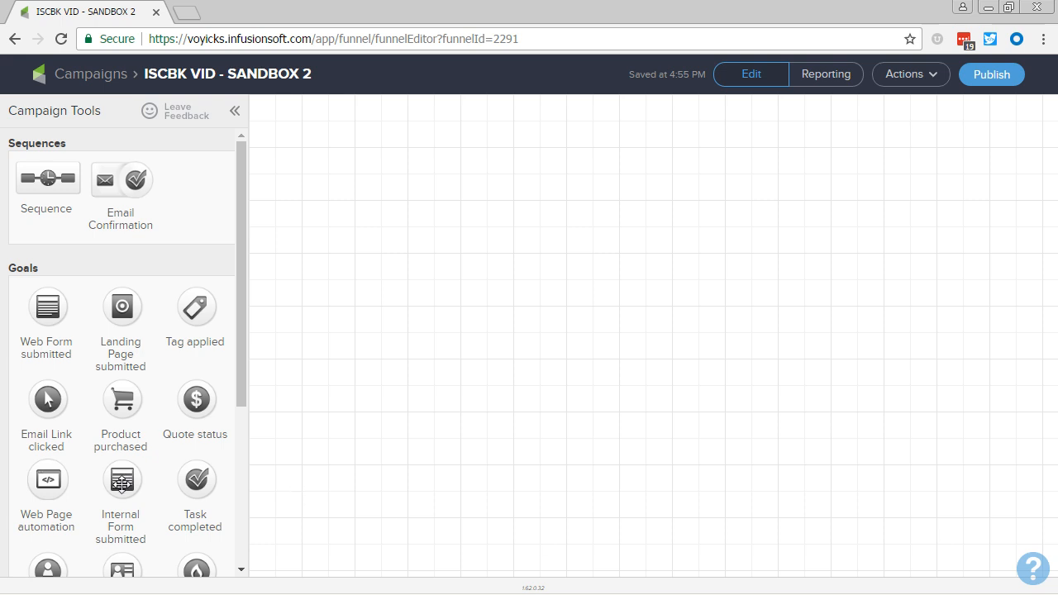
Add an Internal Form submitted goal to the empty campaign canvas and name it "LEAD - Schedule Appointment".
drag(122, 480, 419, 228)
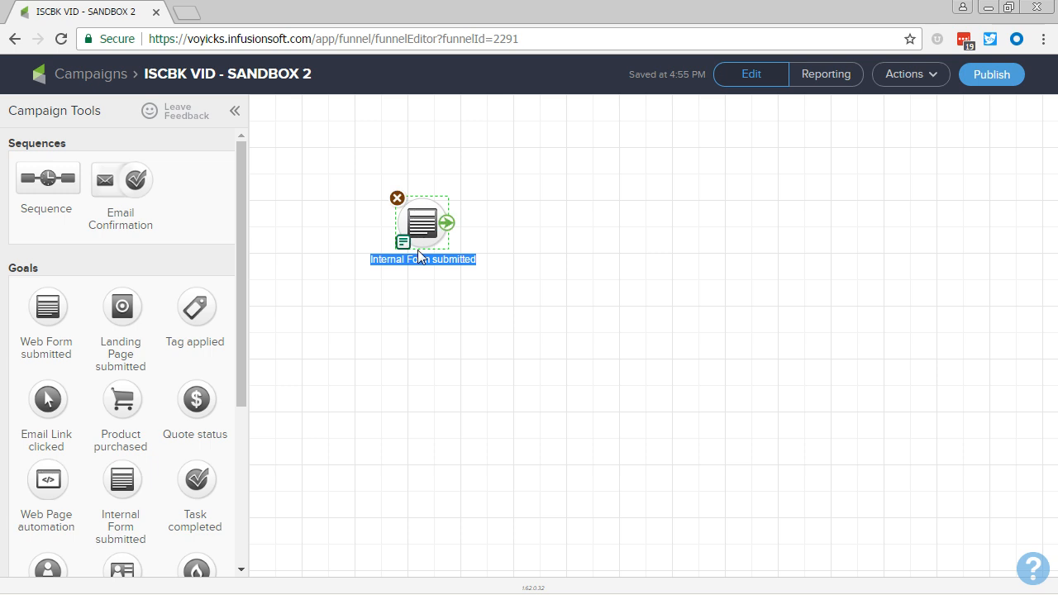
text(LEAD)
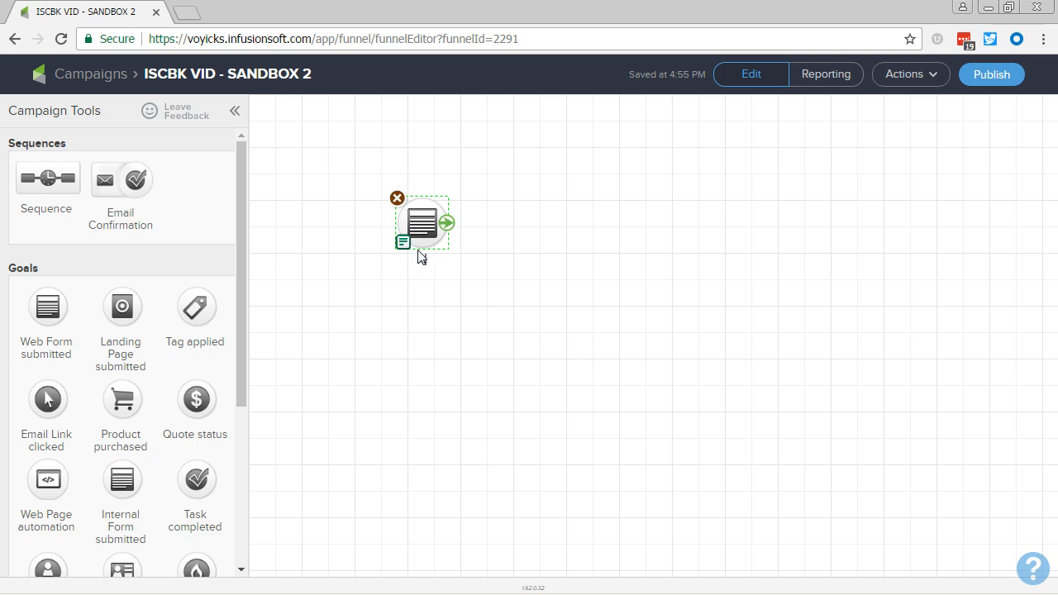
text( - Schedule Appointment)
click(417, 317)
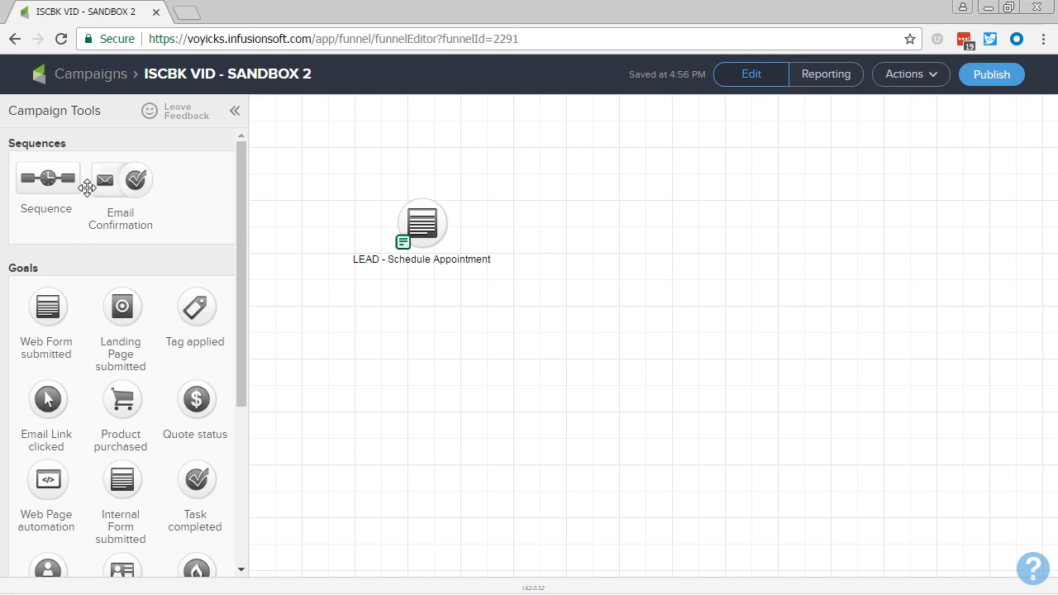
Add a sequence named "Appointment Confirmation & Reminder" beside the form goal and connect the goal to it.
drag(87, 188, 544, 220)
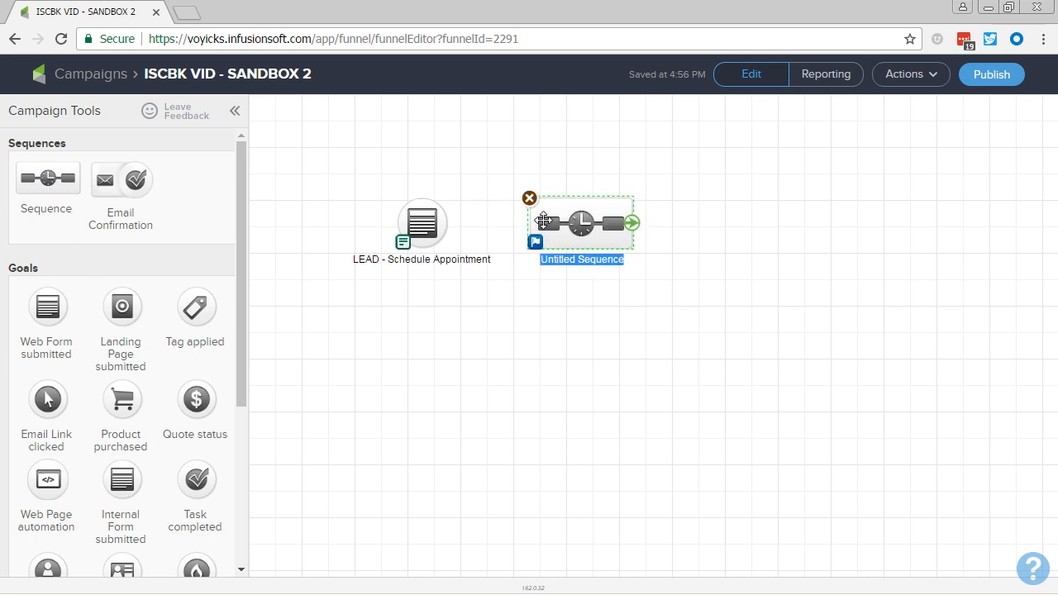
text(Appointment C)
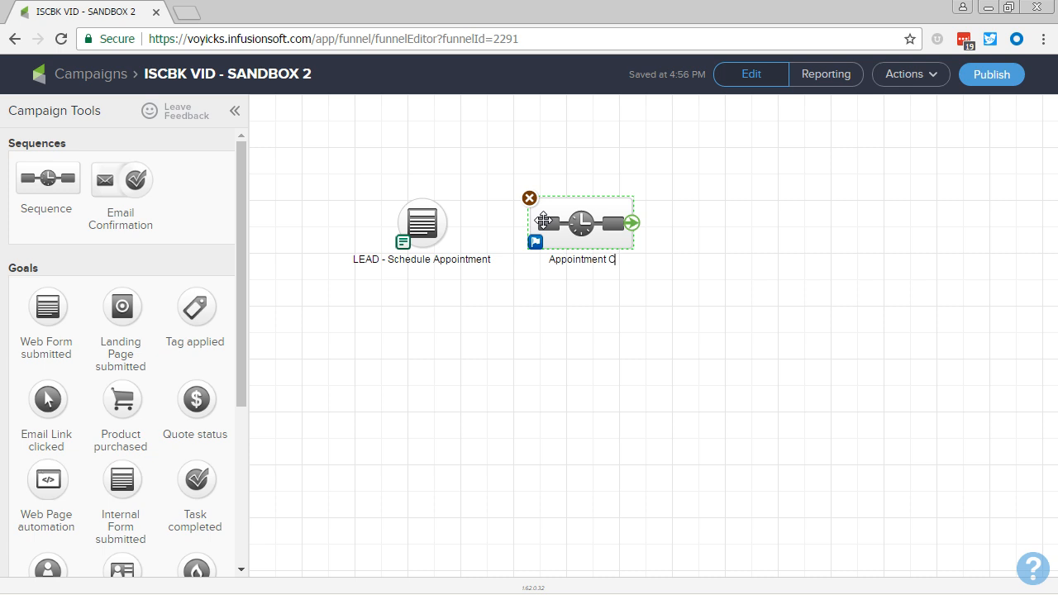
text(onfirmation & Reminder)
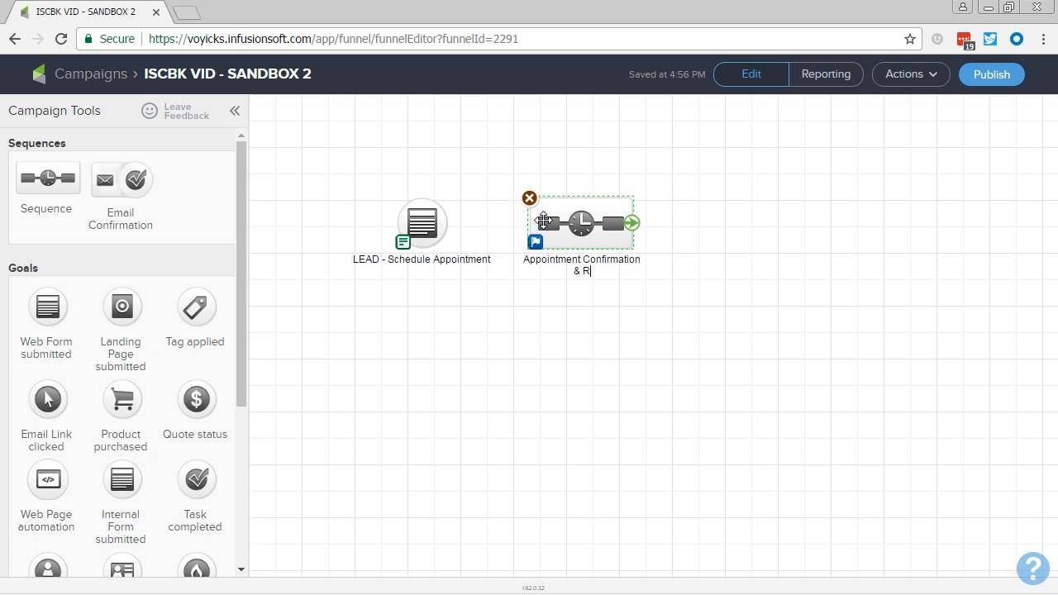
click(533, 287)
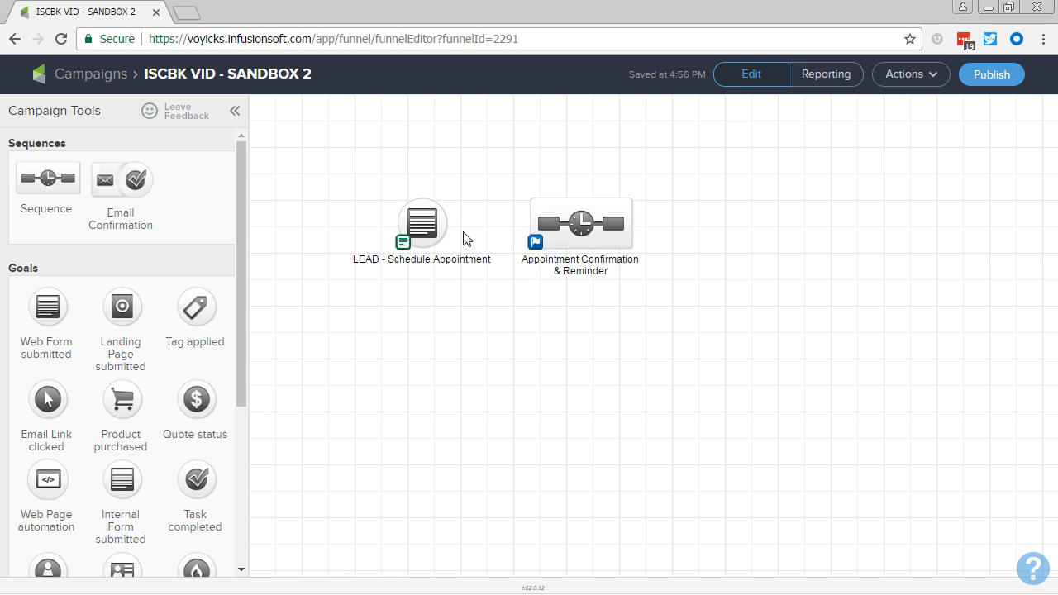
drag(446, 227, 552, 240)
drag(532, 397, 570, 404)
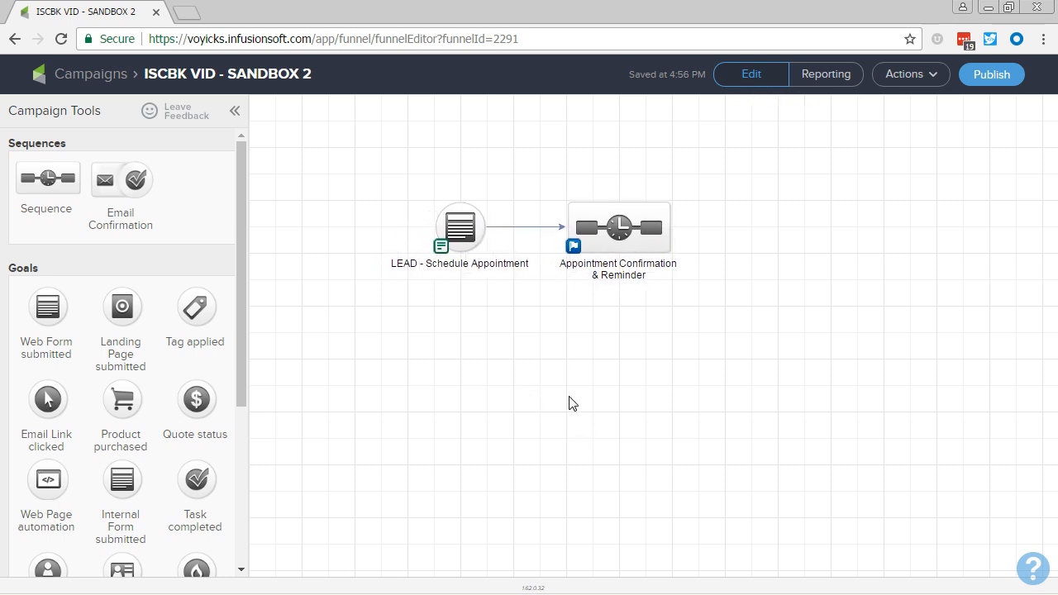
Try to open the LEAD - Schedule Appointment form for editing, return to the campaign and reload the page.
click(468, 227)
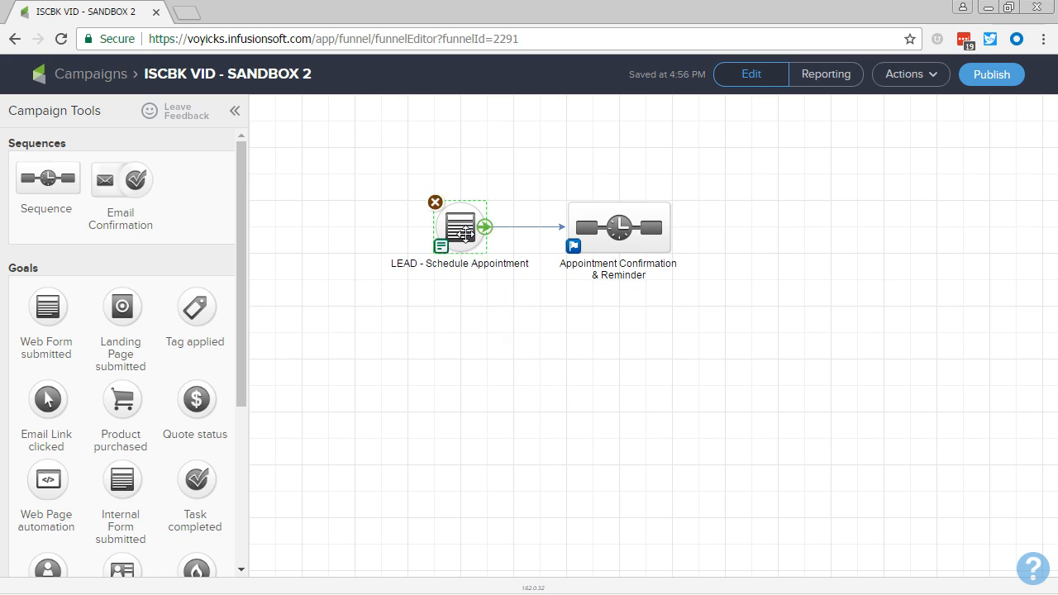
double_click(465, 234)
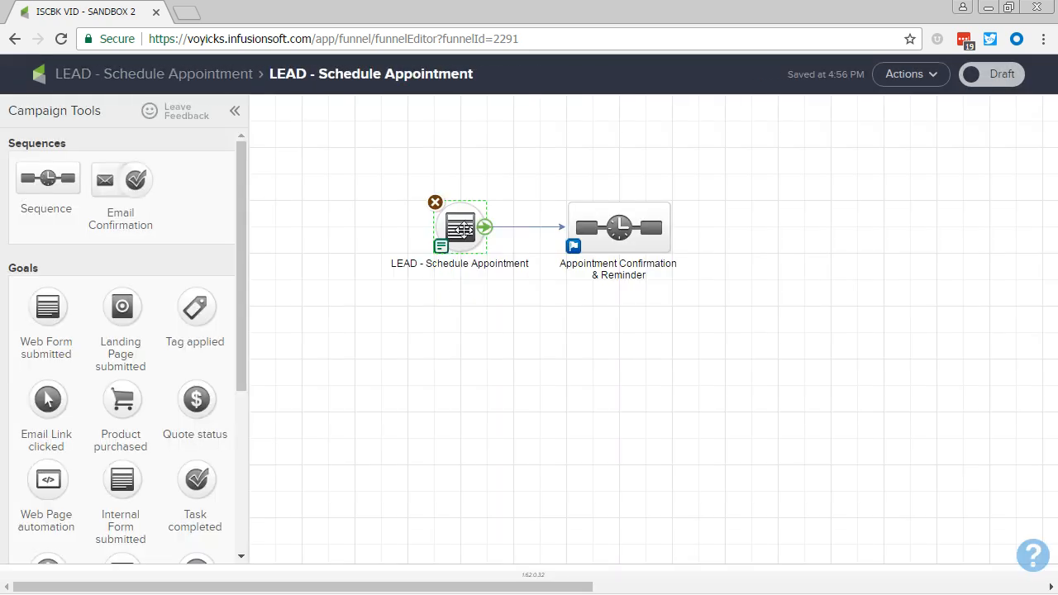
double_click(463, 231)
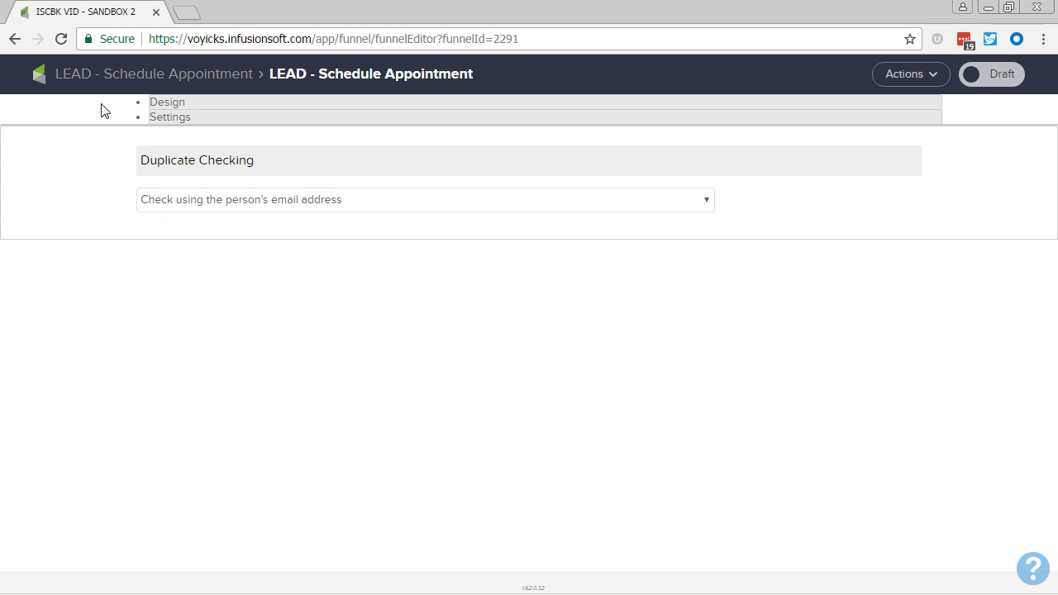
click(100, 73)
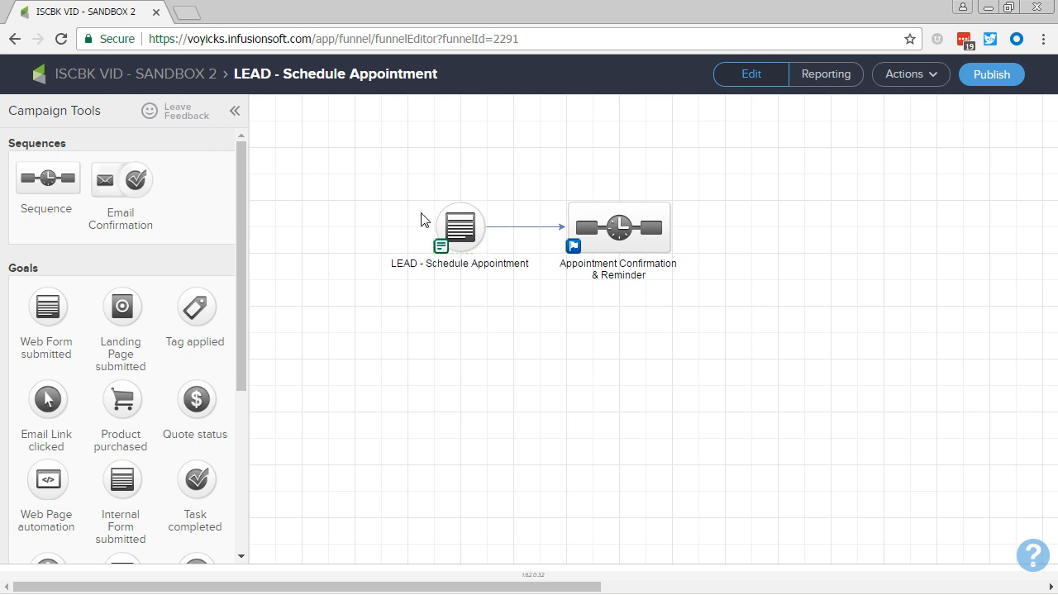
double_click(477, 227)
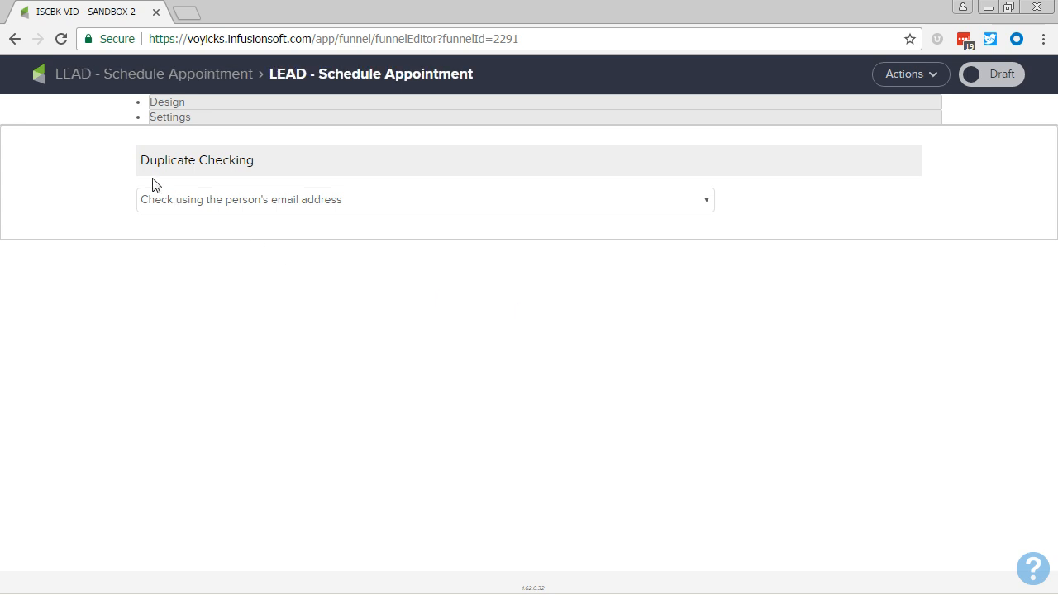
click(77, 86)
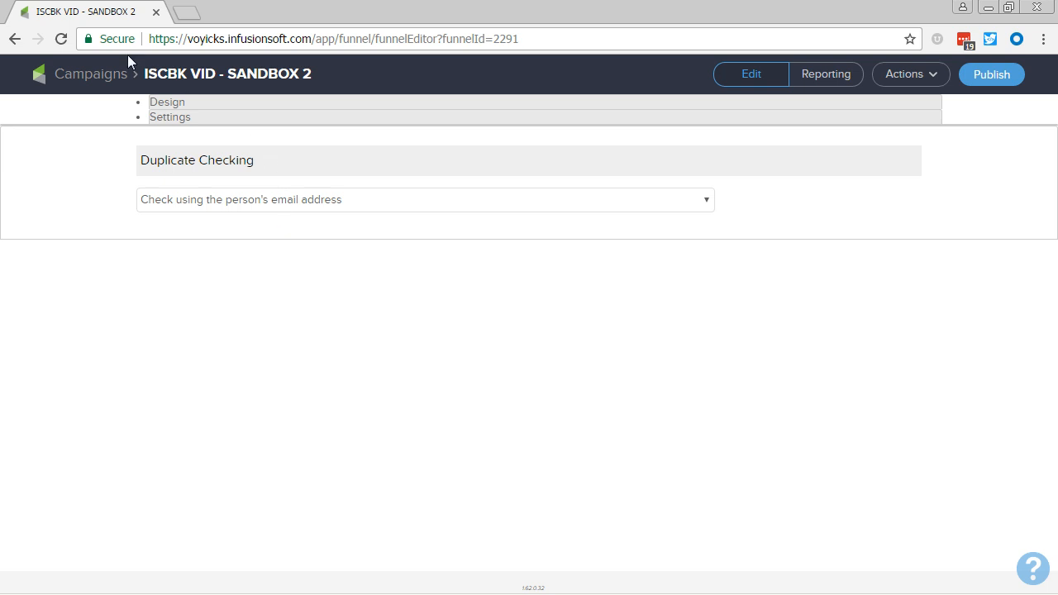
click(60, 39)
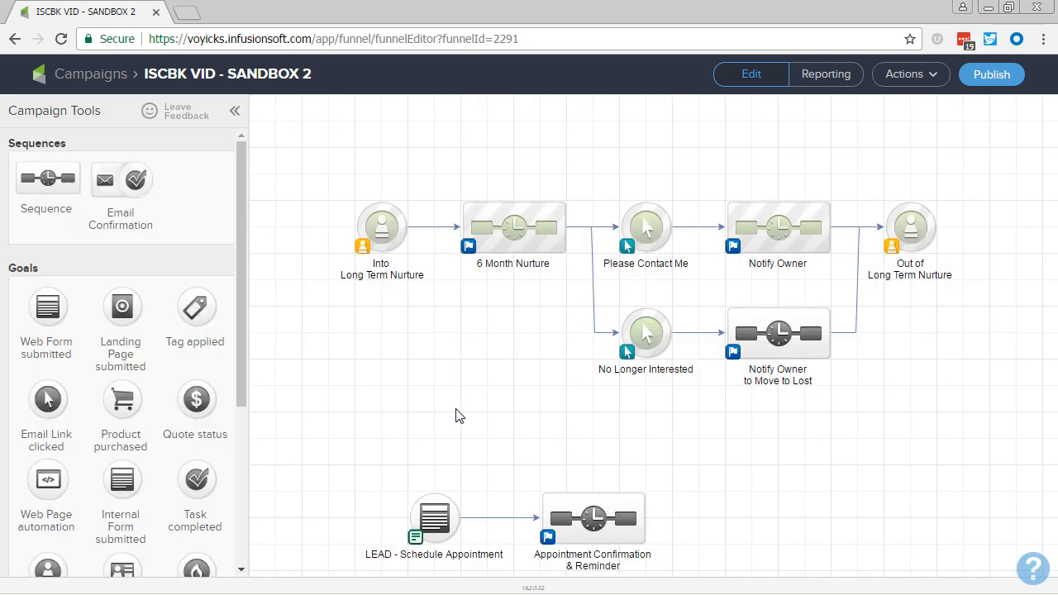
Open the LEAD - Schedule Appointment form and insert a Title snippet above the First Name field, formatted as Heading 1.
drag(455, 416, 539, 128)
double_click(518, 246)
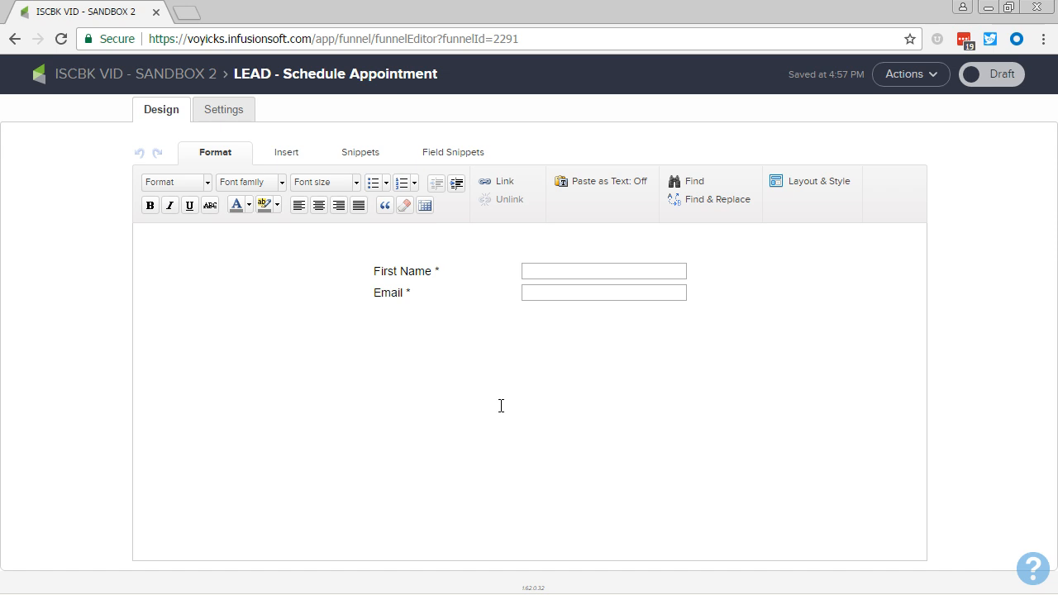
click(436, 158)
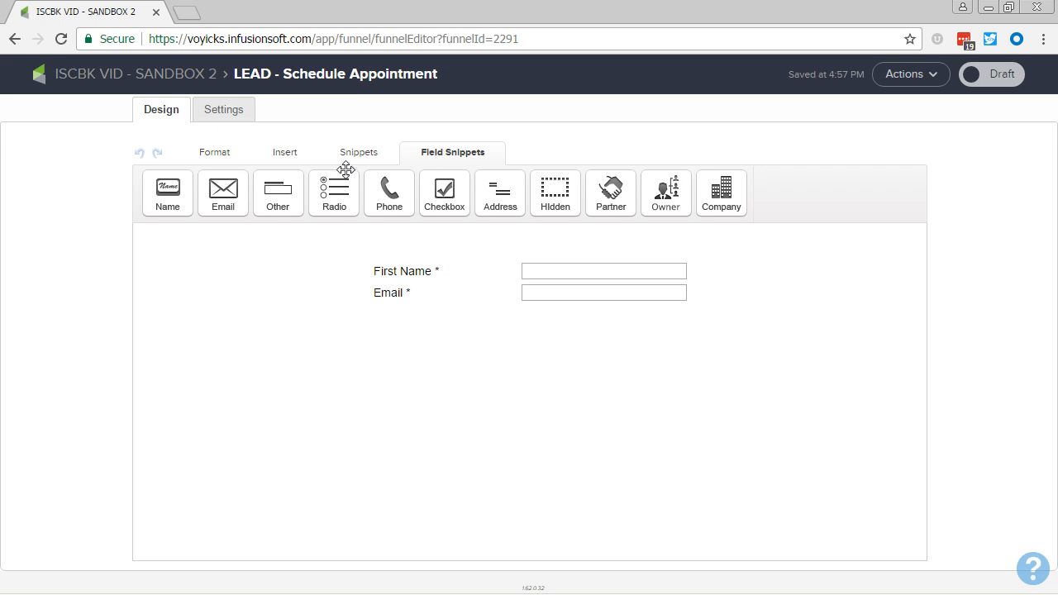
click(354, 157)
drag(227, 204, 482, 267)
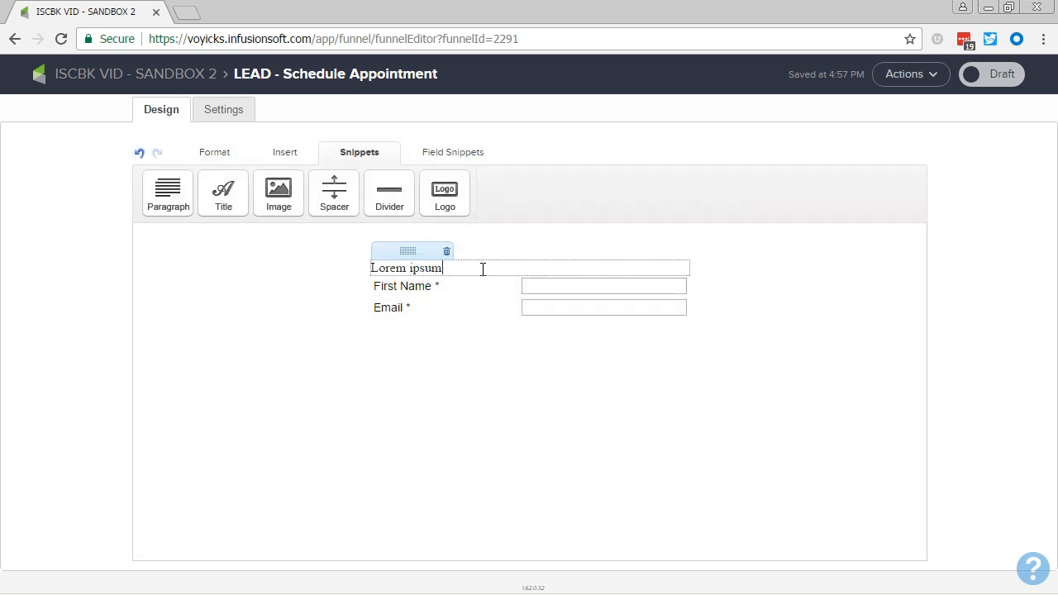
click(214, 152)
click(172, 183)
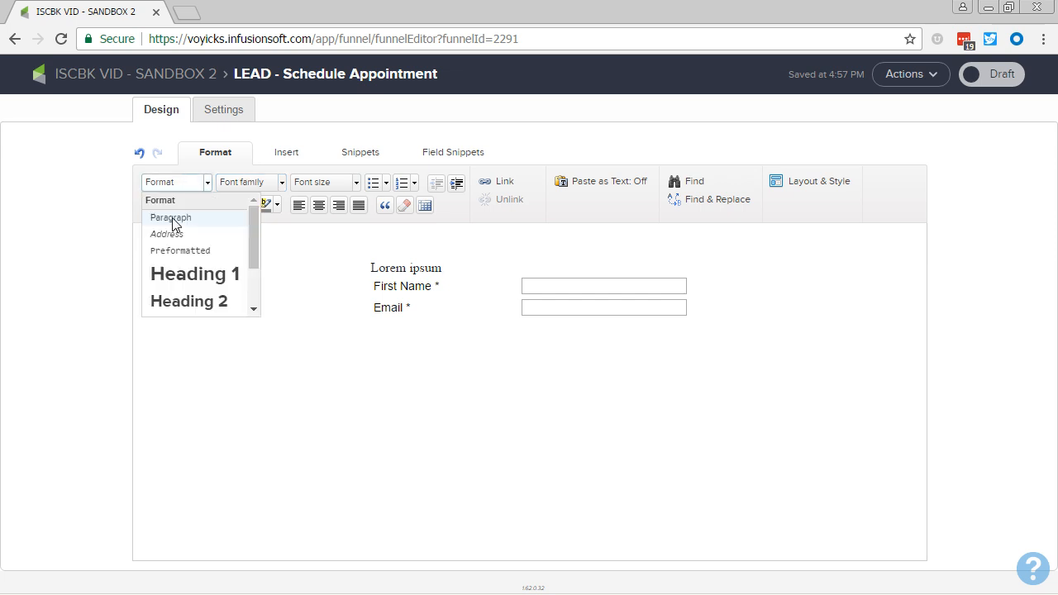
click(178, 280)
Replace the title's placeholder text with "LEAD - Schedule Appointment".
triple_click(441, 312)
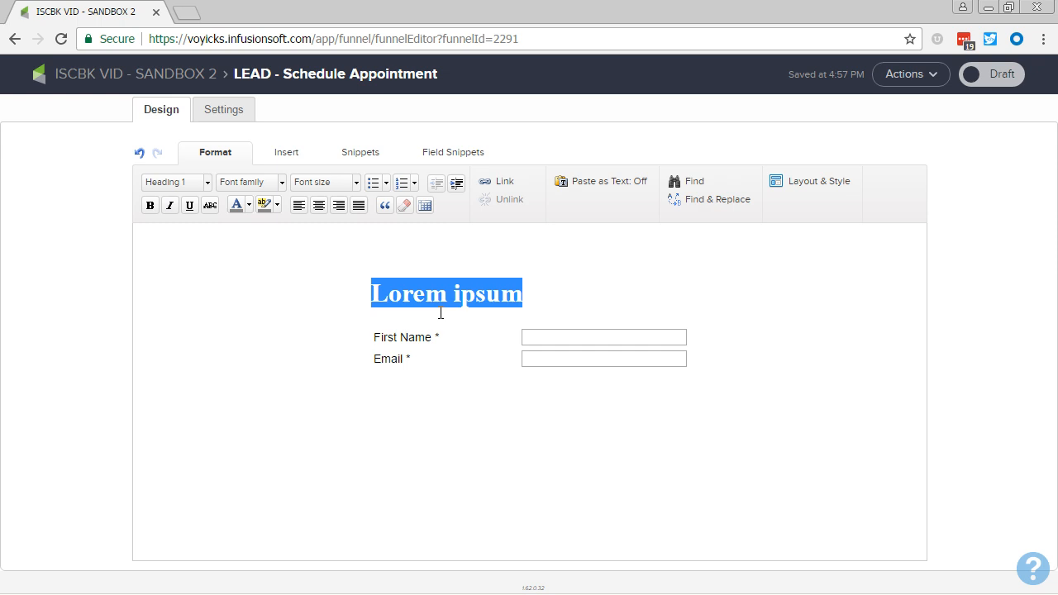
text(LEAD )
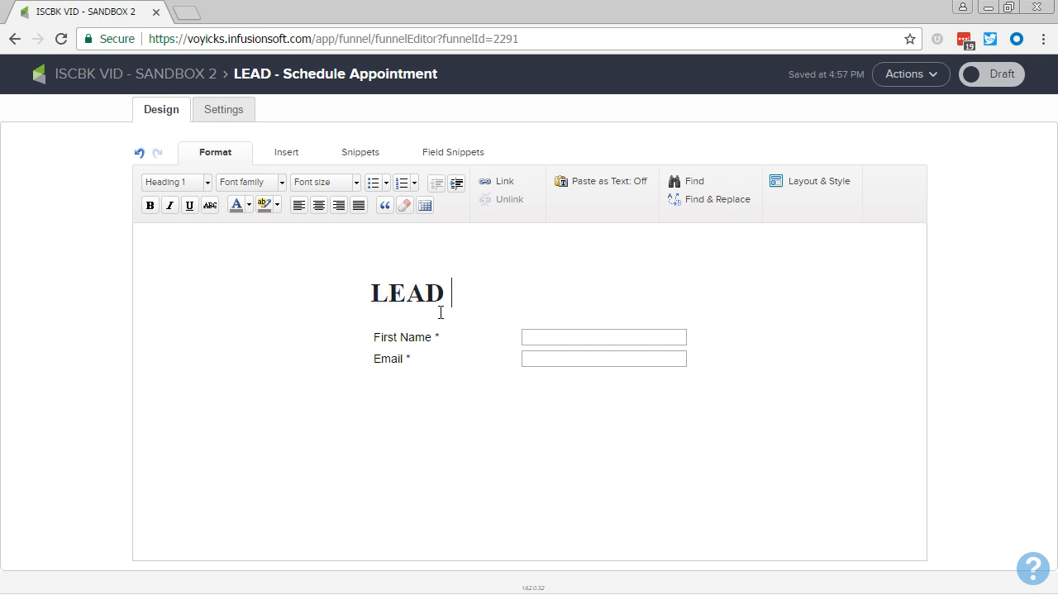
text(- Schedule Appointe)
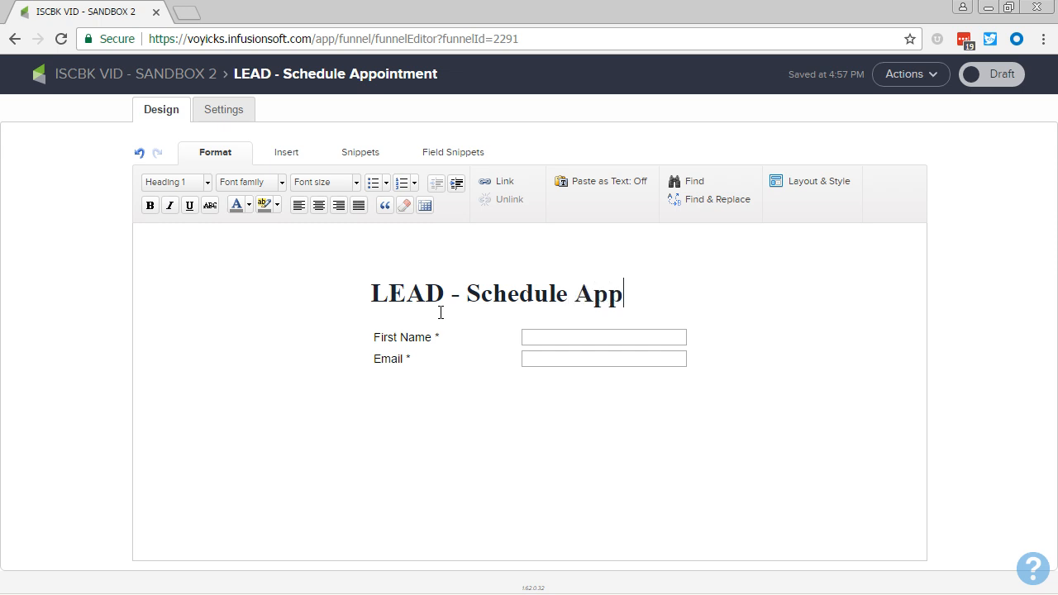
key(BackSpace)
text(ent)
key(BackSpace)
key(BackSpace)
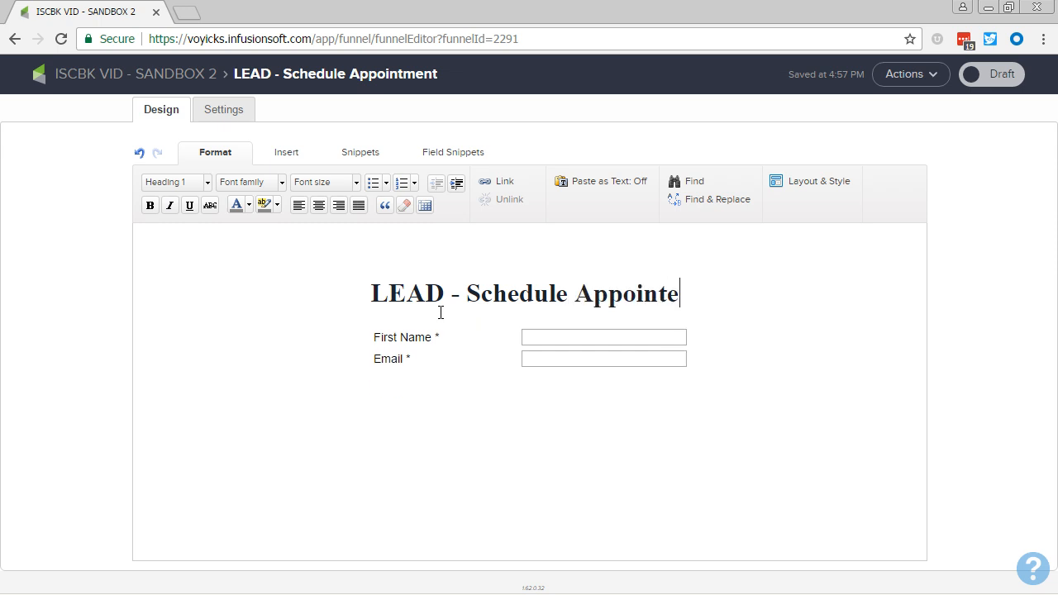
key(BackSpace)
text(ment)
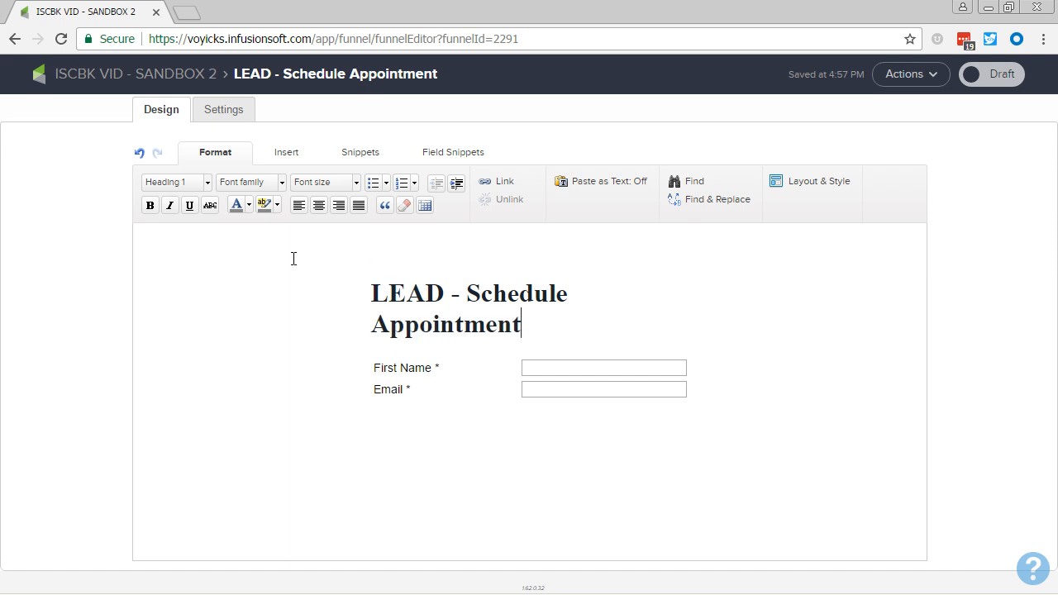
Change the form title to Heading 2 and center it.
click(174, 184)
click(172, 301)
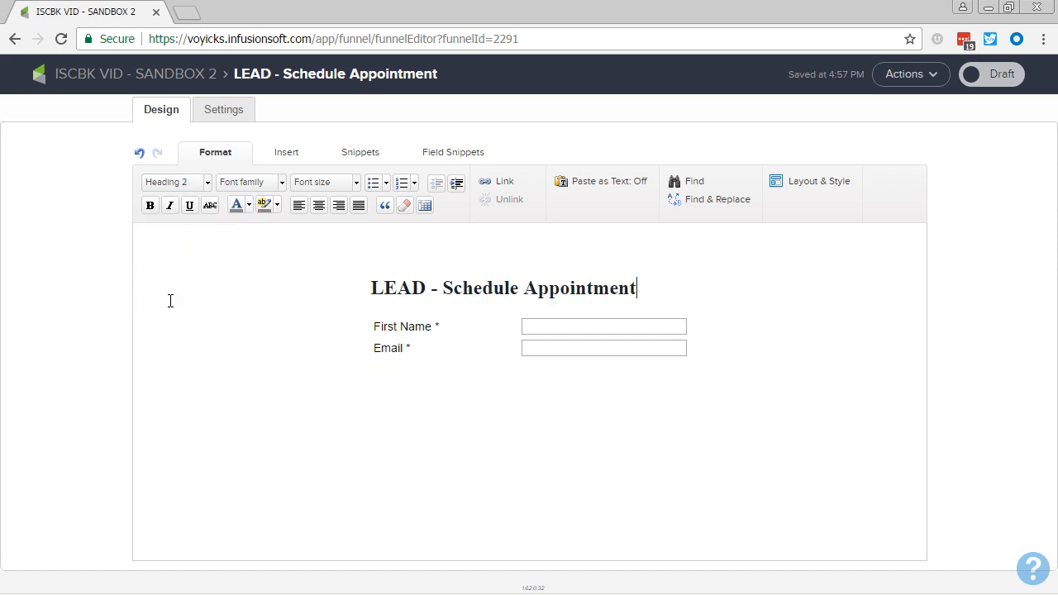
click(319, 205)
Insert a paragraph below the title reading "Use this form to send automated reminders leading up to a schedule appointment.", with a line break before "leading".
click(465, 156)
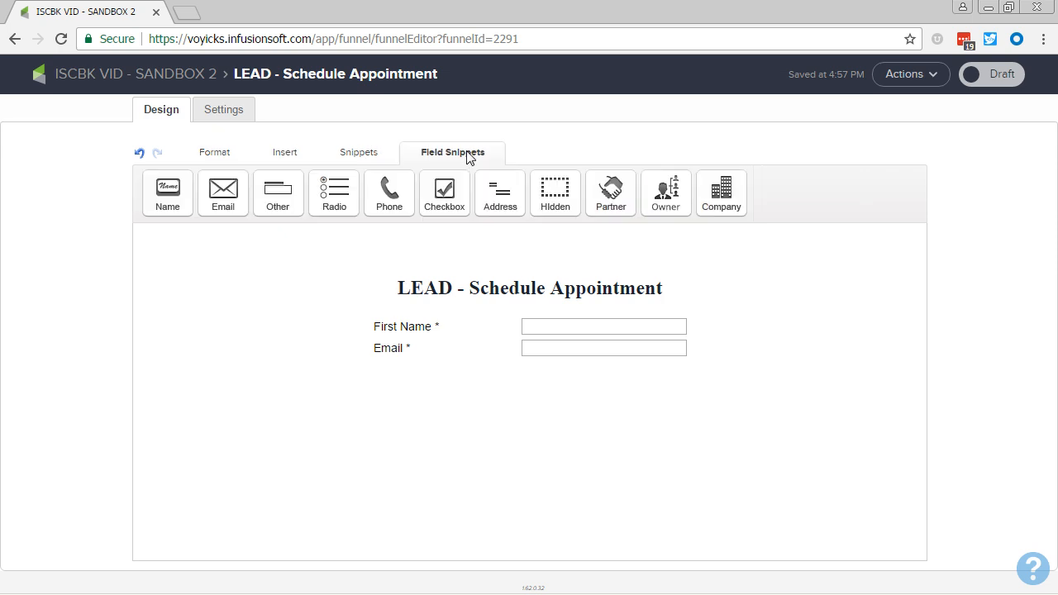
click(360, 152)
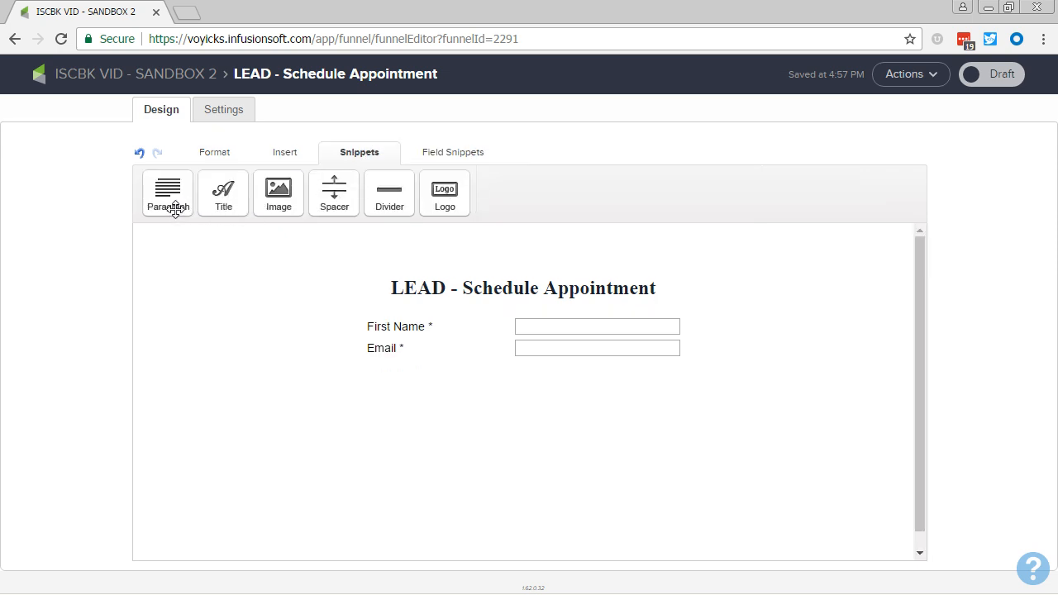
drag(167, 192, 433, 323)
triple_click(433, 324)
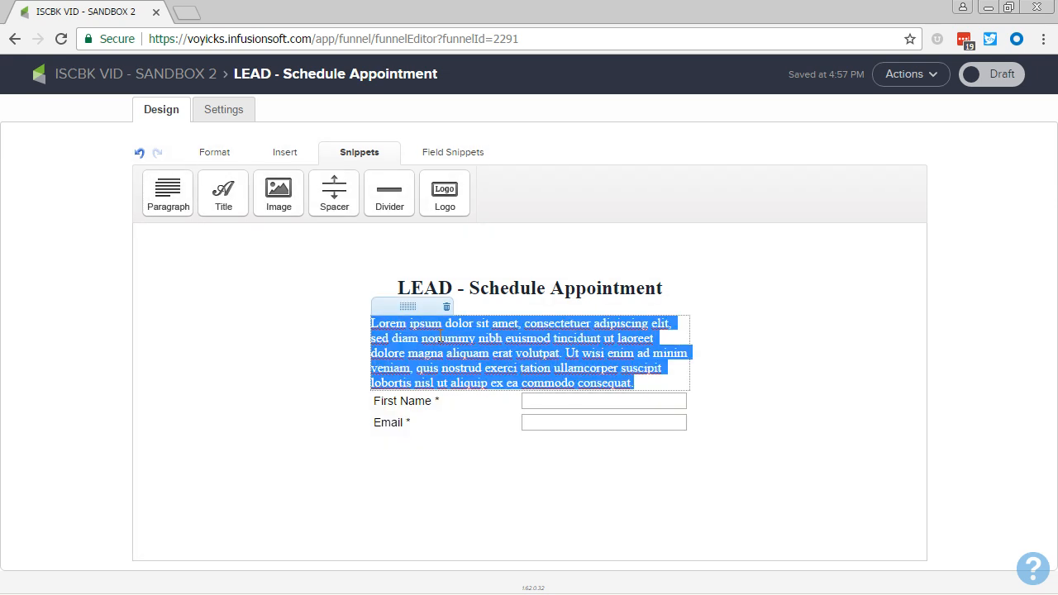
text(Use this form )
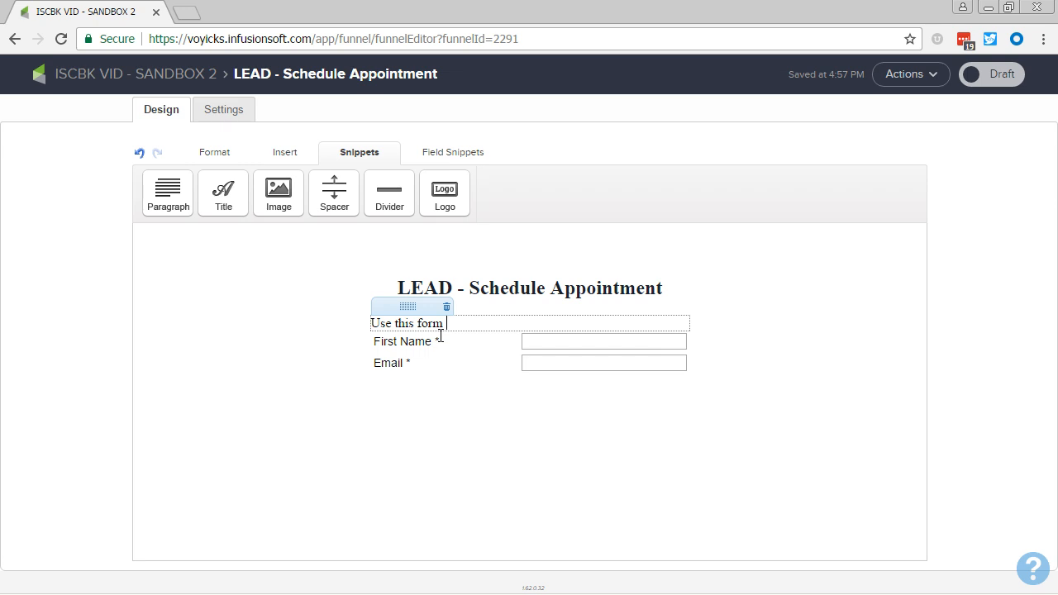
text(to send automated reminde)
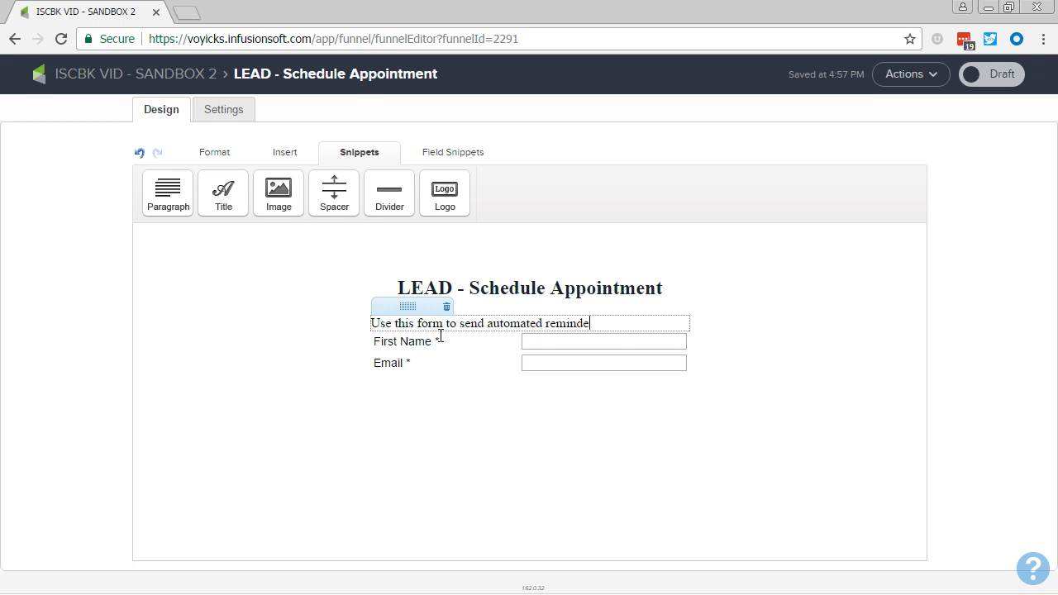
text(rs leading up to a schedule)
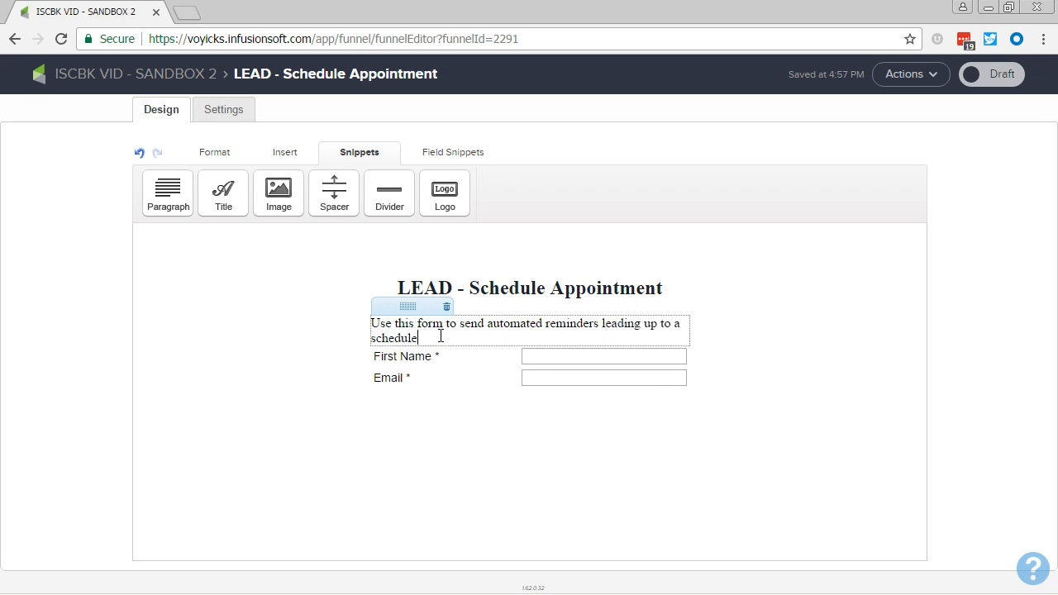
text( appointment.)
click(602, 326)
key(Return)
Center the instruction paragraph and remove the blank line beneath its text.
key(ctrl+a)
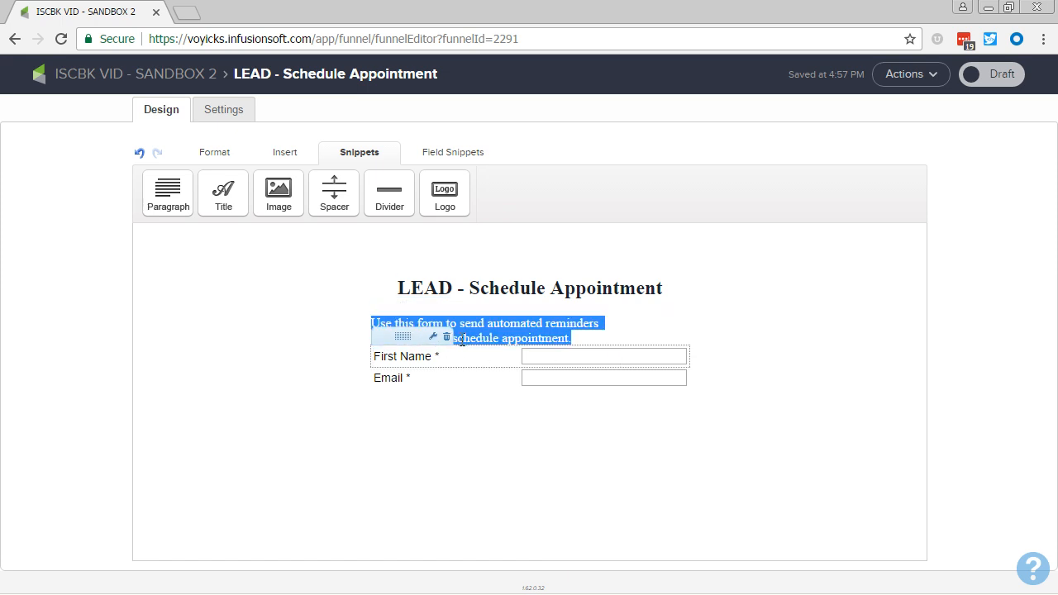
click(215, 152)
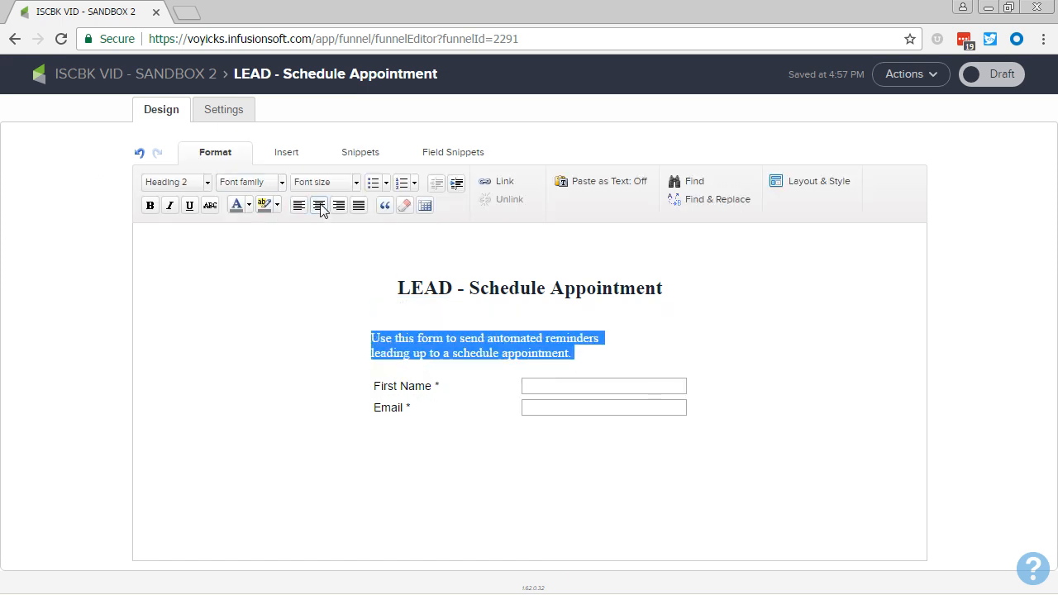
click(318, 205)
click(652, 364)
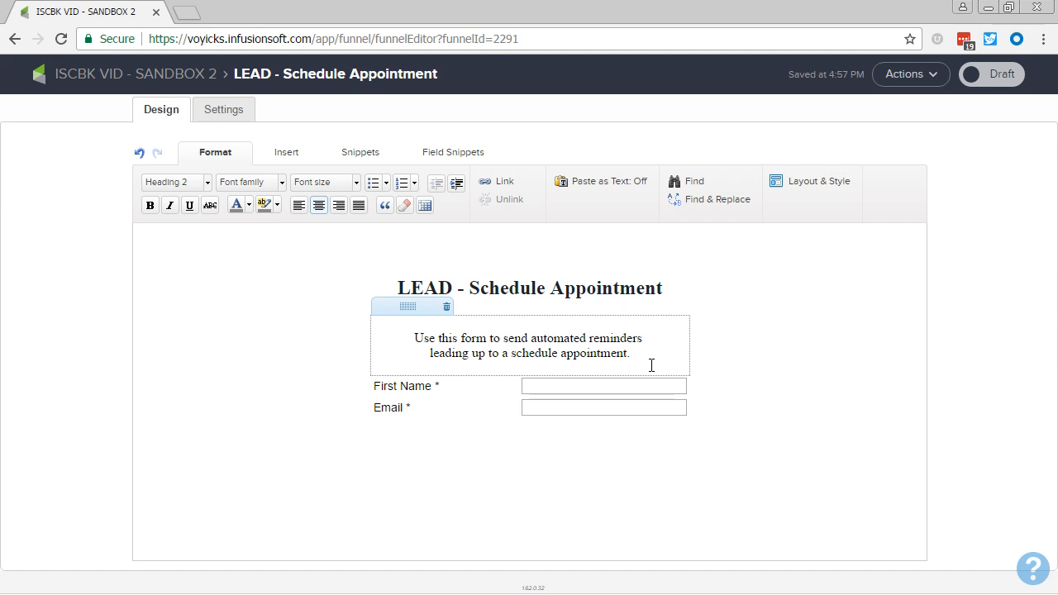
key(BackSpace)
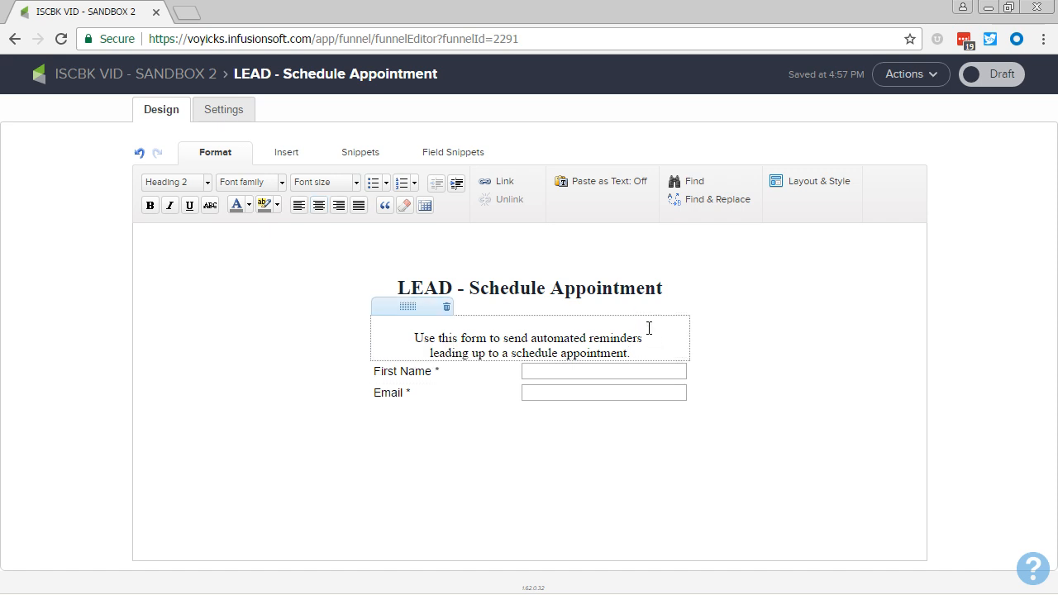
Remove the blank line above the instruction paragraph's text.
key(Delete)
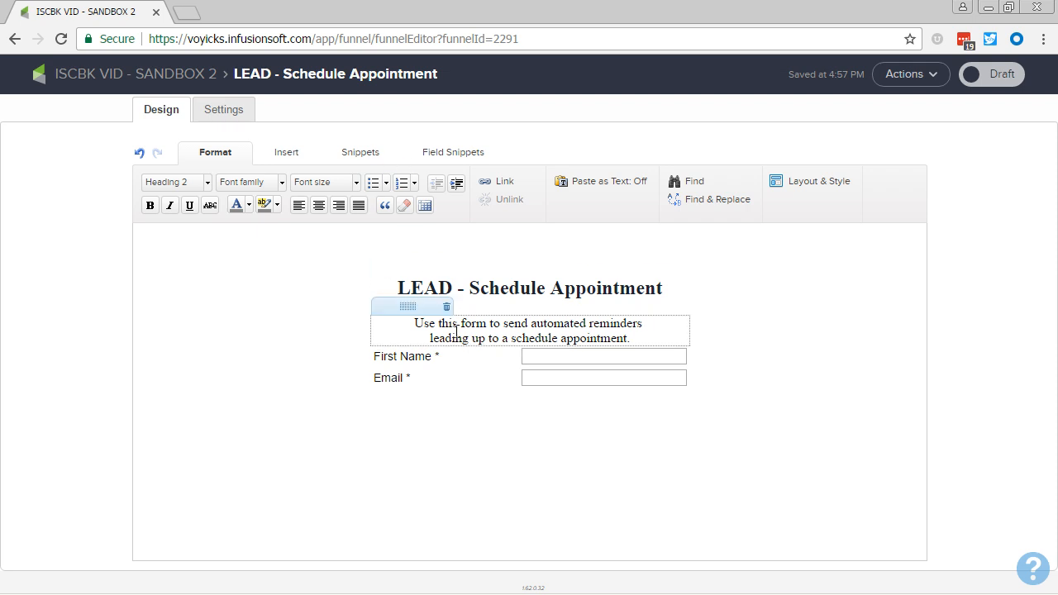
drag(405, 303, 485, 294)
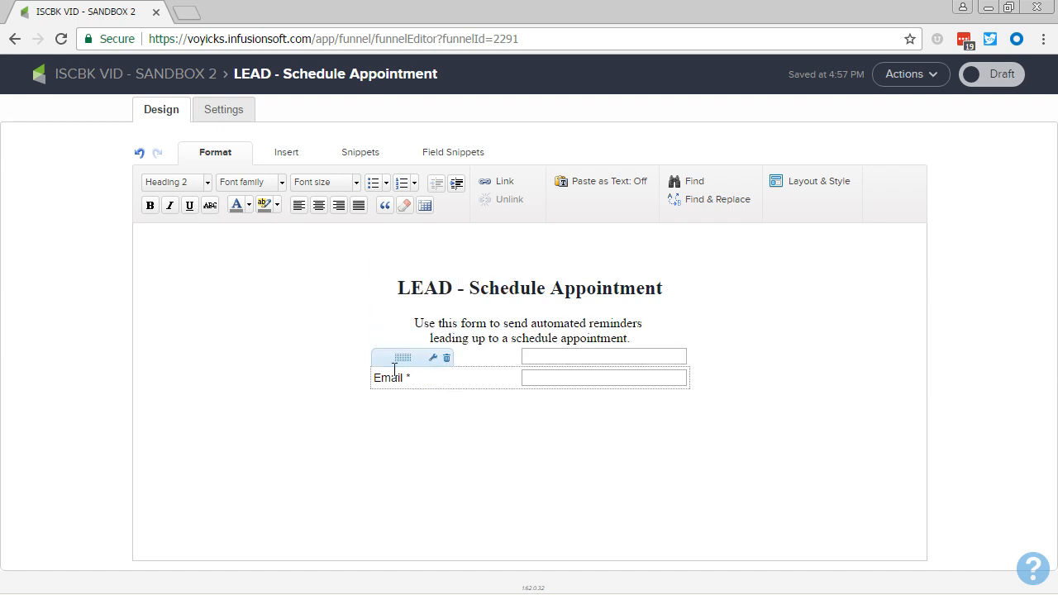
Add an Appointment Date field below the form's Email field and make it required.
click(446, 161)
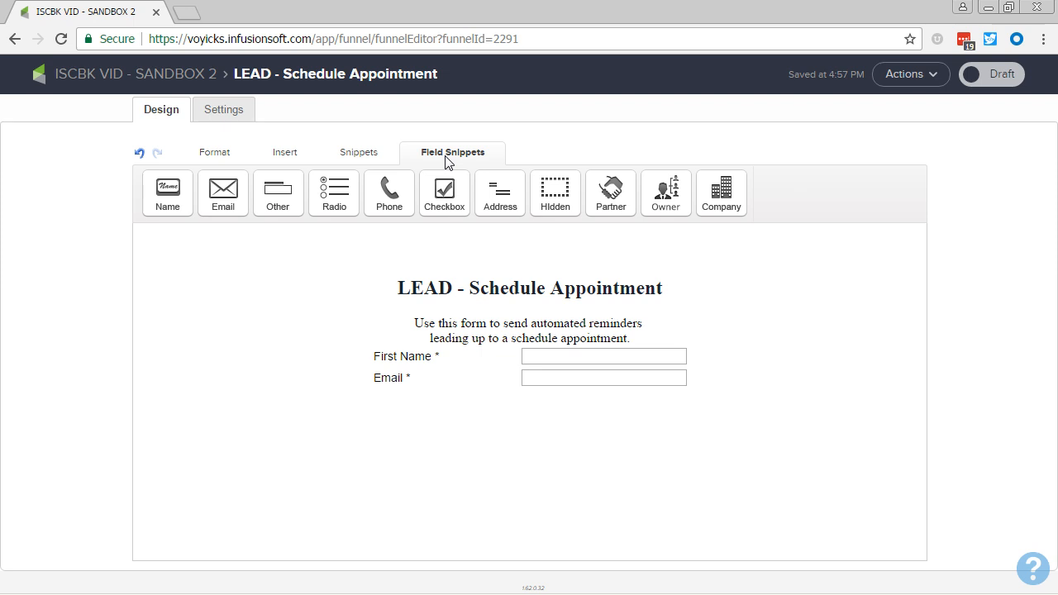
drag(278, 192, 543, 401)
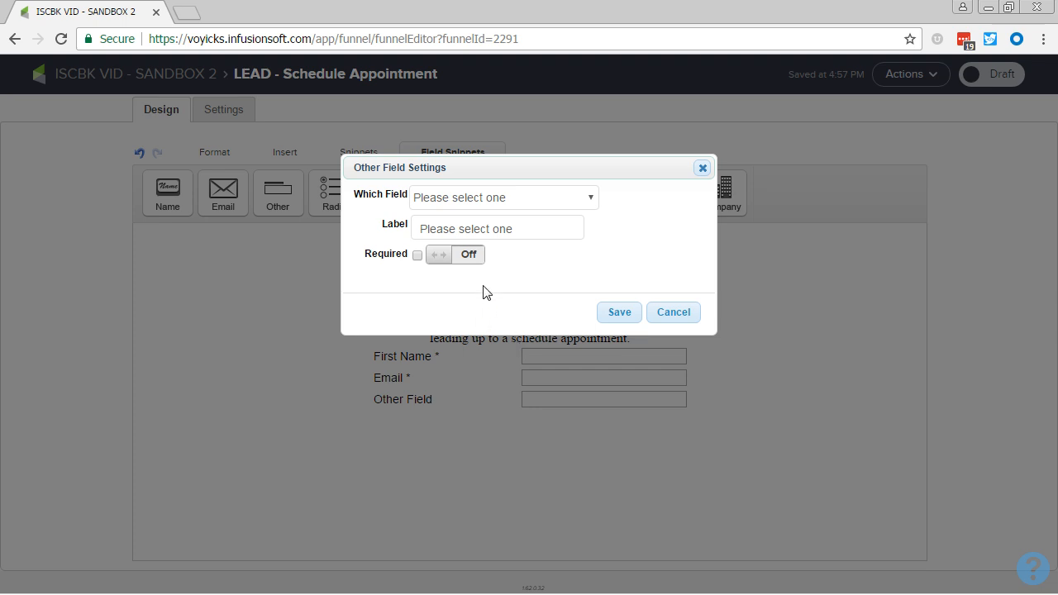
click(511, 199)
text(app)
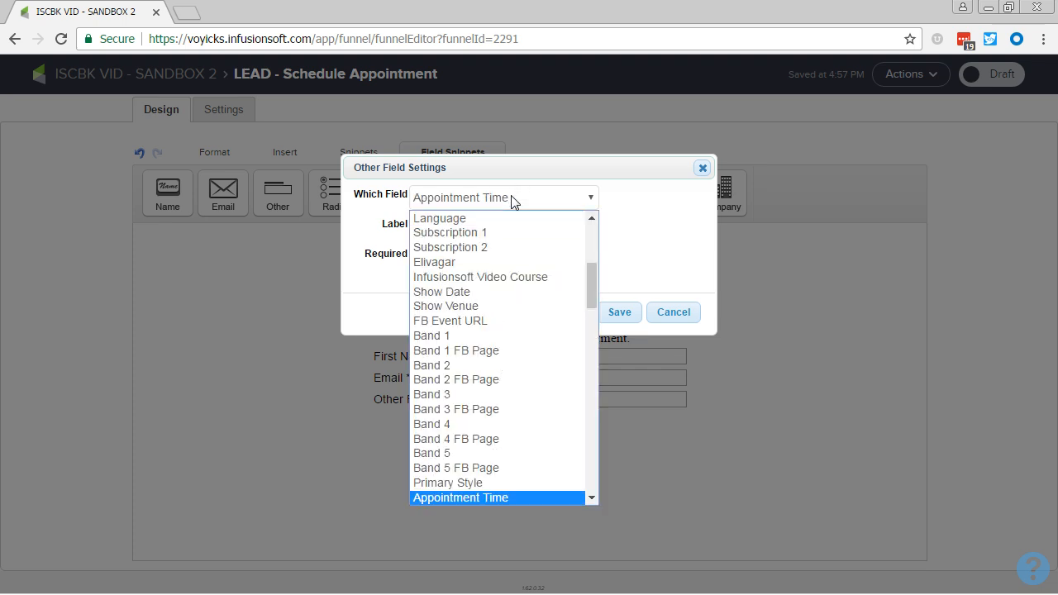
scroll(520, 345, down, 2)
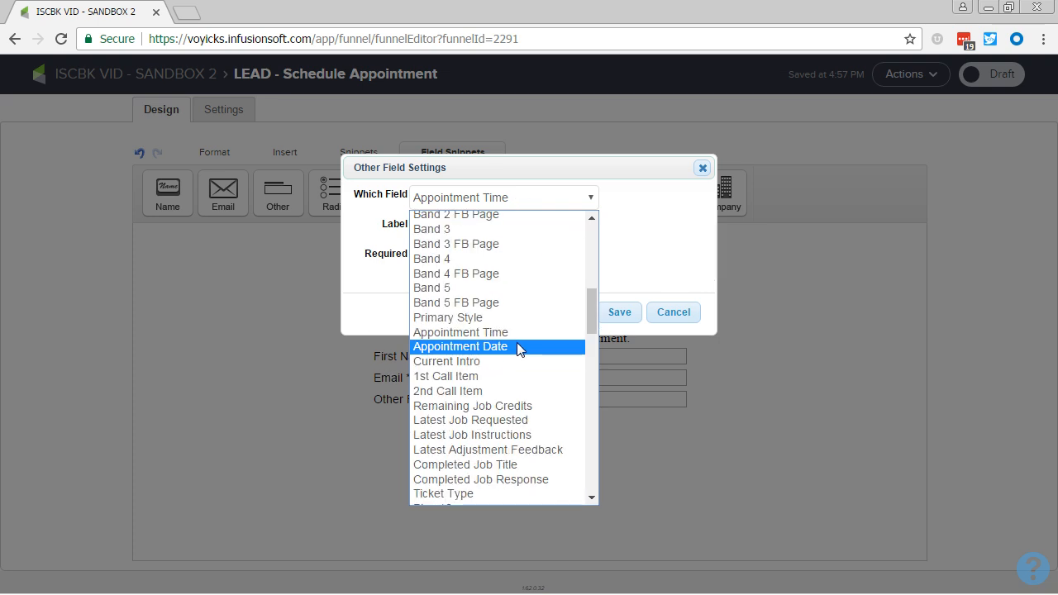
click(502, 348)
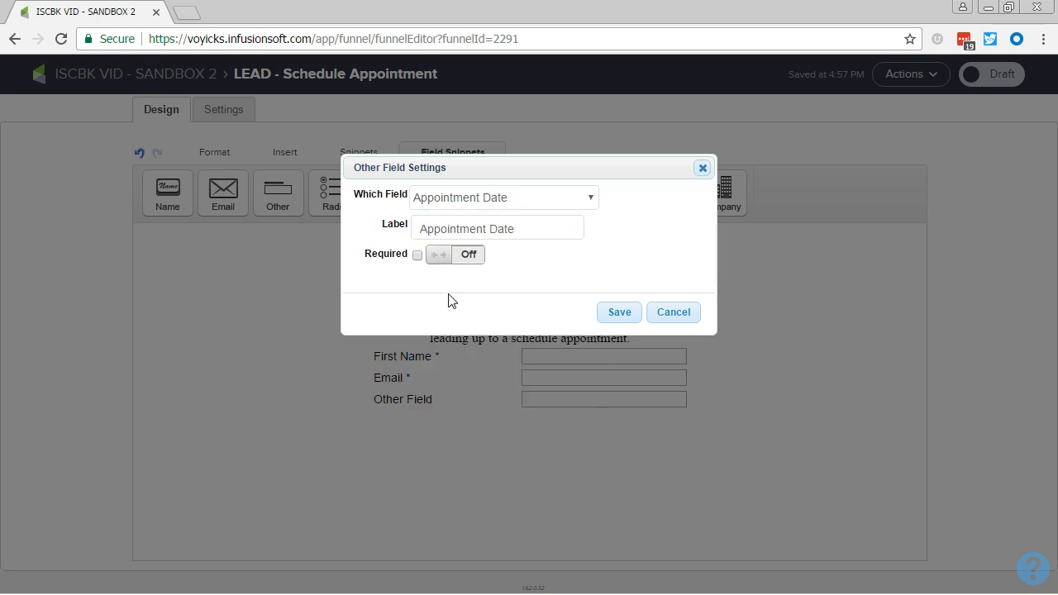
click(468, 254)
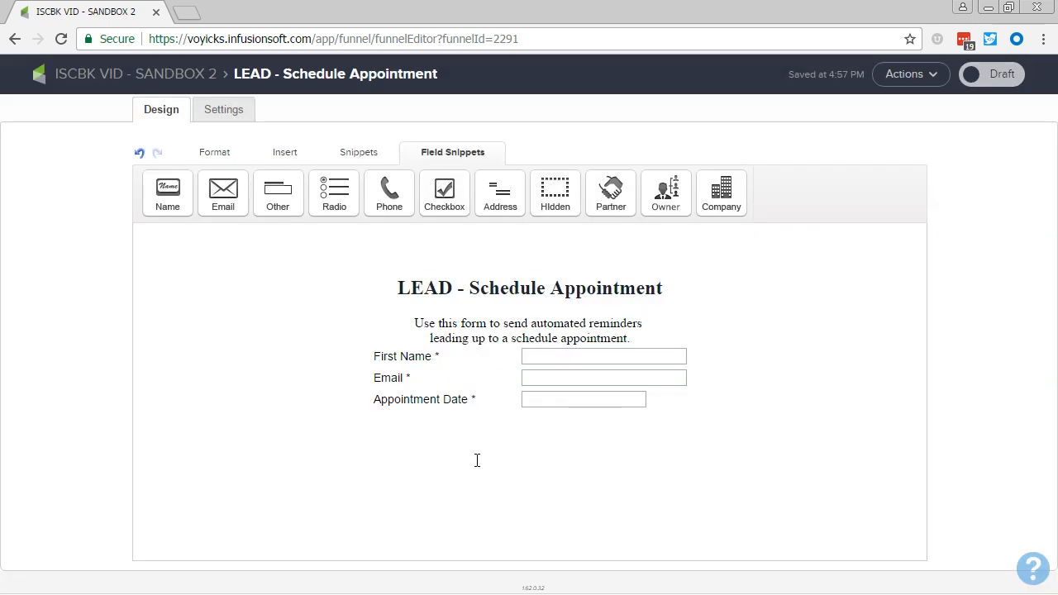
Add a required Appointment Time field below the Appointment Date field.
mouse_move(583, 398)
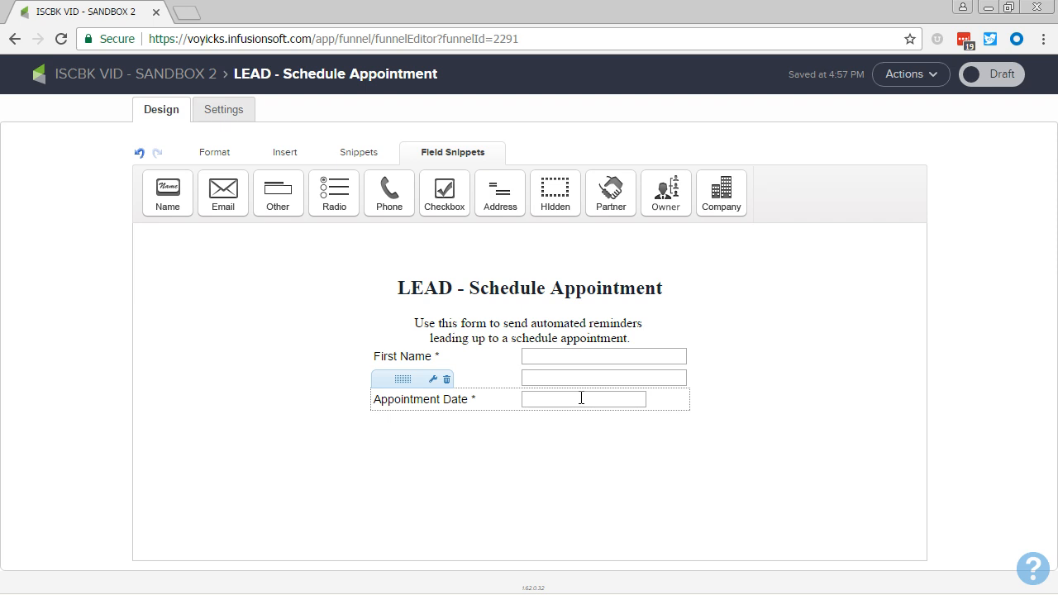
click(278, 191)
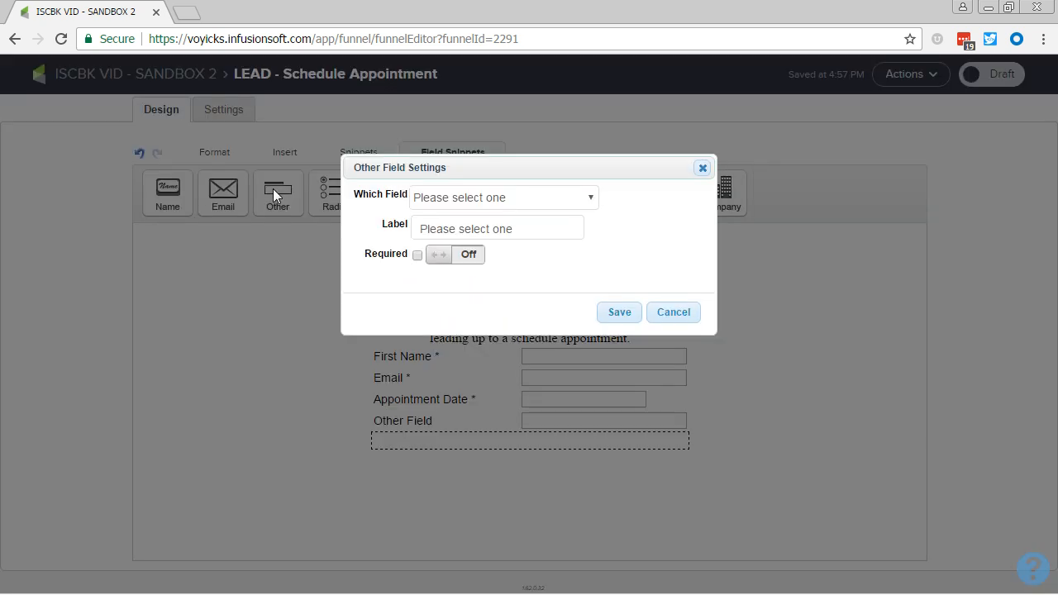
click(515, 208)
text(ap)
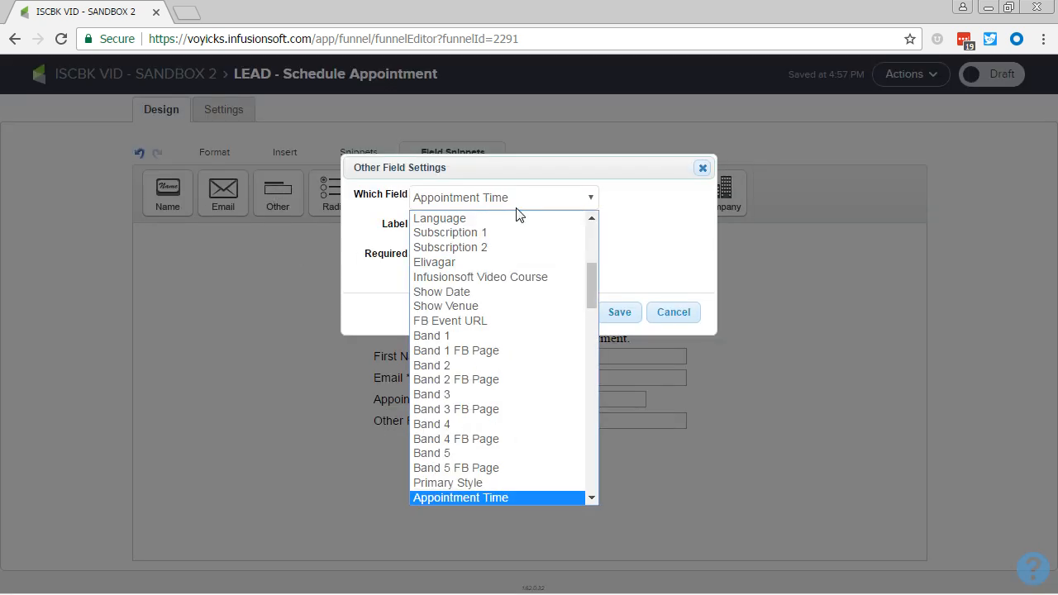
key(Return)
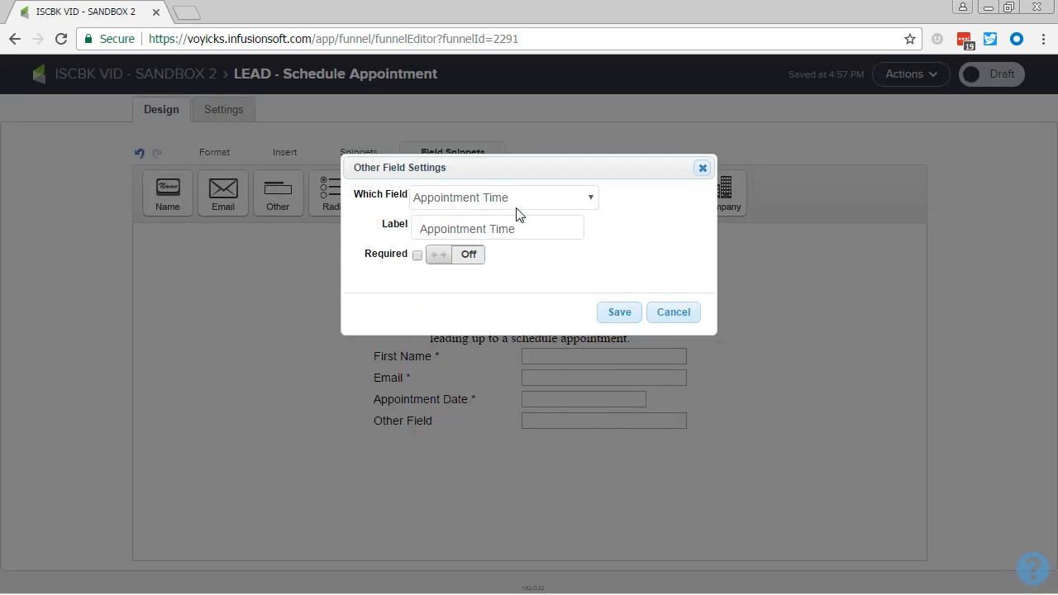
click(467, 257)
click(626, 321)
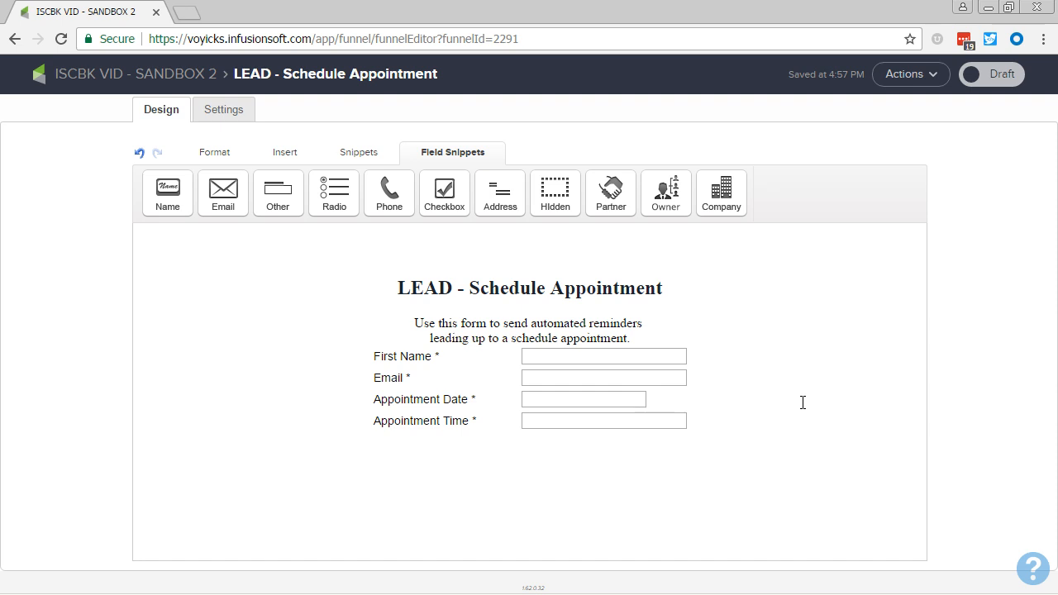
Mark the LEAD - Schedule Appointment form as Ready and return to the campaign canvas.
click(980, 74)
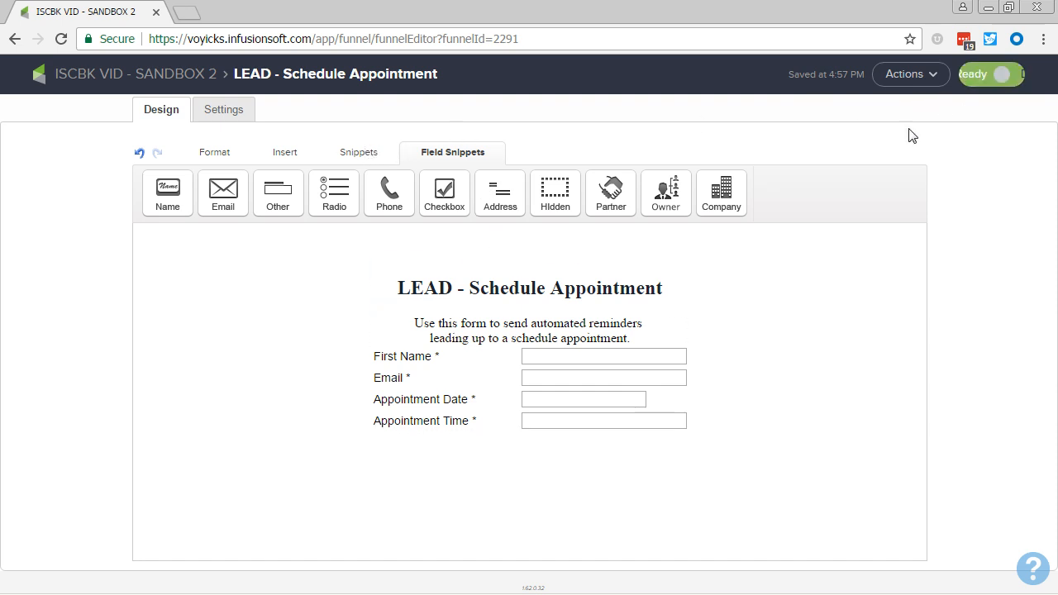
click(154, 77)
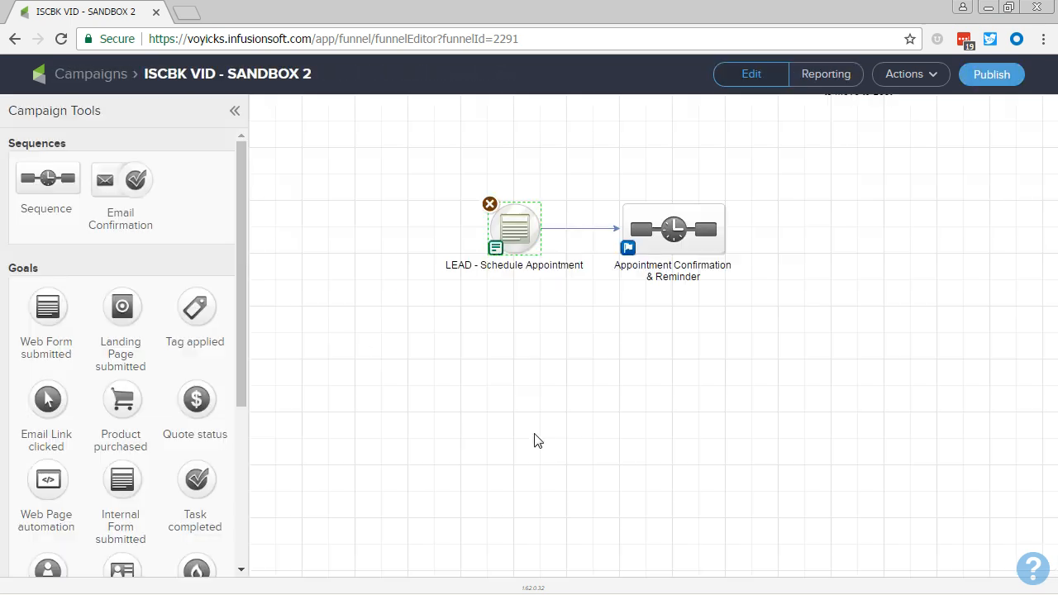
click(549, 441)
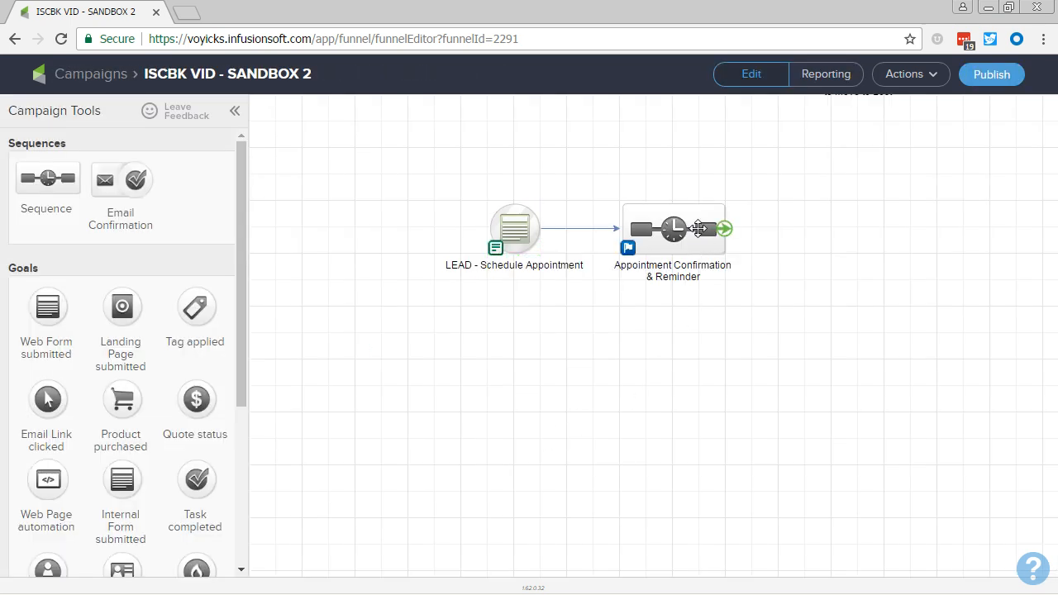
Open the Appointment Confirmation & Reminder sequence and add an email named "Appointment Confirmation" after Start.
double_click(700, 229)
drag(61, 307, 434, 169)
text(App)
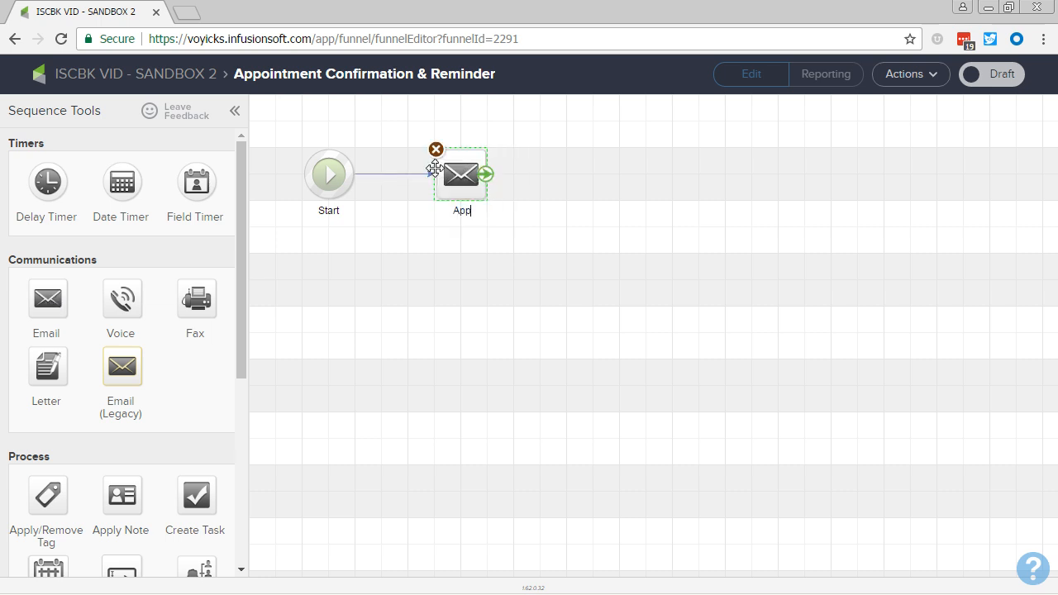
text(ointment Conf)
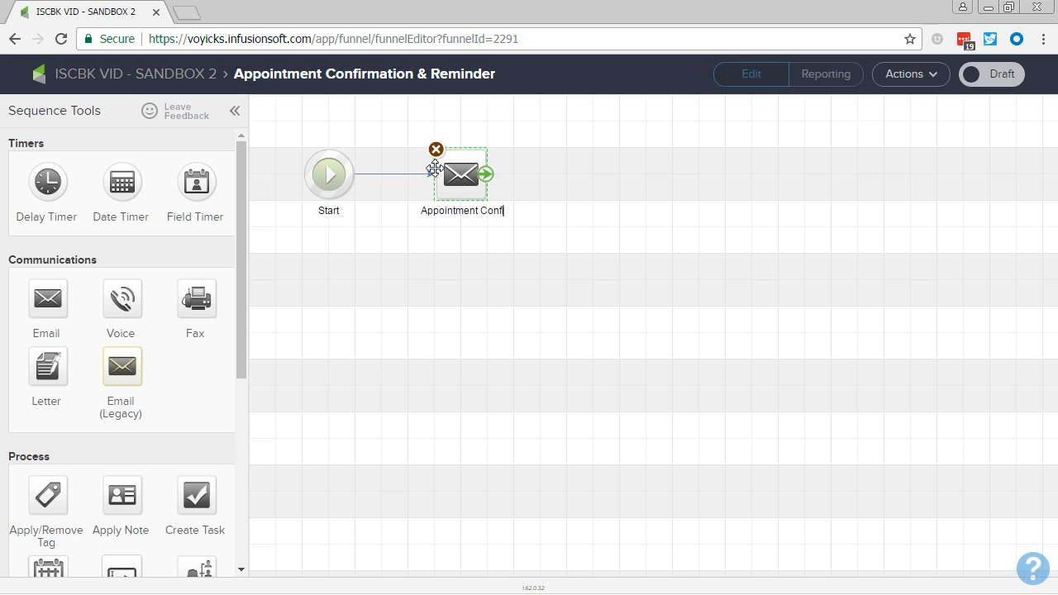
text(irmation)
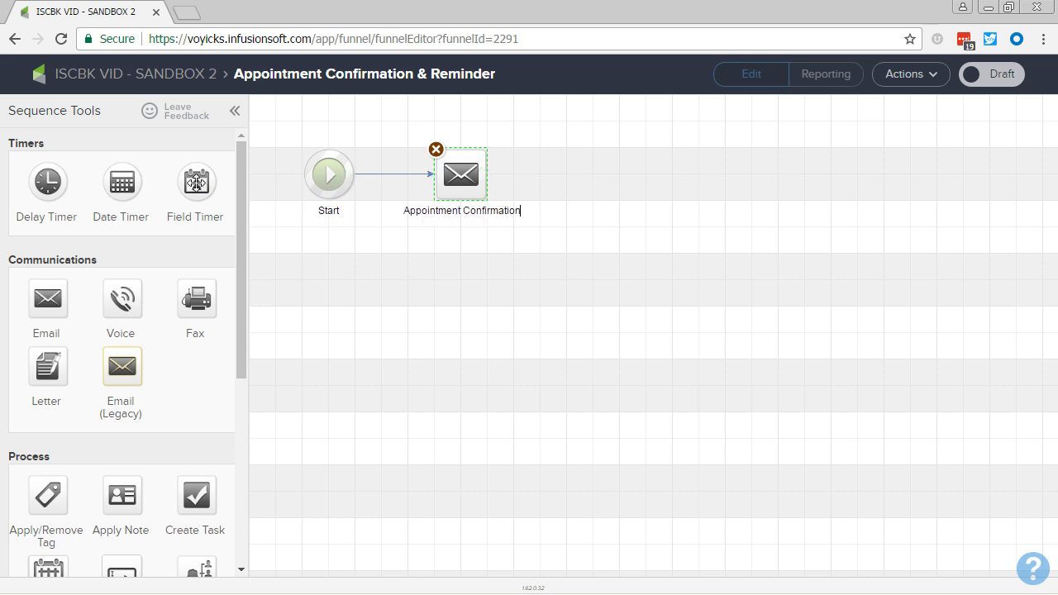
Add a Field Timer after the confirmation email, followed by an email named "Appointment Reminder".
drag(196, 183, 595, 177)
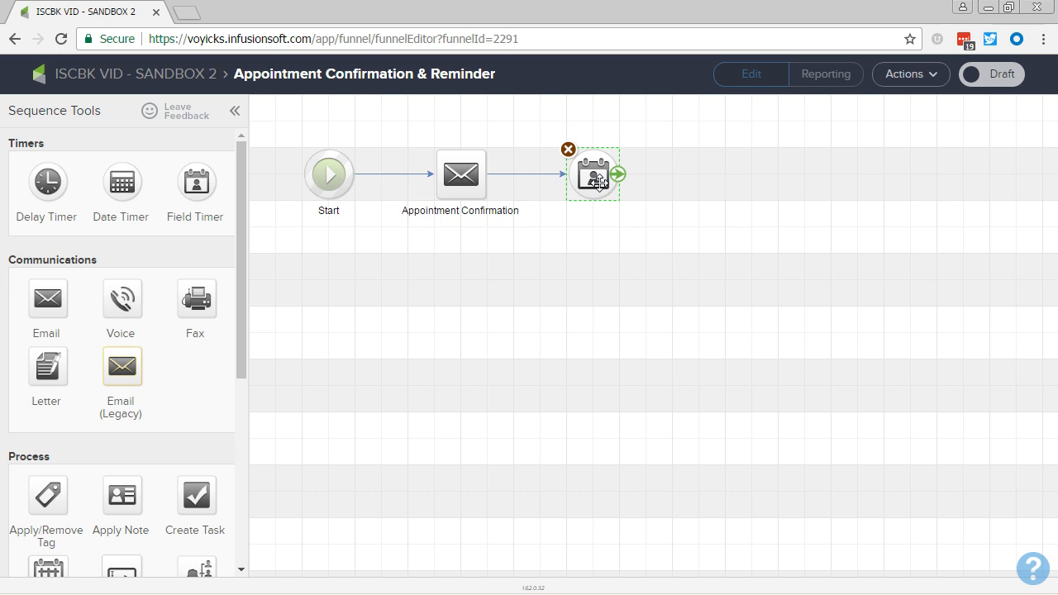
drag(46, 301, 716, 168)
text(Appo)
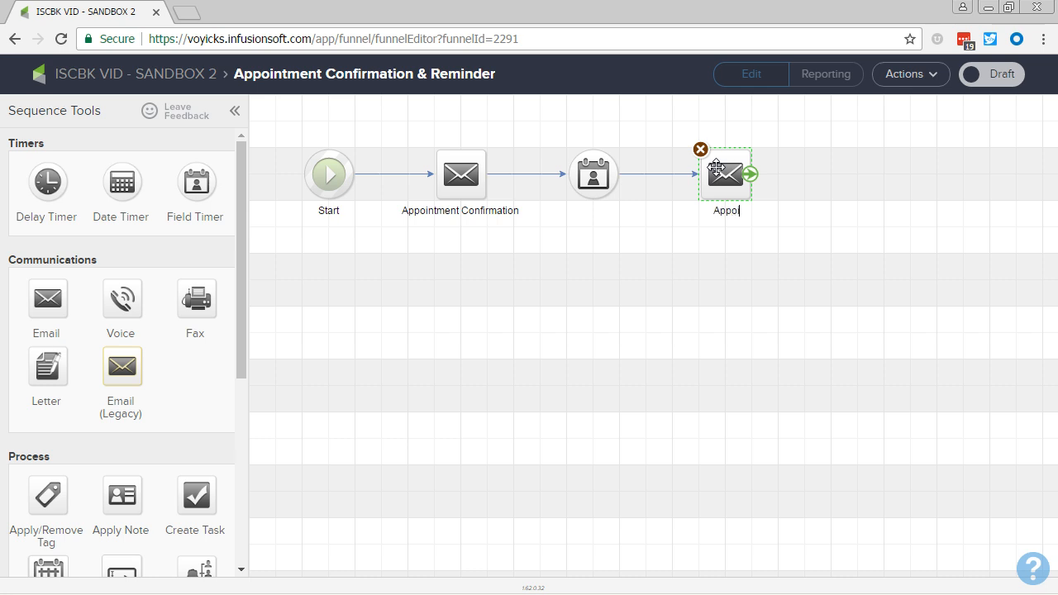
text(intment Reminder)
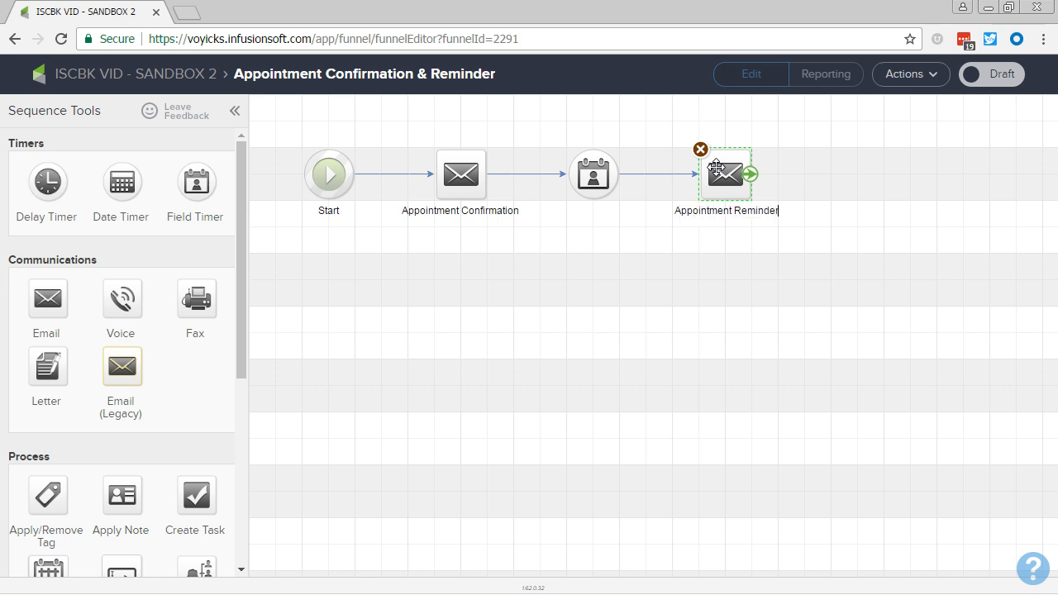
click(711, 230)
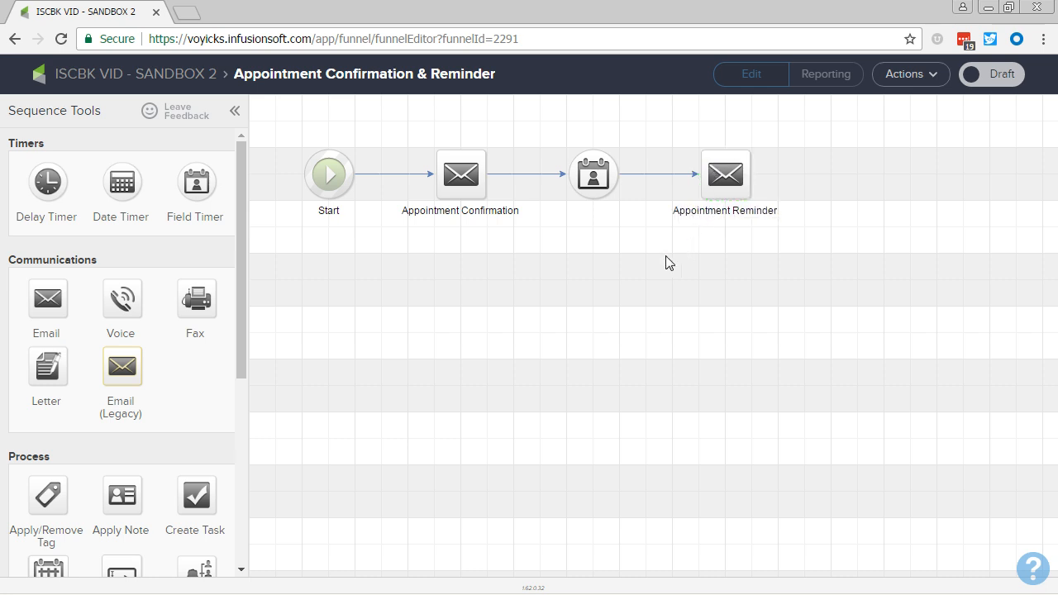
Open the Appointment Confirmation email and create it as a blank email.
double_click(471, 194)
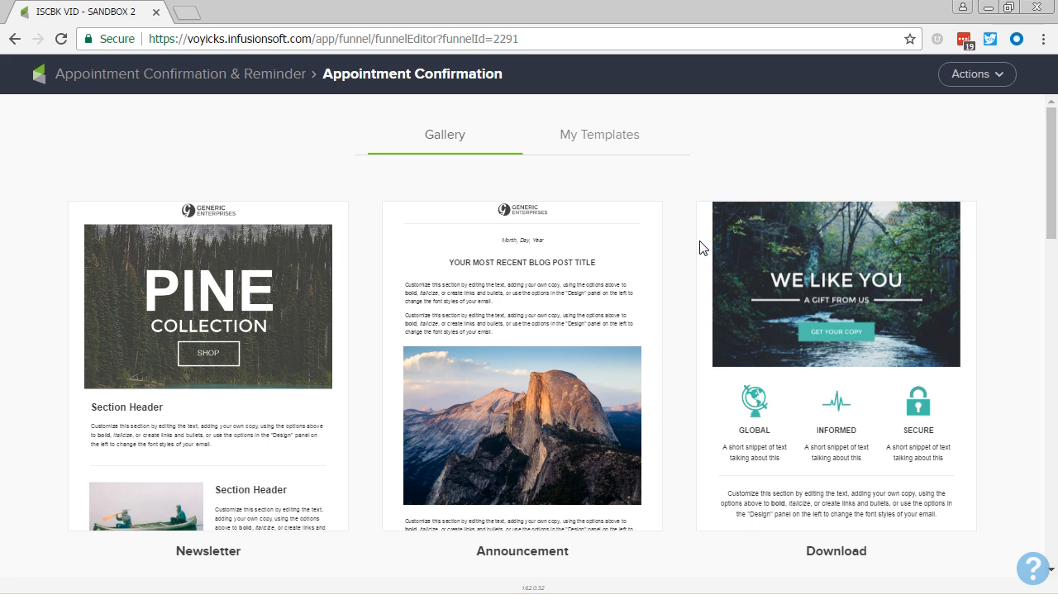
click(1003, 75)
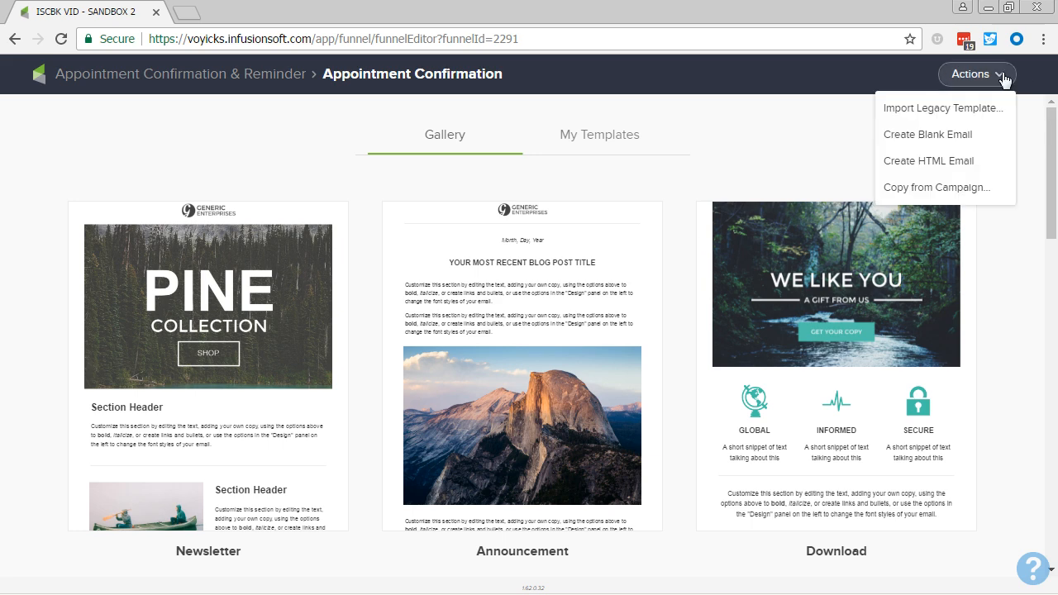
click(964, 135)
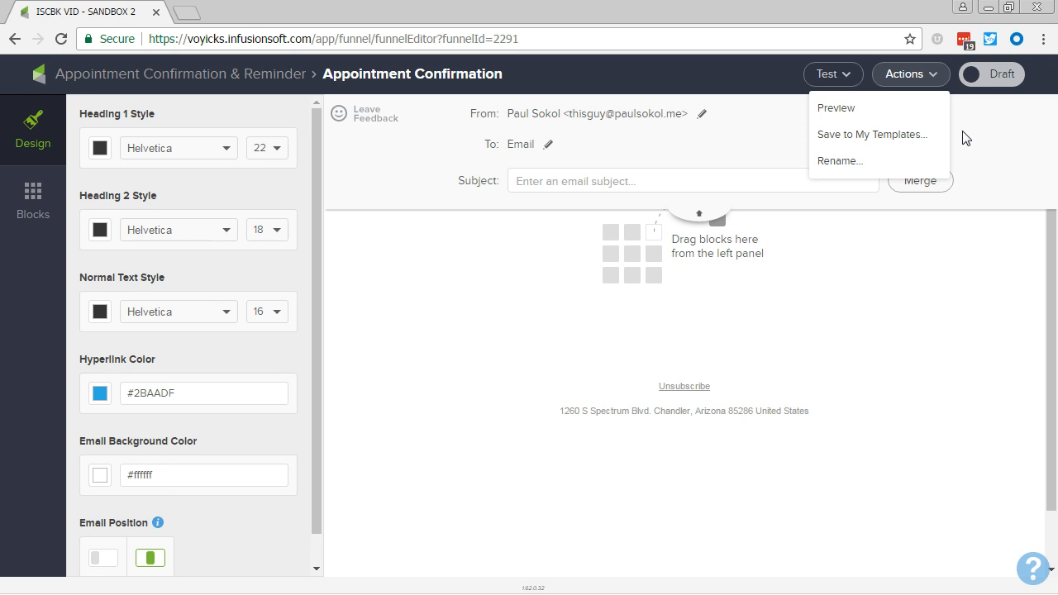
Enter the email subject "[CONFIRMATION] Your Appt. for" followed by the custom contact merge field Appointment Date.
click(646, 179)
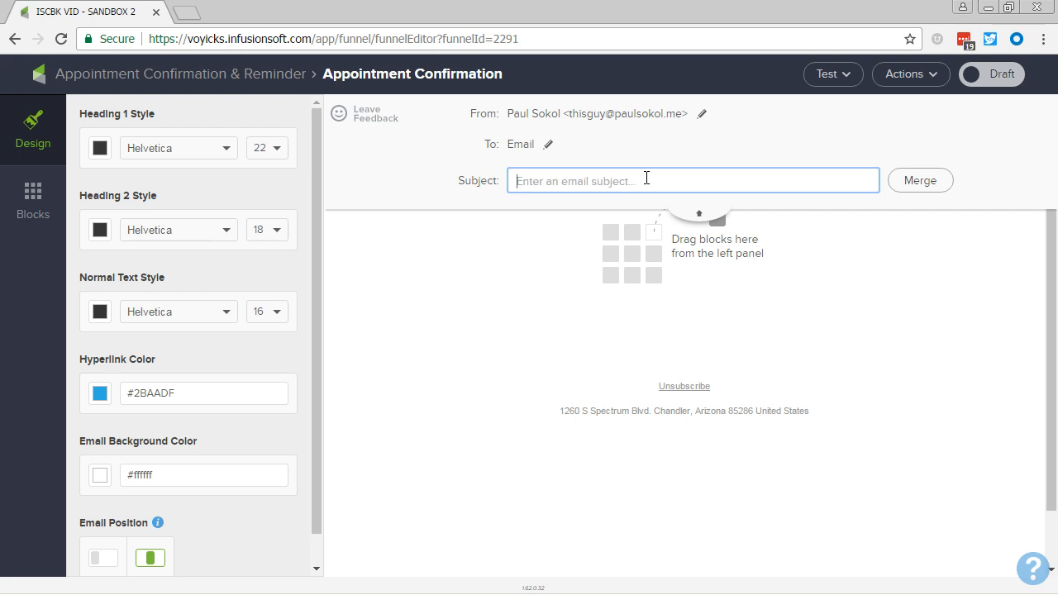
text([CONFIRMATION] Your Appt. for)
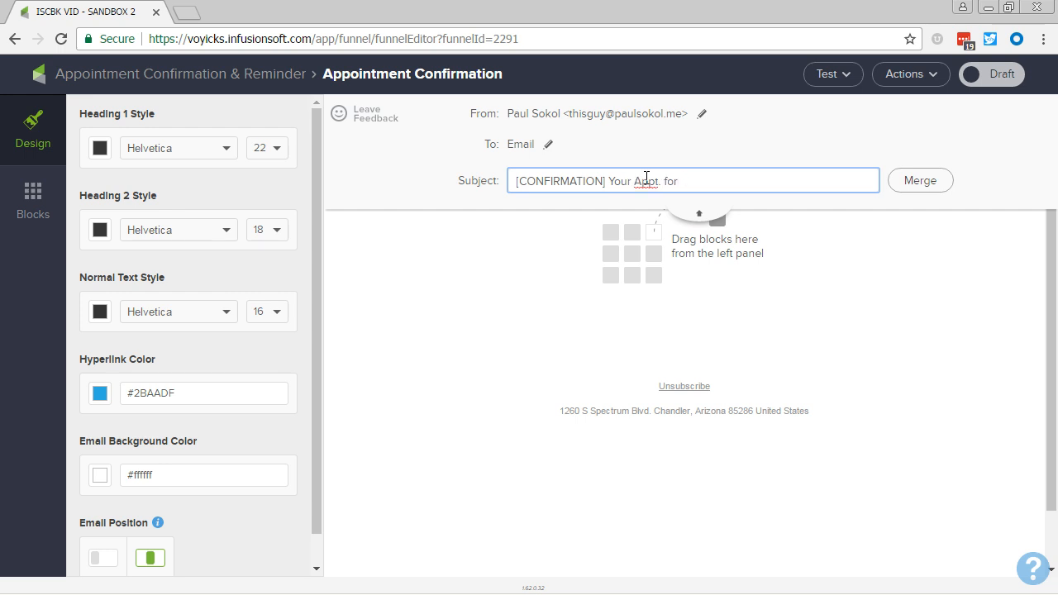
click(909, 181)
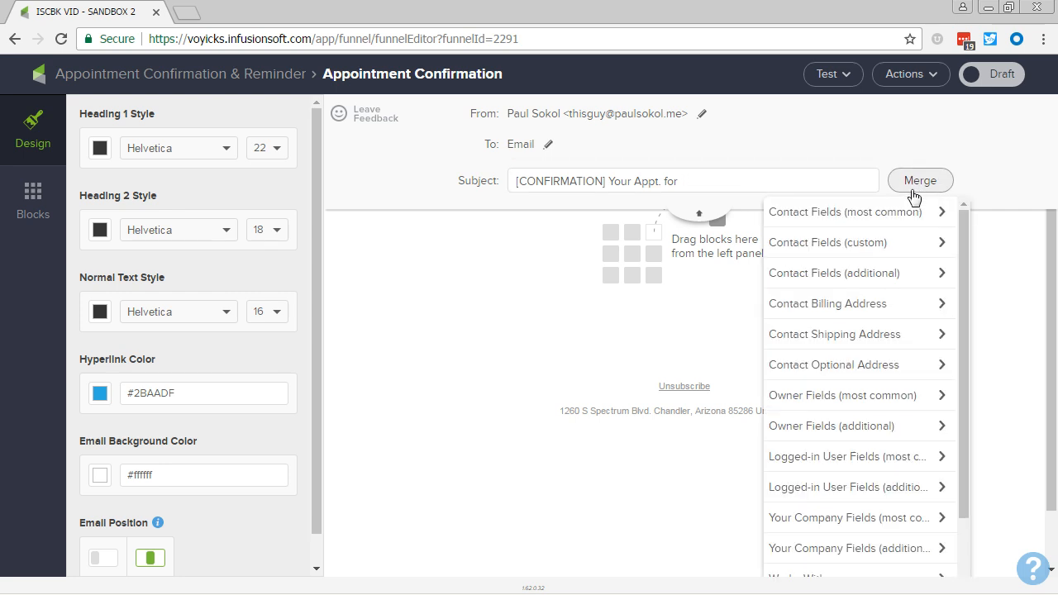
click(878, 244)
scroll(849, 385, down, 7)
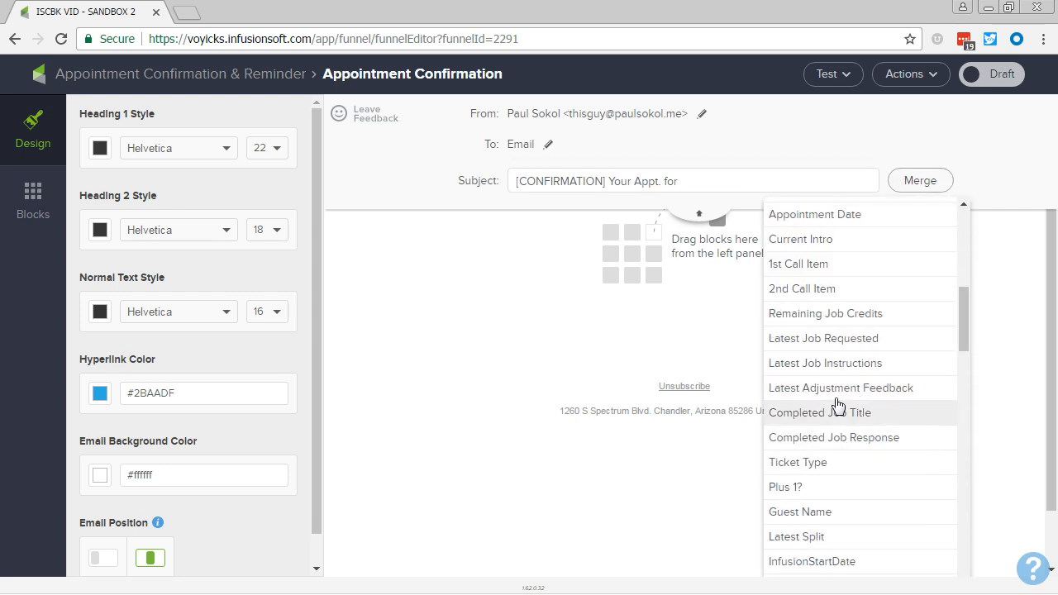
scroll(855, 366, down, 2)
scroll(851, 361, up, 4)
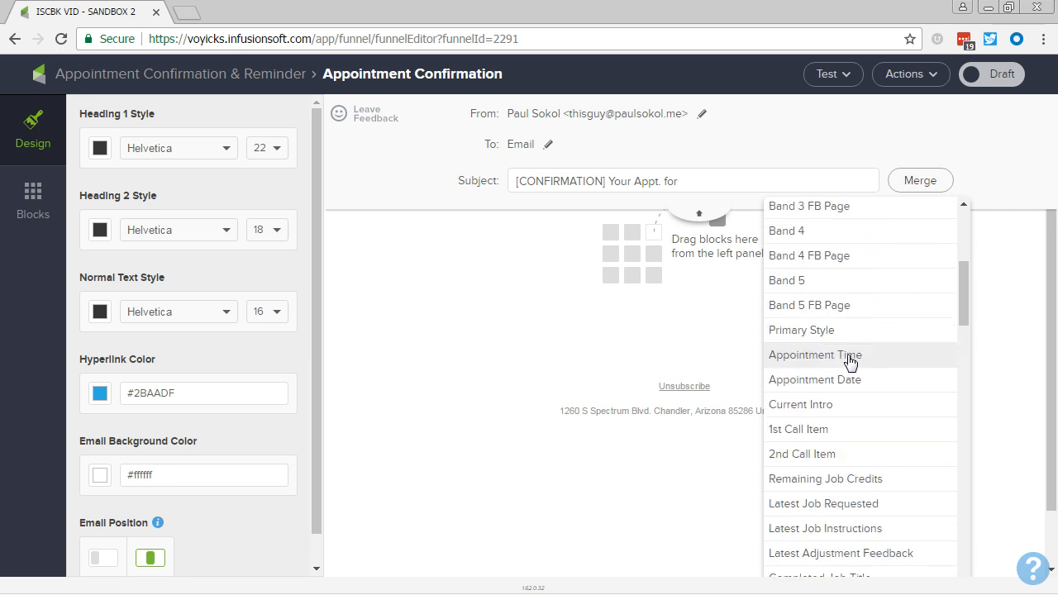
click(852, 380)
Append "at" and the custom contact merge field Appointment Time to the email subject.
click(840, 174)
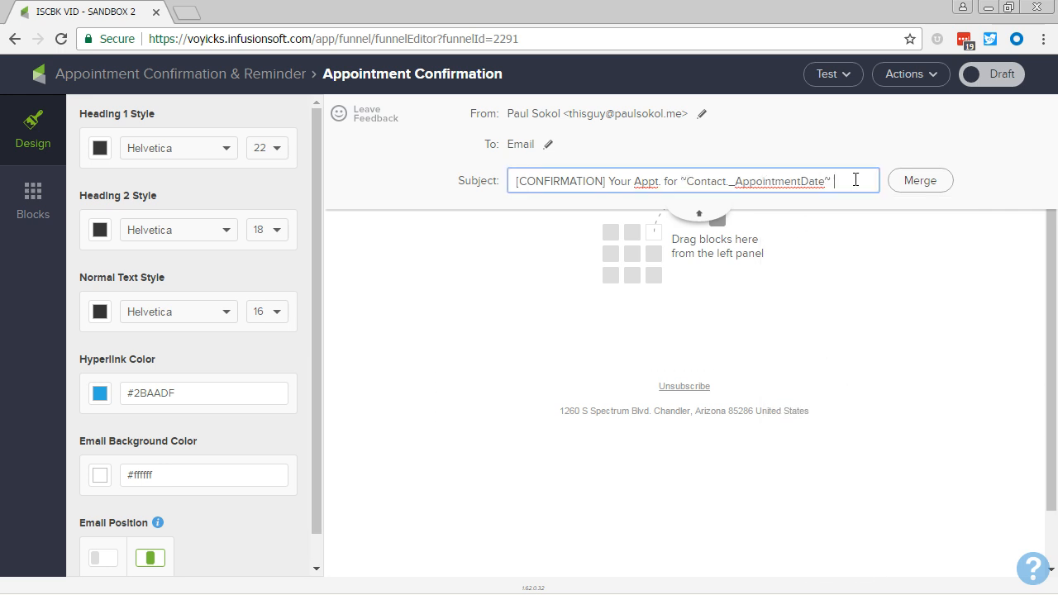
text(at)
click(920, 180)
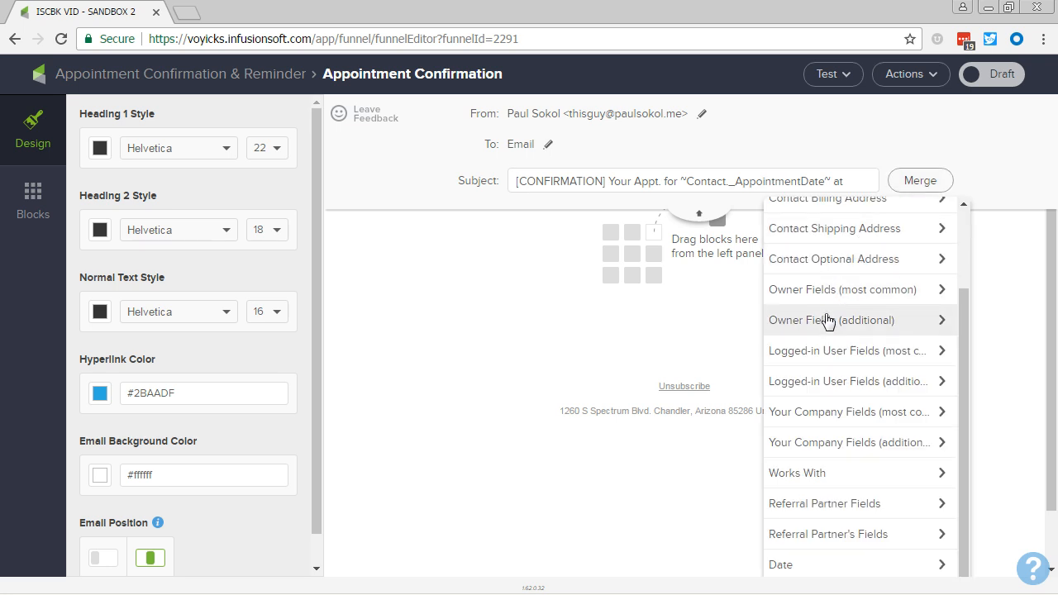
scroll(826, 232, up, 3)
click(825, 250)
scroll(822, 348, down, 3)
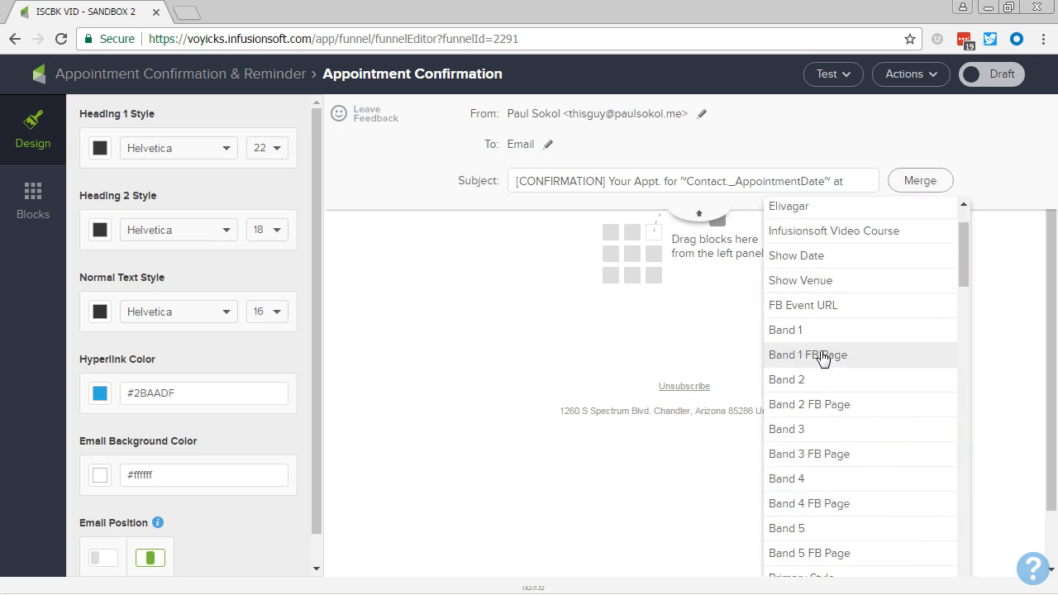
click(826, 438)
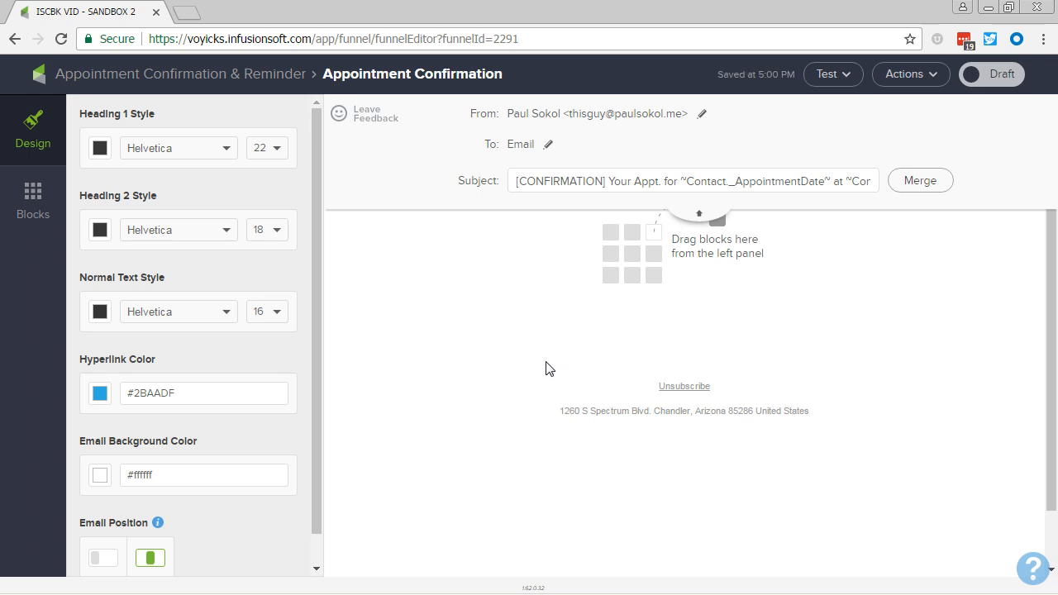
Add a text block to the email body and replace its placeholder with "Hello", the contact's First Name merge field and a comma.
click(30, 209)
drag(106, 150, 637, 267)
triple_click(701, 215)
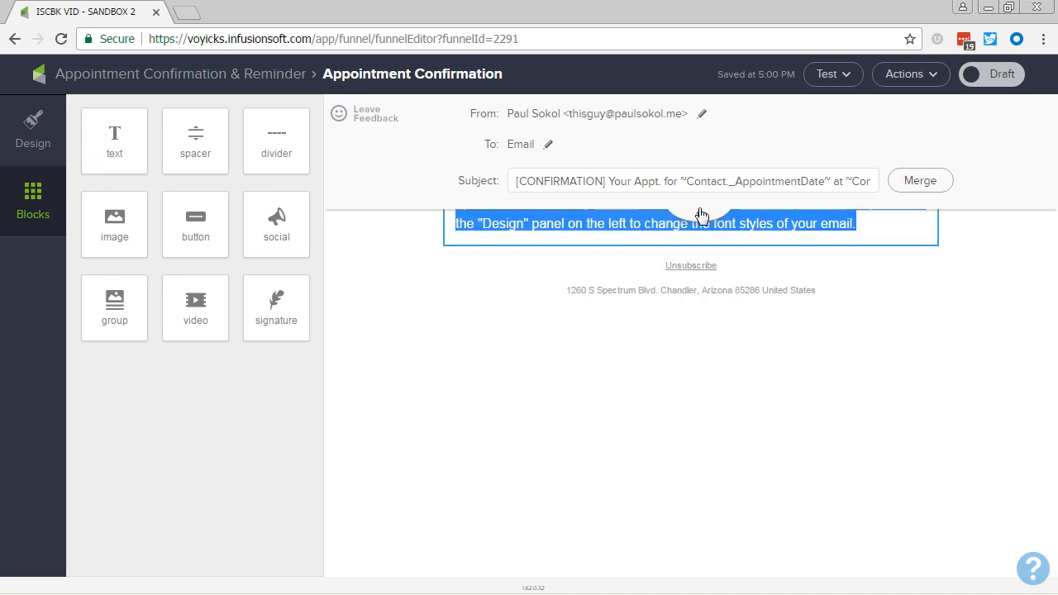
triple_click(670, 218)
text(Hell)
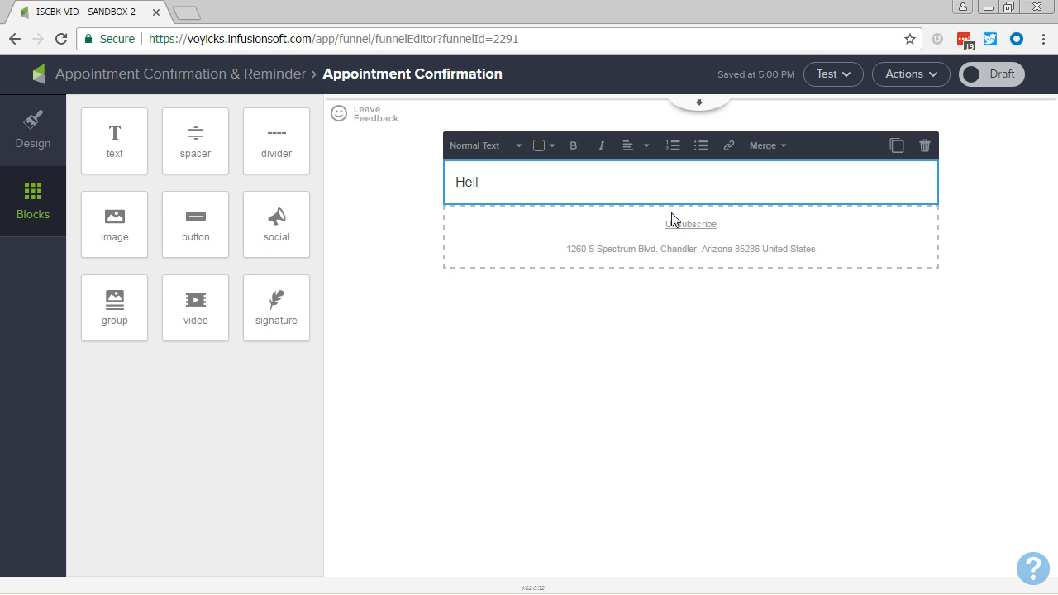
text(o)
click(761, 146)
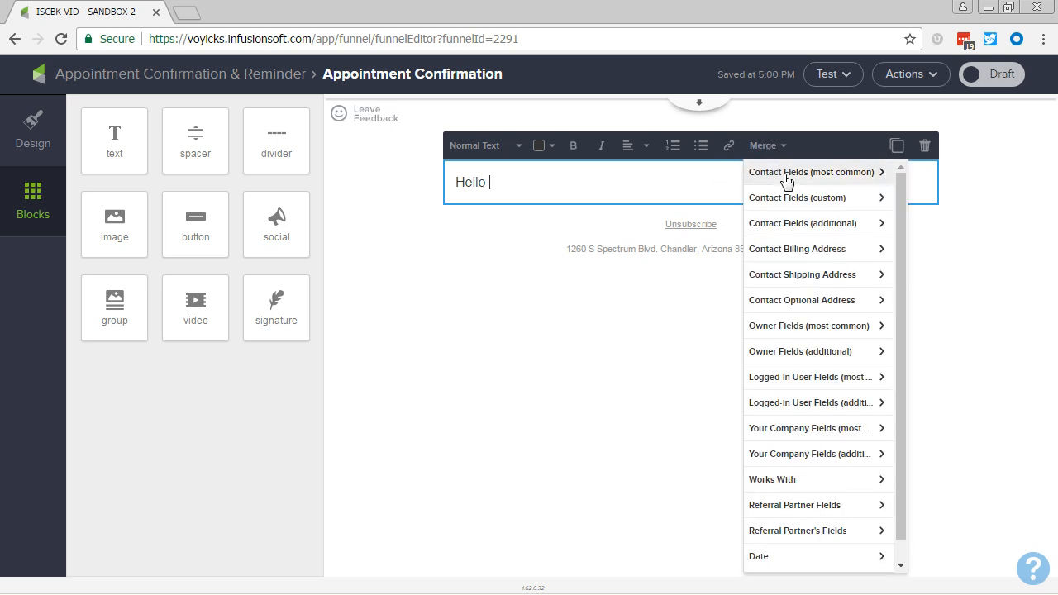
click(786, 174)
click(791, 201)
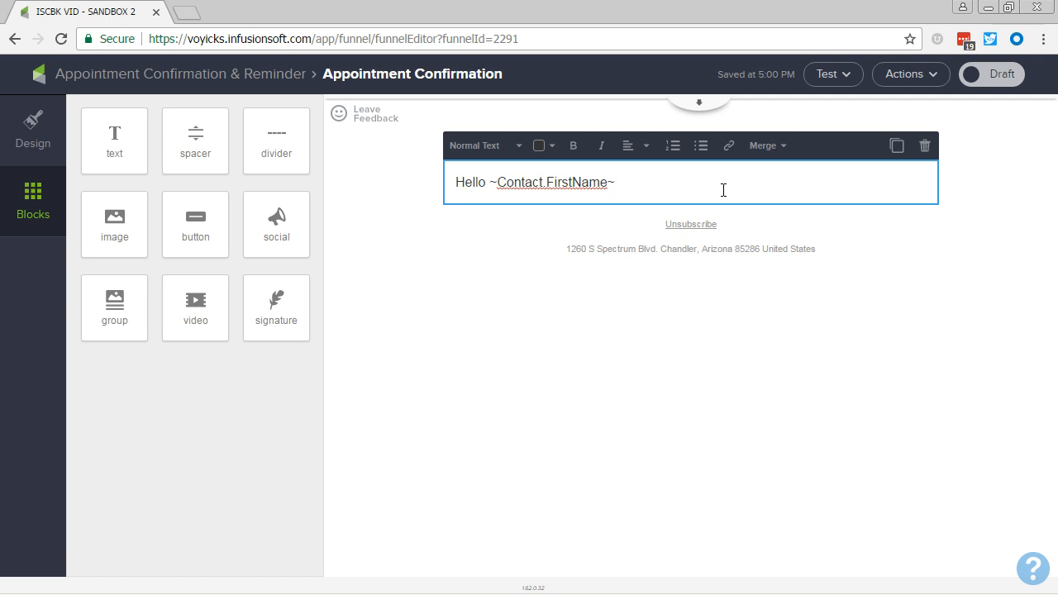
text(,)
Below the greeting, leave a blank line and write "Thank you so much for booking an appointment with me!".
key(Return)
key(Return)
text(Th)
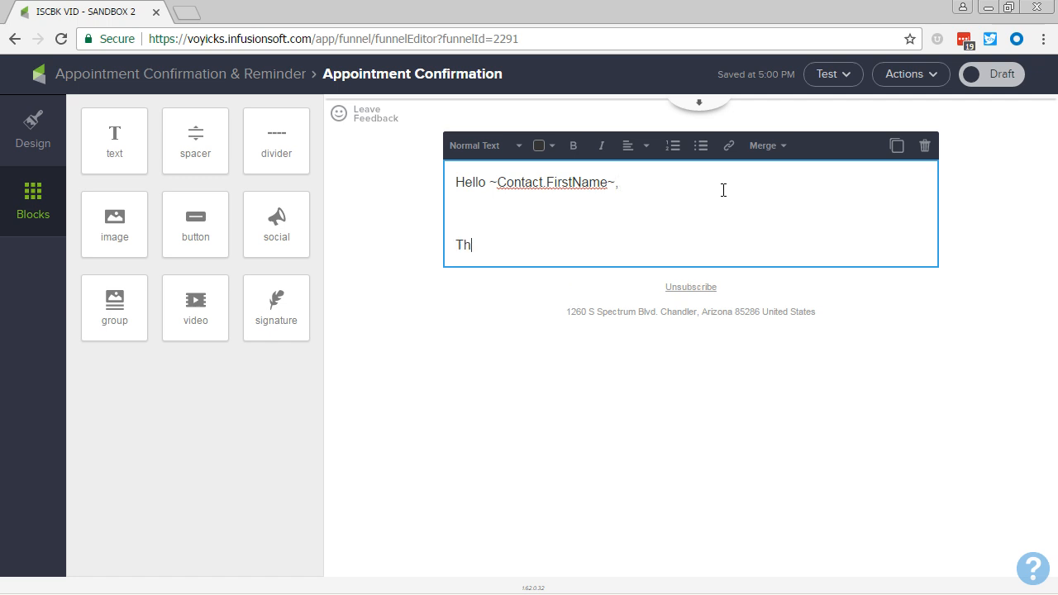
text(ank you so much )
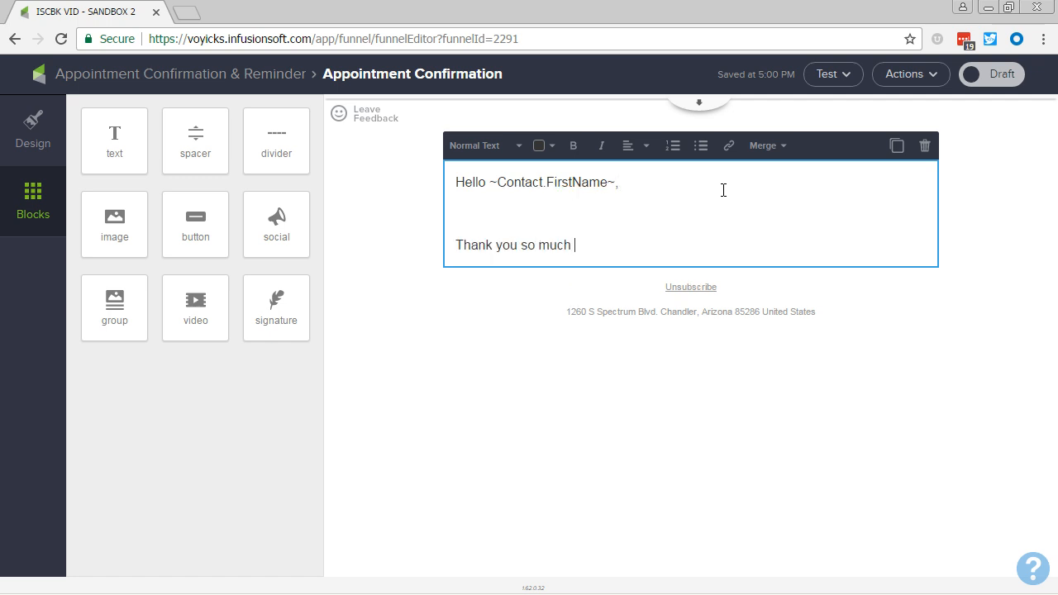
text(for booking an appointment )
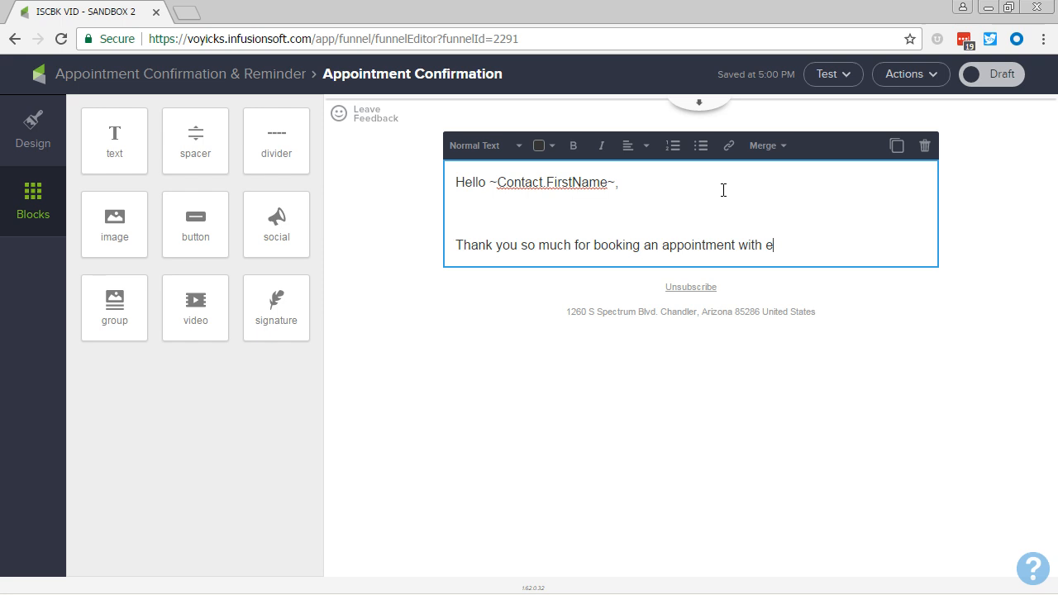
text(with me!)
Add the line "I'll talk to you on [Appointment Date] at [Appointment Time]." using the two custom contact merge fields.
key(Return)
text(I)
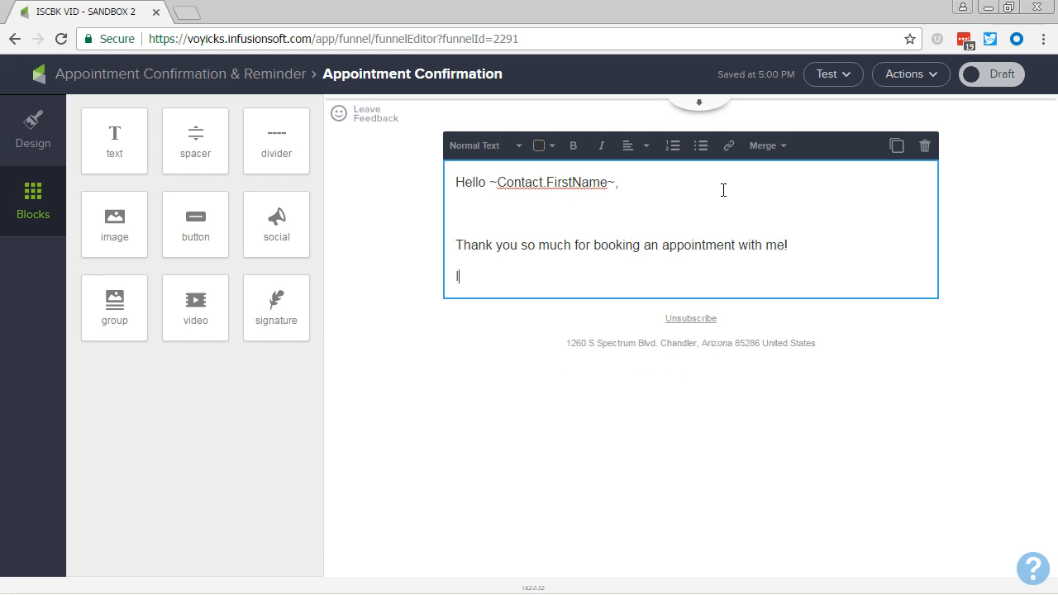
text('ll talk to you on)
click(772, 149)
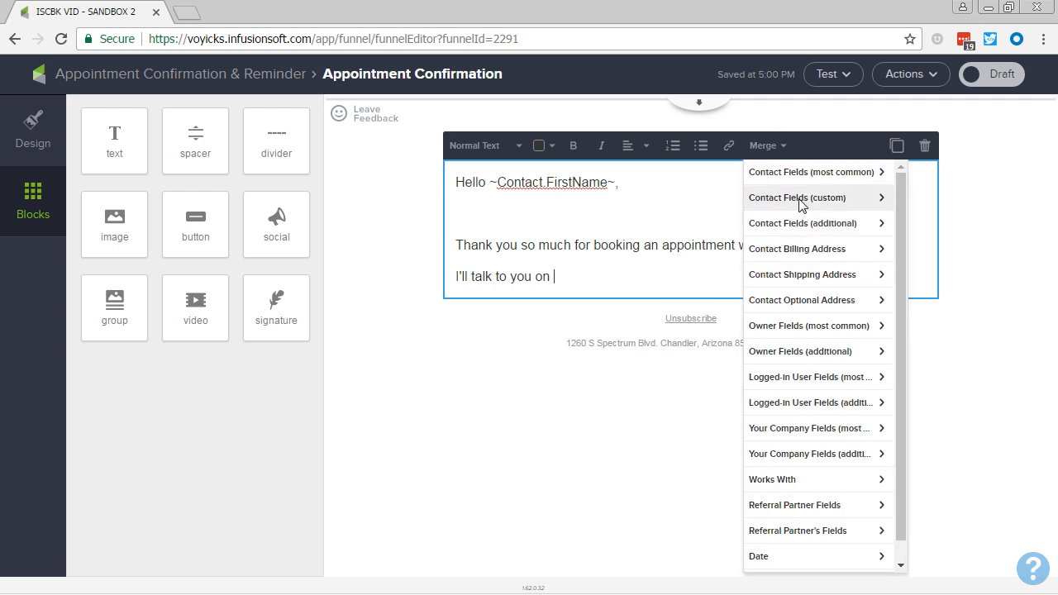
click(800, 201)
scroll(790, 356, down, 2)
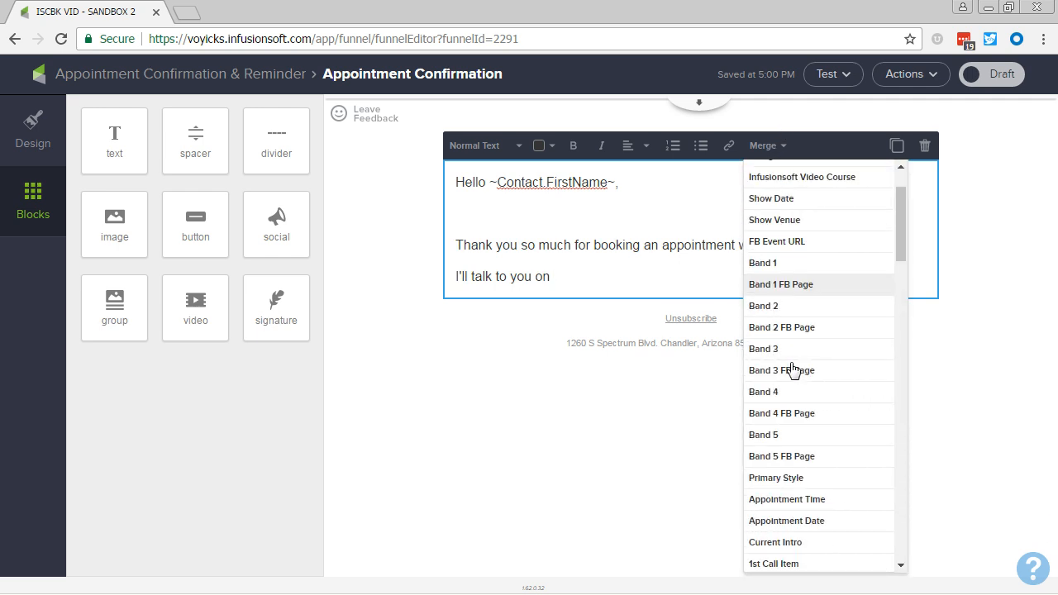
click(801, 520)
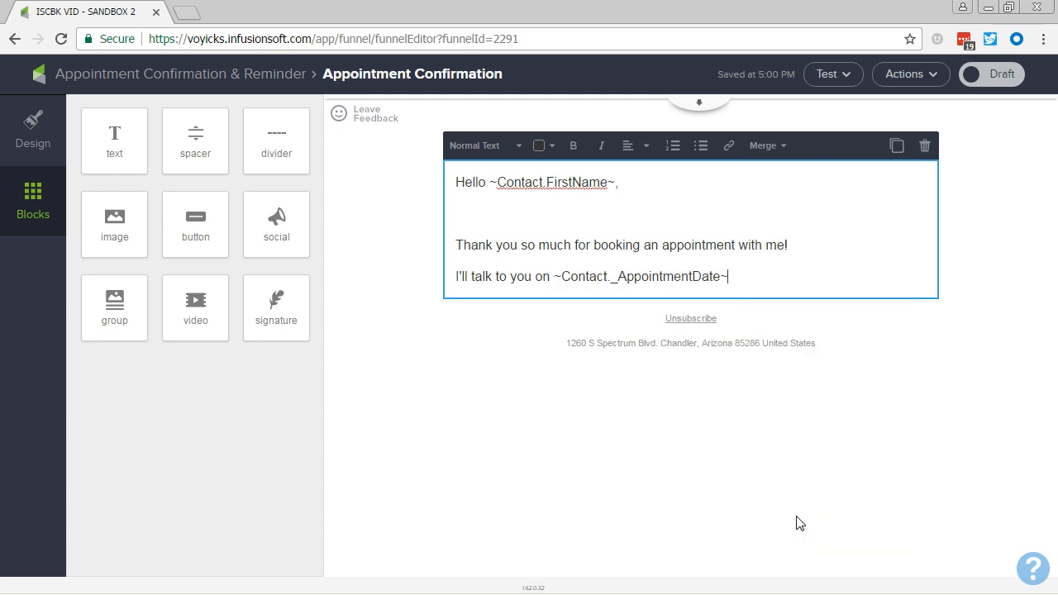
click(764, 146)
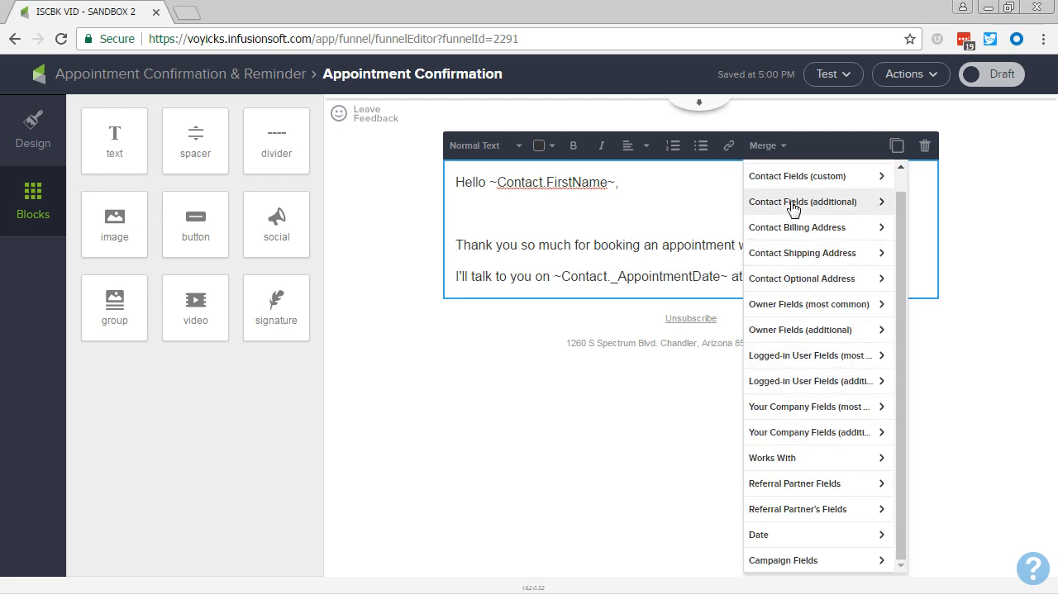
click(796, 176)
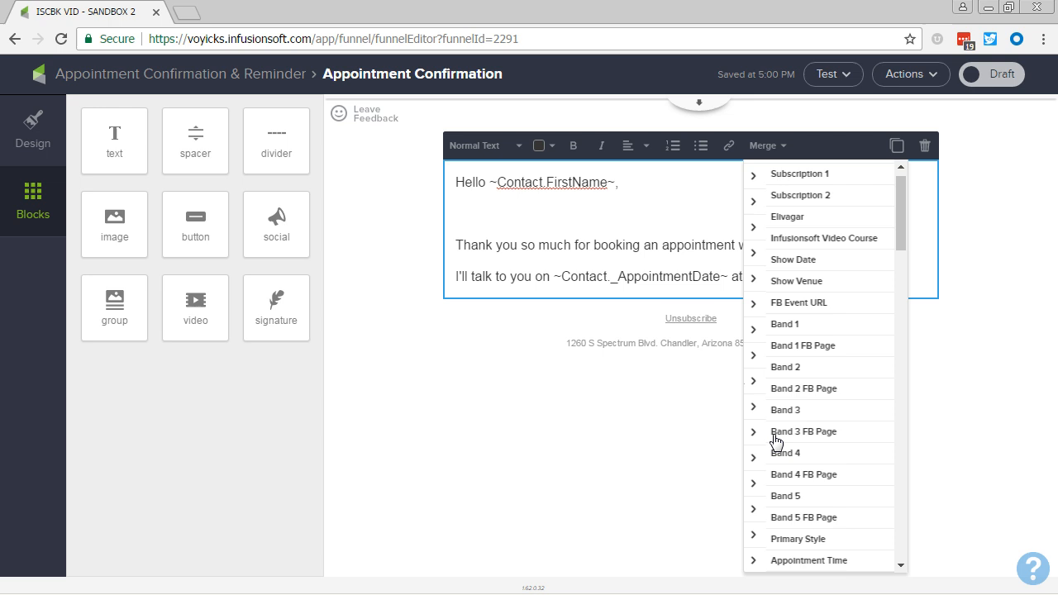
click(804, 562)
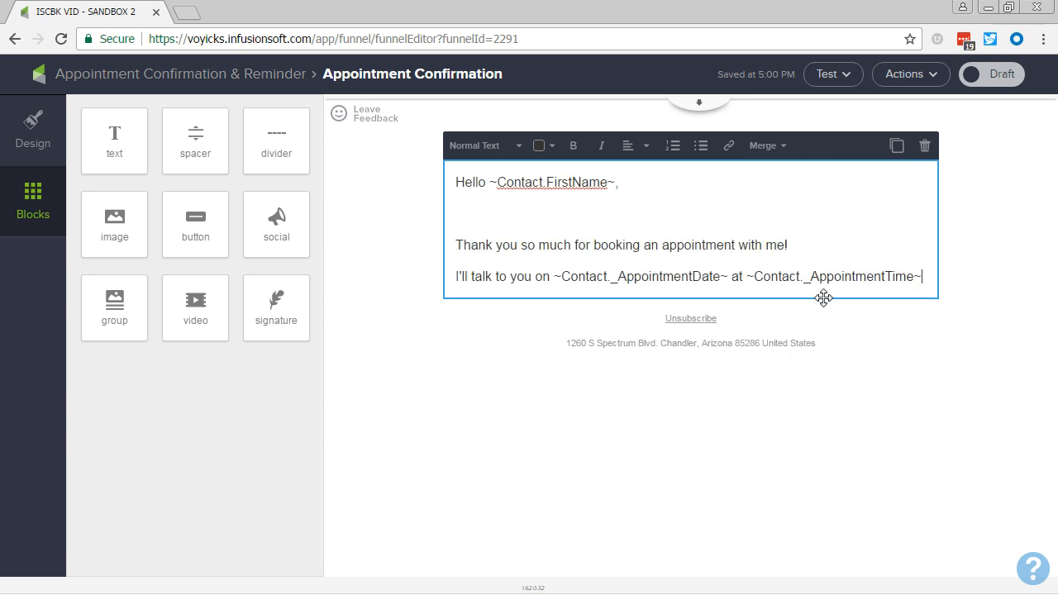
text(.)
Add the line "In the meantime, if you have any questions please reply :)" to the email body.
key(Return)
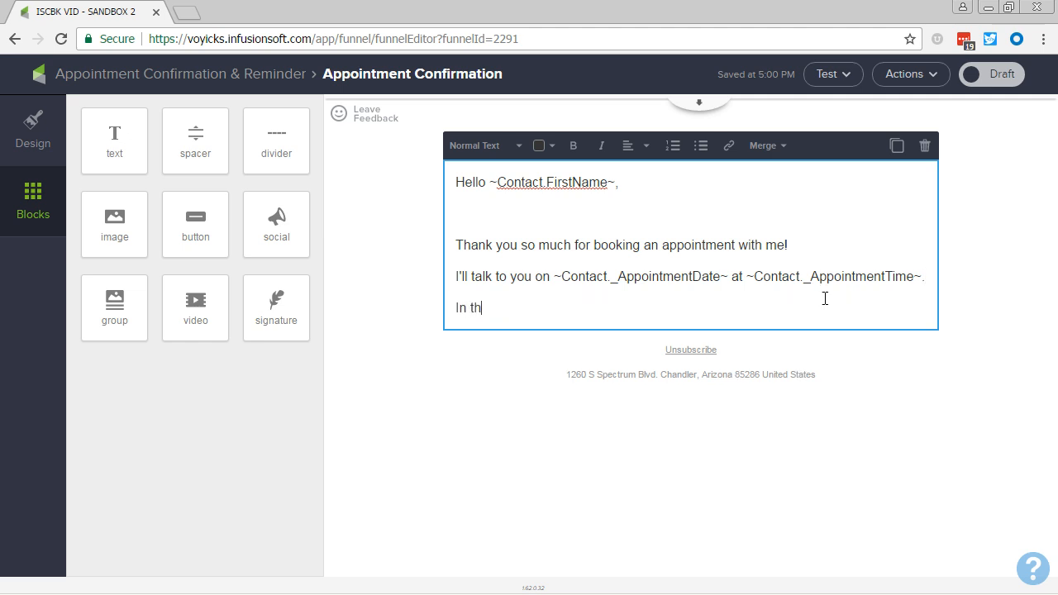
text(In the meantime, if you have)
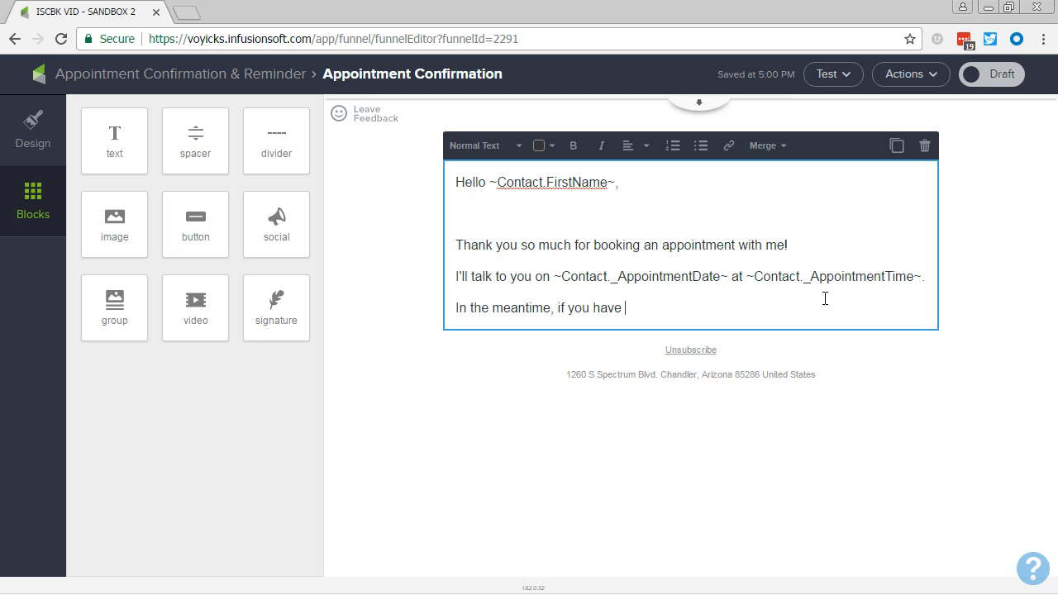
text( any questions please re)
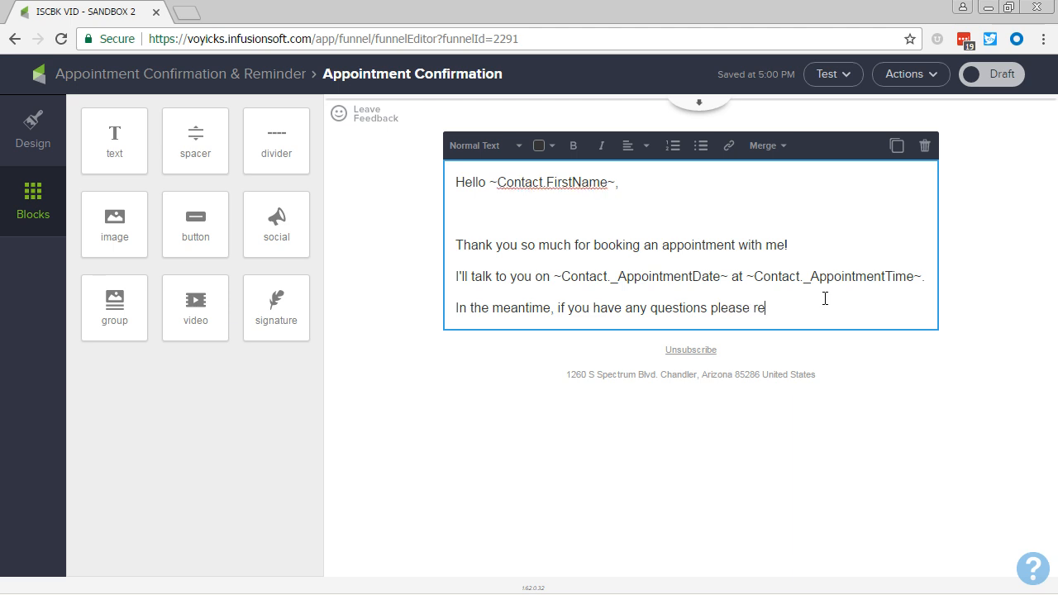
text(ply :))
After a blank line, add the closing "Have a great" with the Current Day of Week merge field and a comma.
key(Return)
key(Return)
text(H)
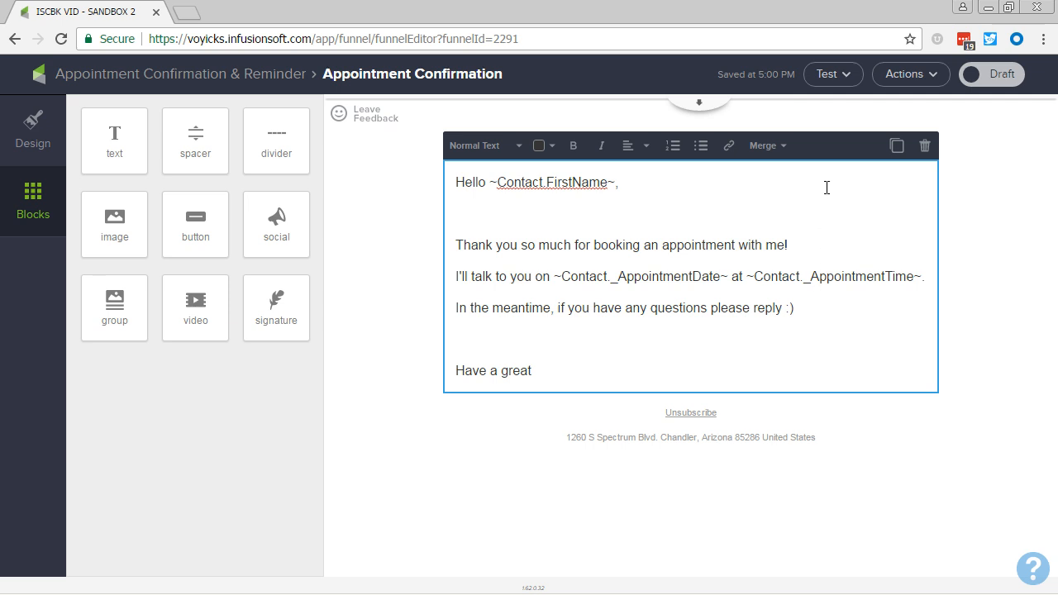
text(ave a great)
click(768, 145)
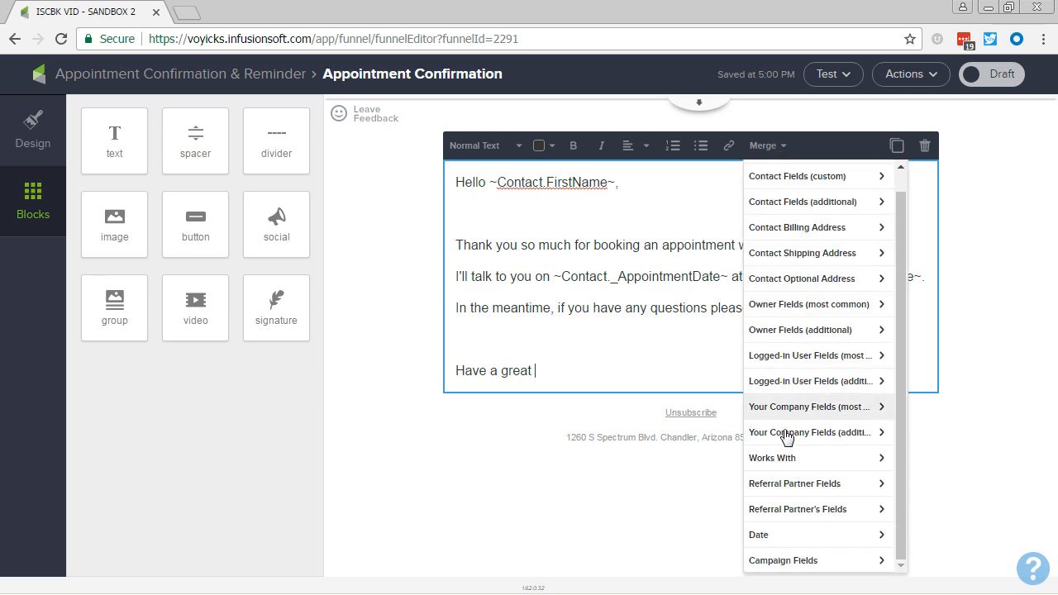
click(768, 537)
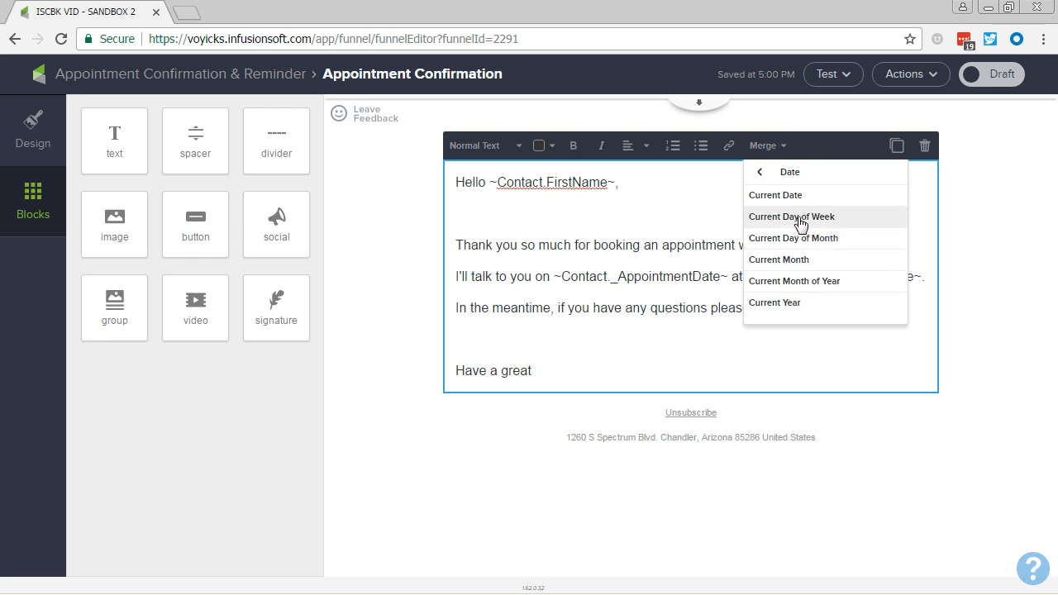
click(791, 216)
text(,)
Sign the email on a new line with the owner's First Name merge field.
key(Return)
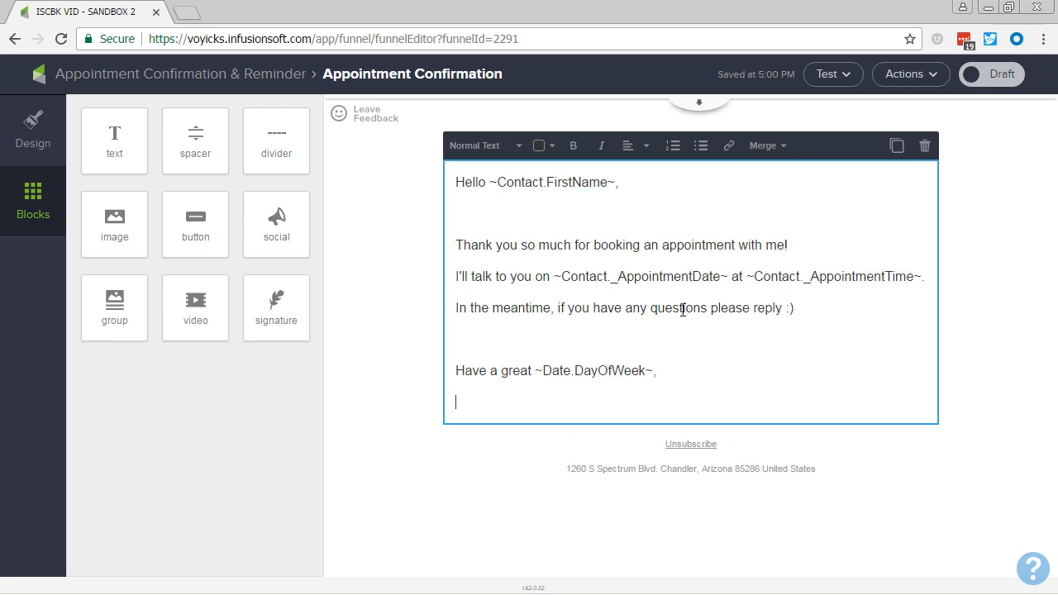
click(768, 146)
click(788, 327)
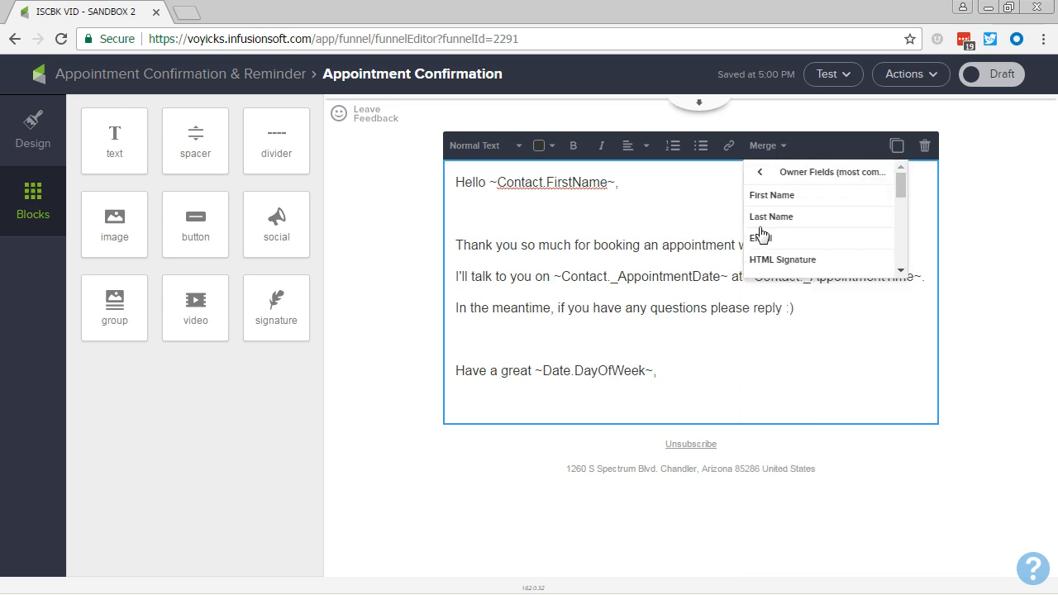
click(759, 203)
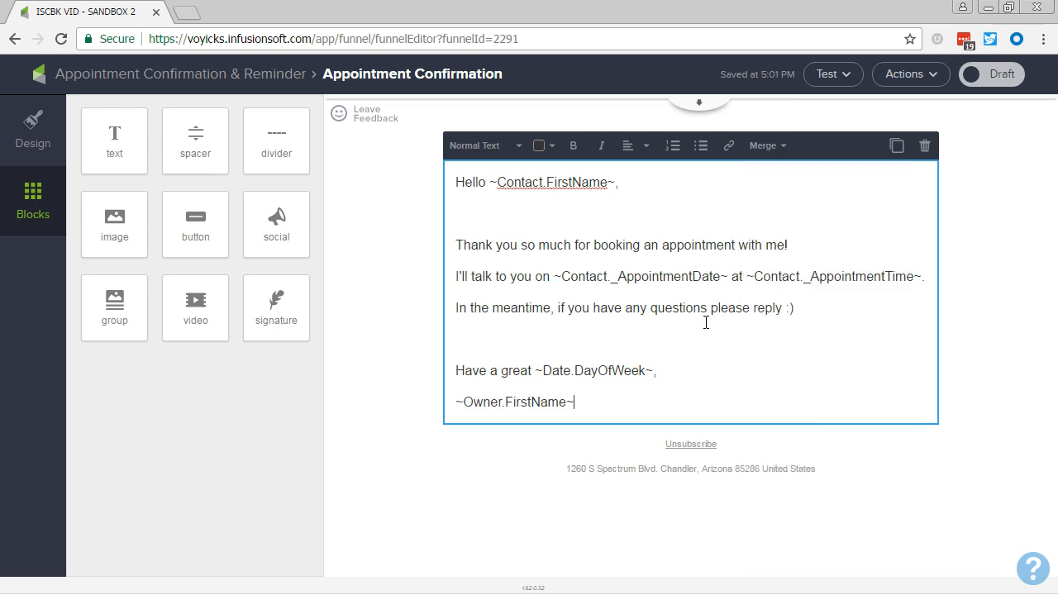
Change the email's sender to "The contact's owner" and save the setting.
click(696, 105)
click(701, 115)
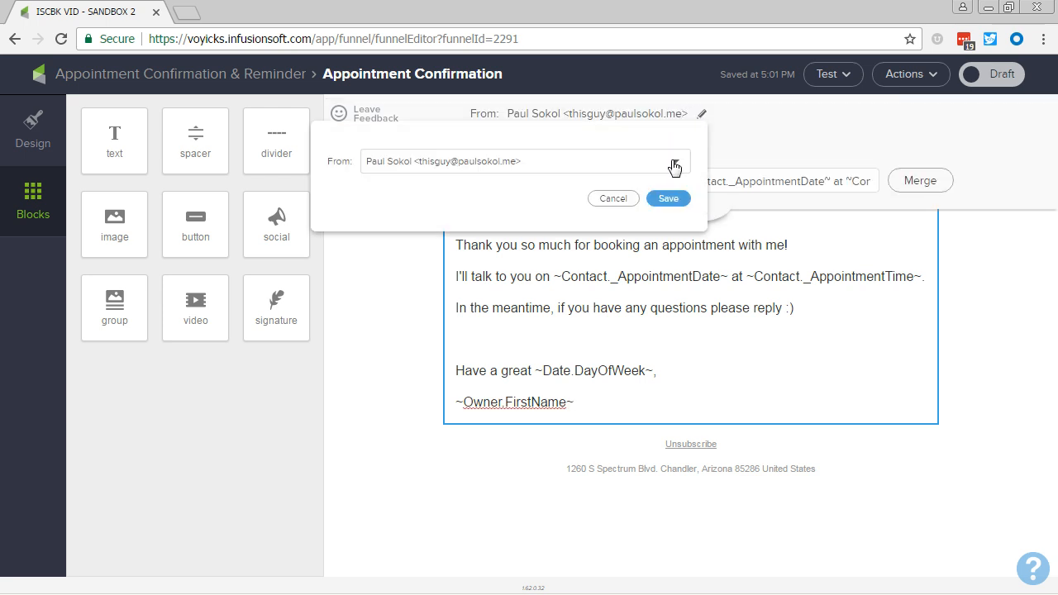
click(673, 163)
click(461, 270)
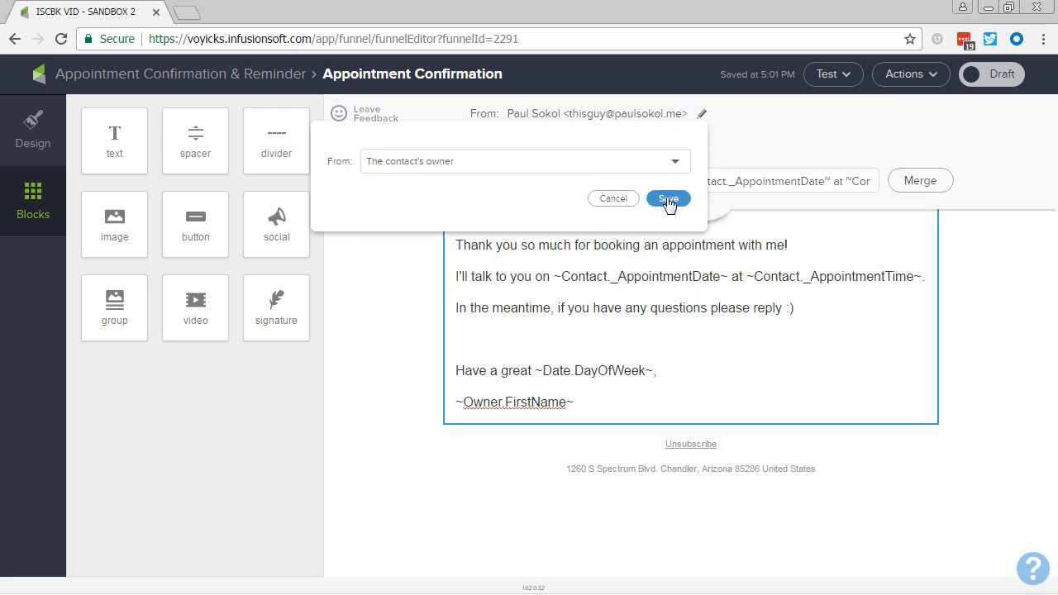
click(672, 199)
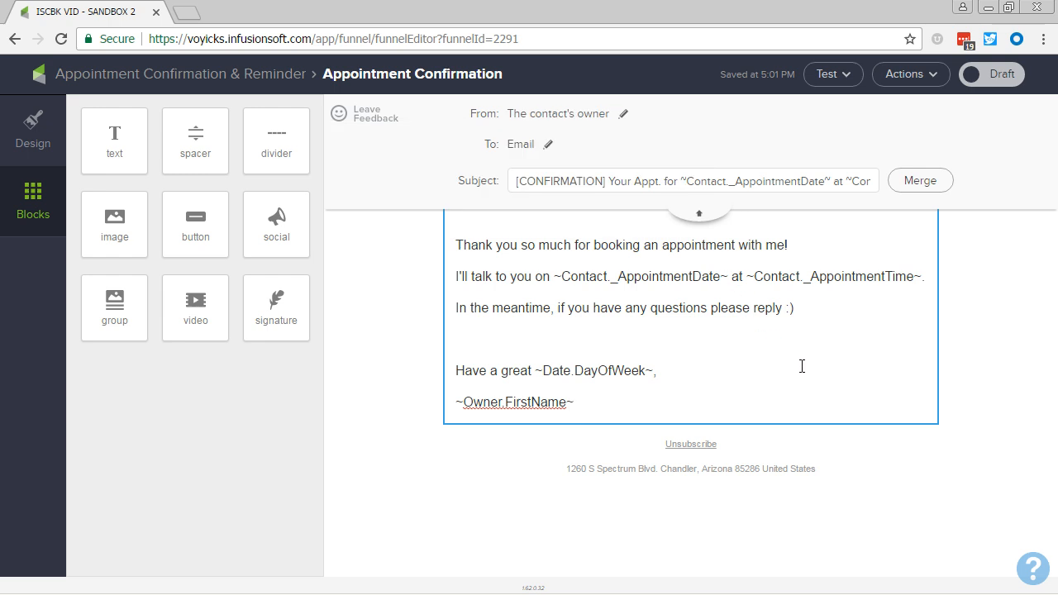
Mark the Appointment Confirmation email as Ready and return to the Appointment Confirmation & Reminder sequence.
click(701, 216)
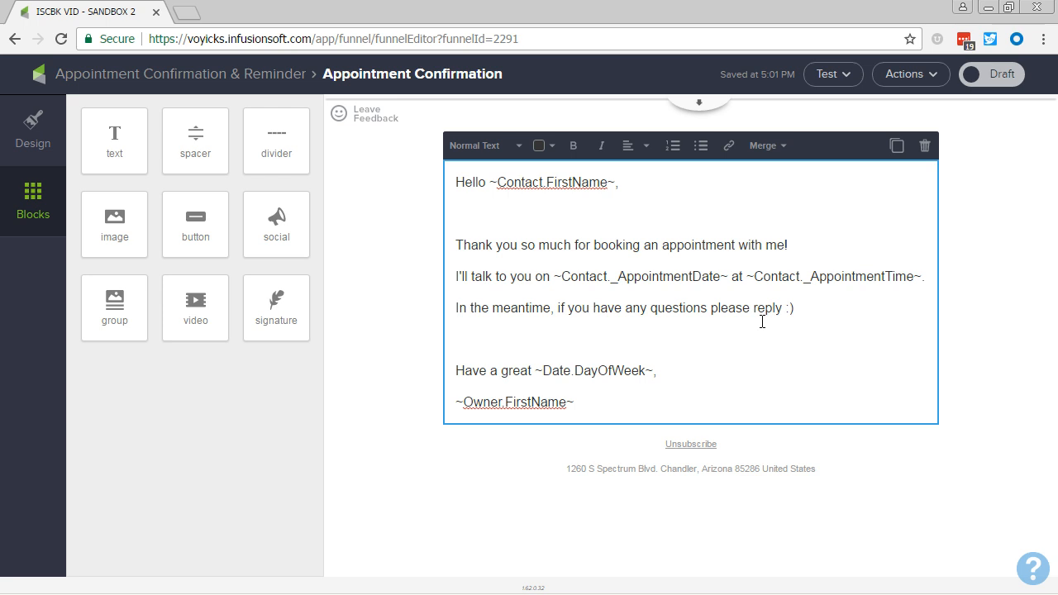
click(999, 78)
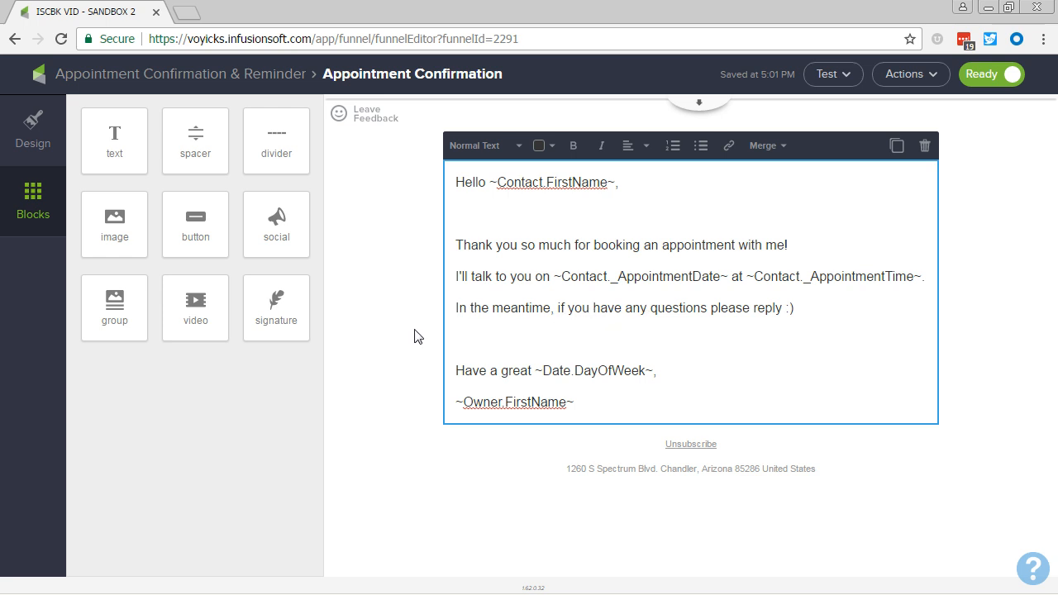
click(177, 76)
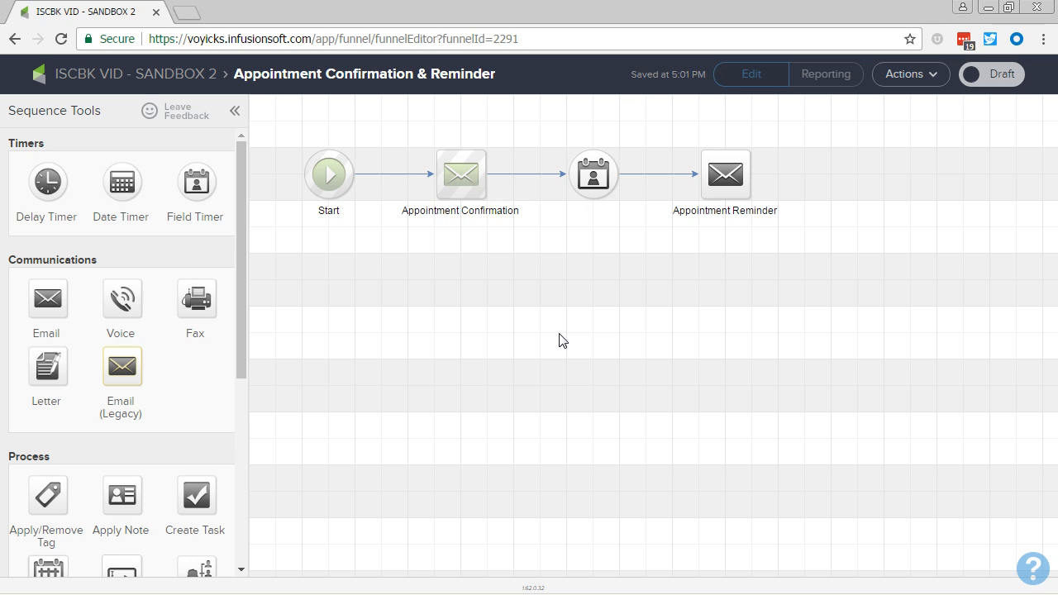
Configure the field timer to wait until 1 day before the Appointment Date, using the year from the field, at 8:00 AM in the contact's time zone.
double_click(595, 183)
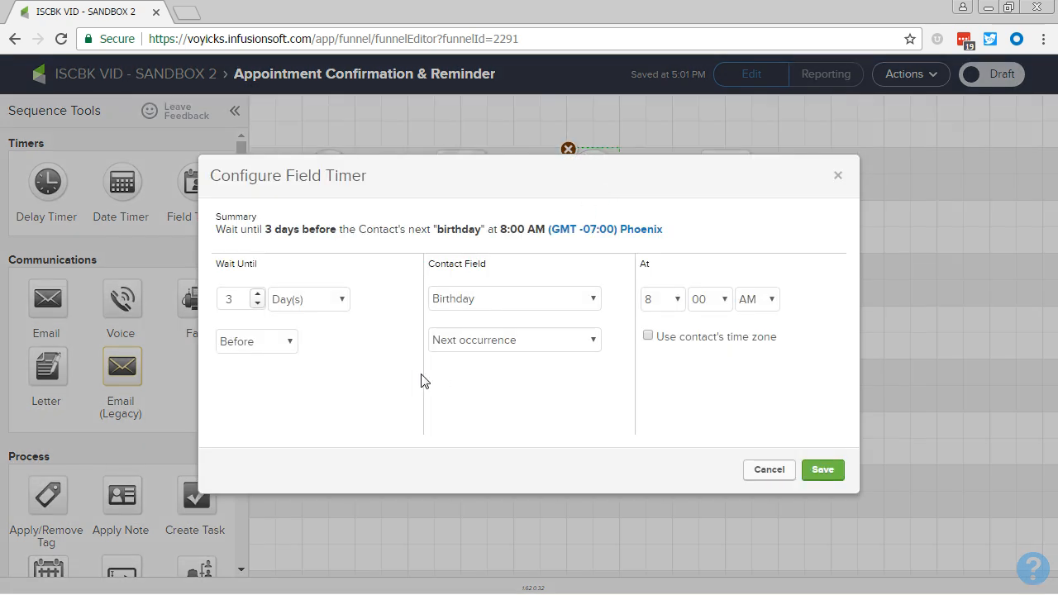
double_click(258, 303)
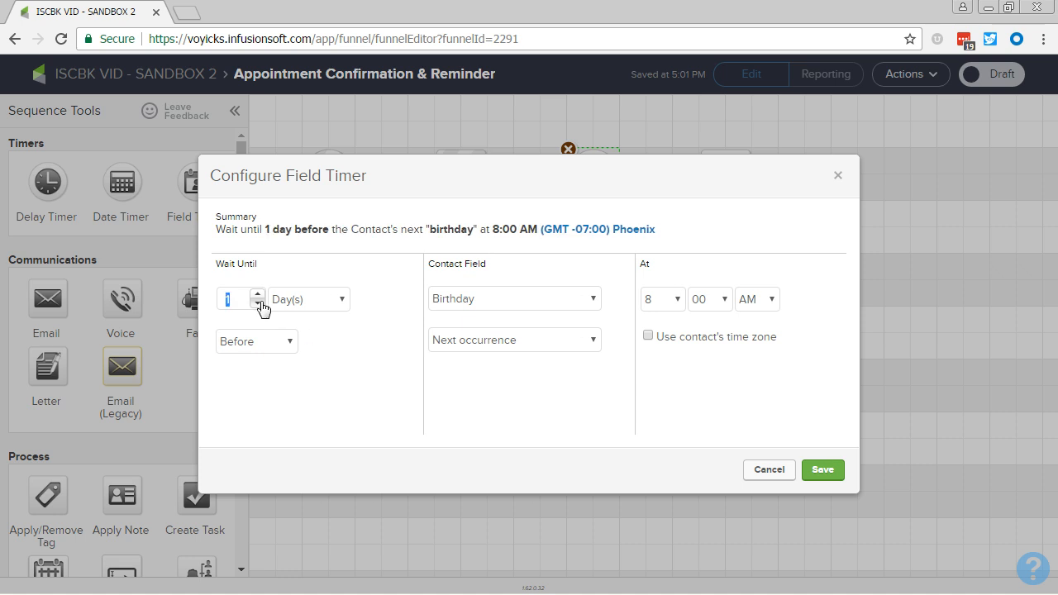
click(455, 307)
click(476, 362)
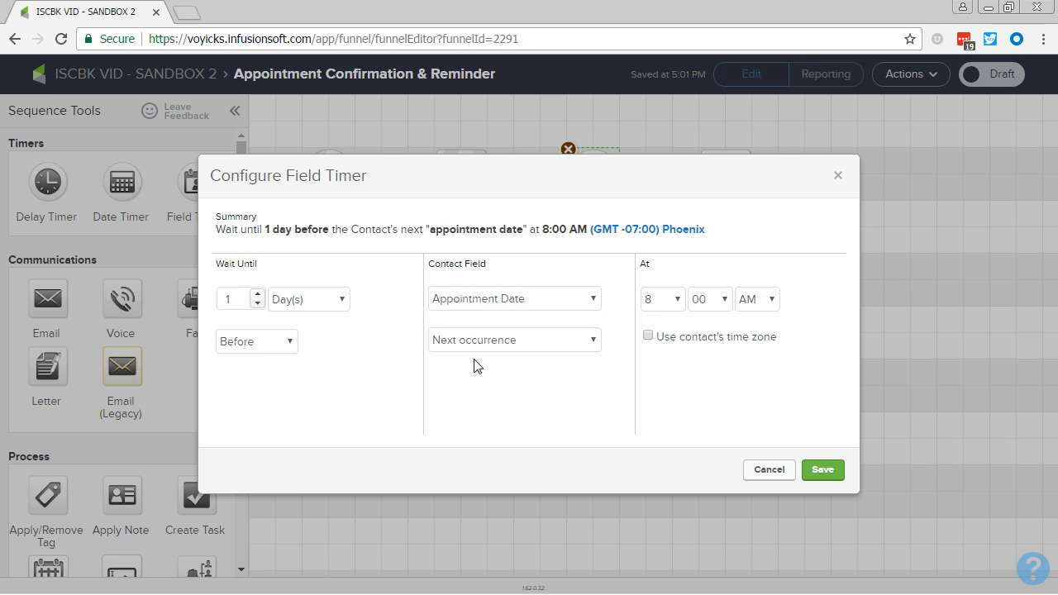
click(529, 345)
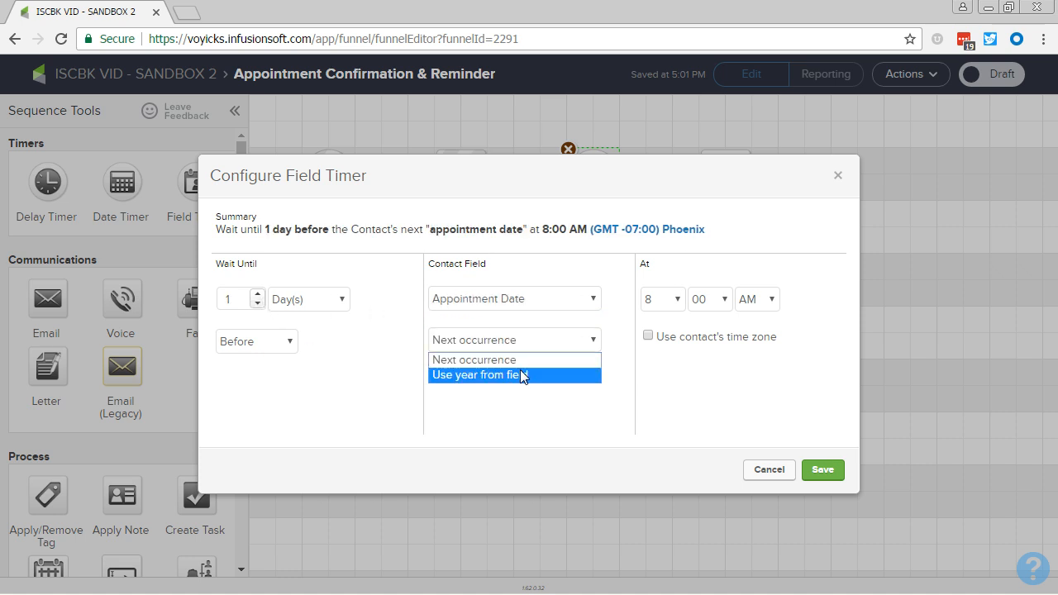
click(524, 376)
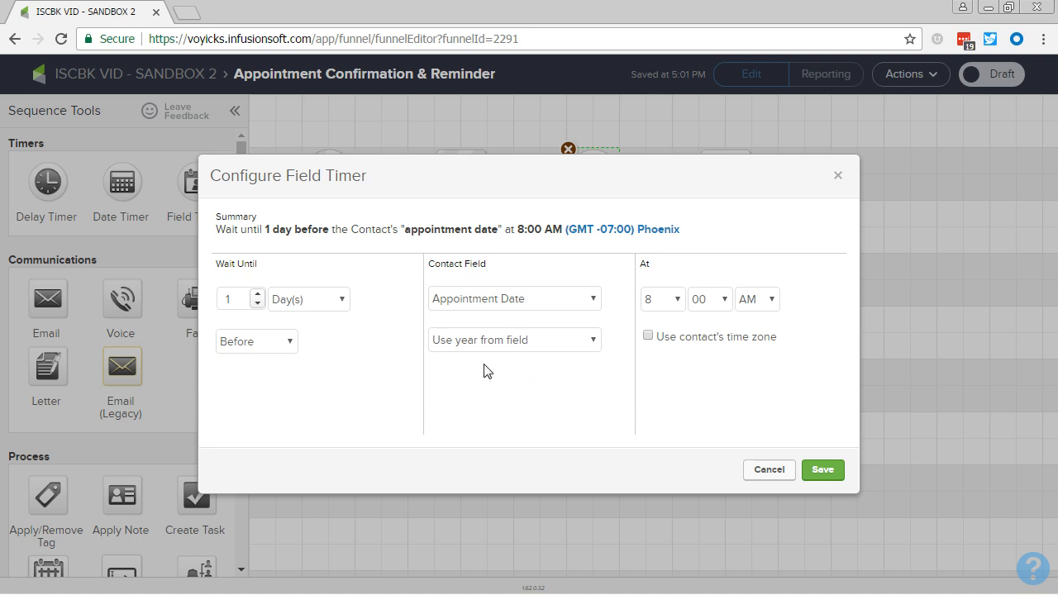
click(648, 337)
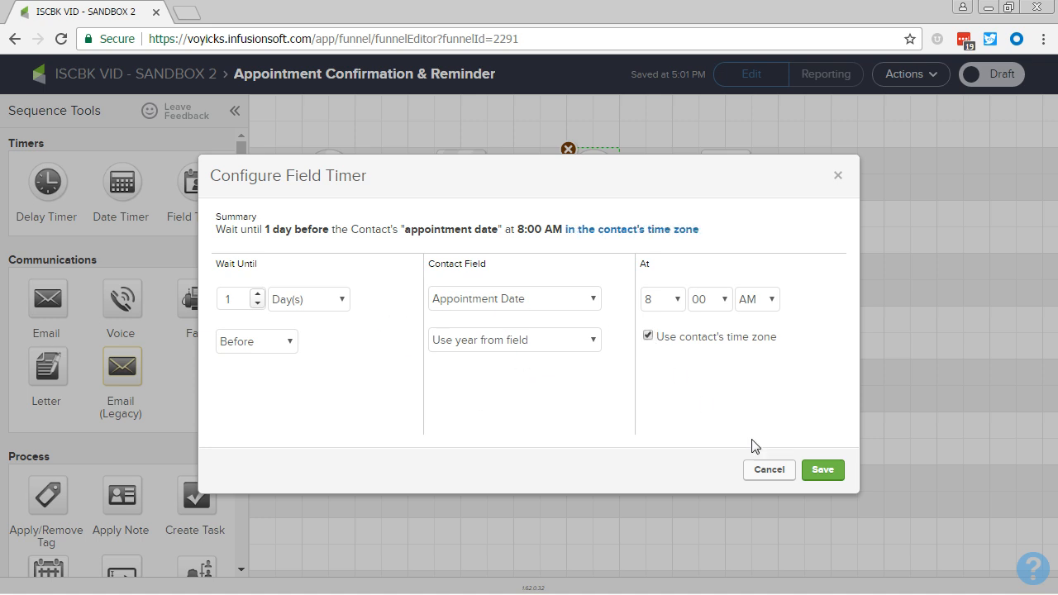
click(815, 476)
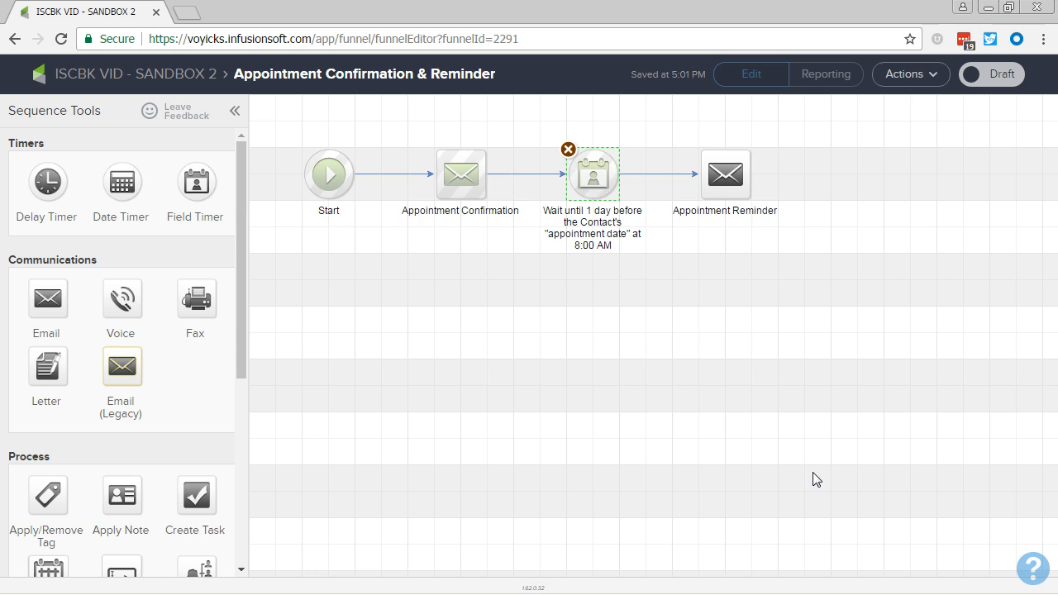
click(647, 386)
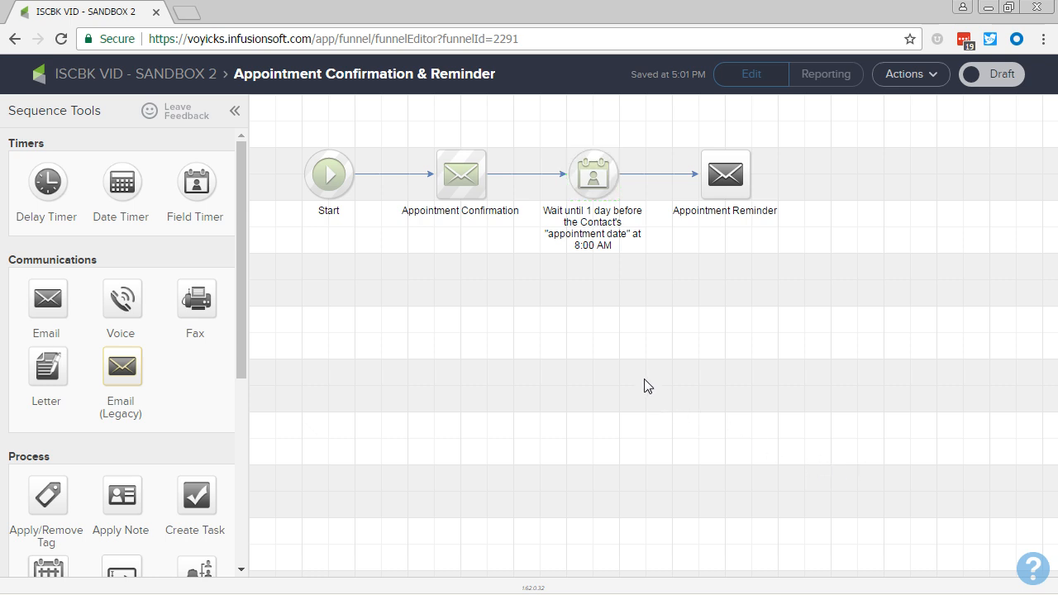
Copy the Appointment Confirmation email, place the copy below the Appointment Reminder email and rename it "Appointment Reminder".
right_click(455, 190)
click(494, 204)
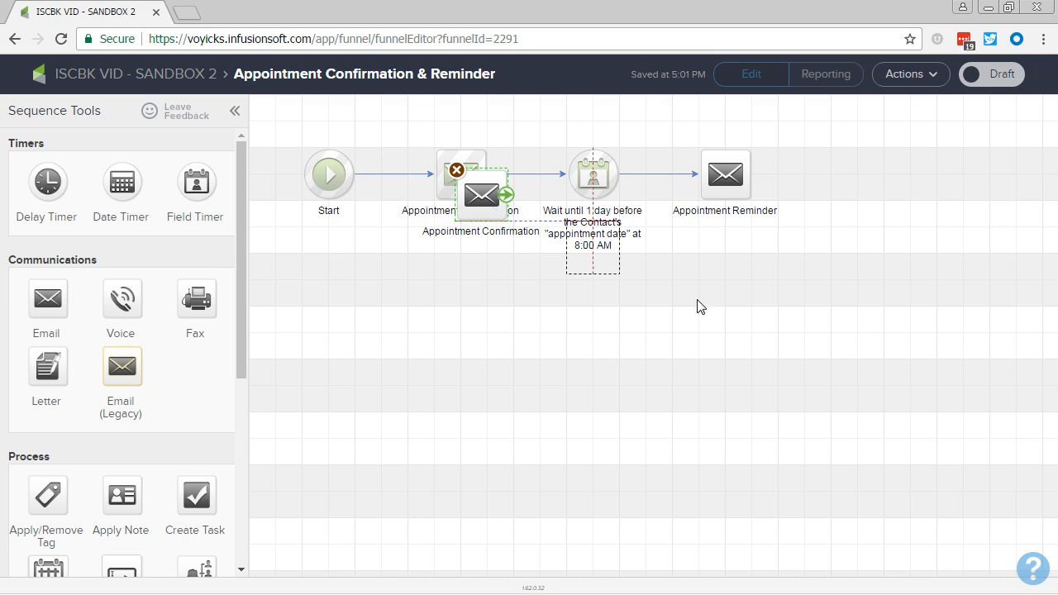
drag(701, 307, 753, 283)
double_click(746, 211)
key(ctrl+c)
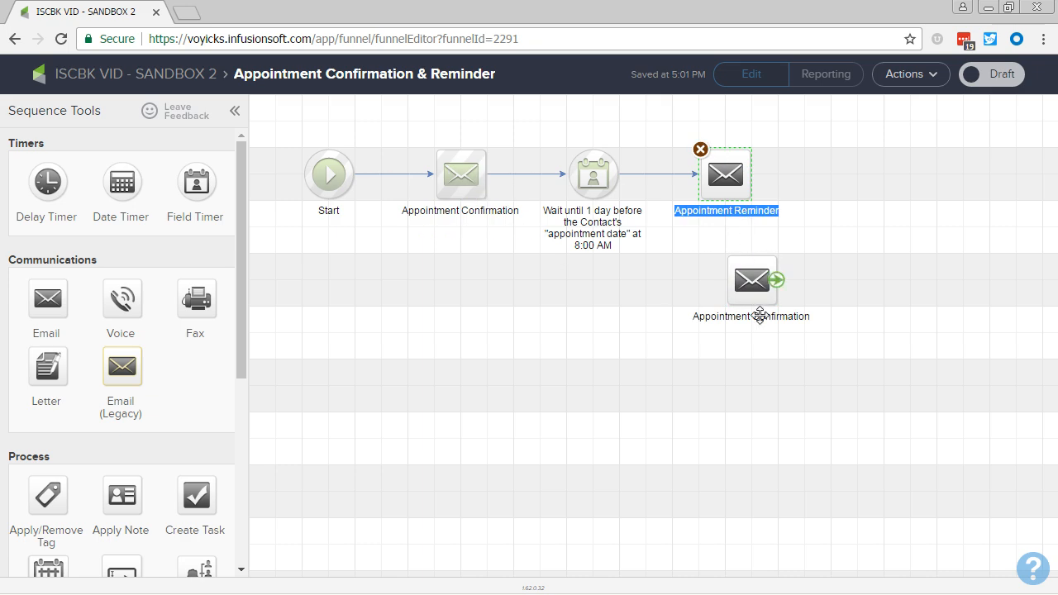
double_click(760, 316)
key(ctrl+v)
Replace the unconfigured Appointment Reminder email after the timer with the renamed copy and connect the timer to it.
click(728, 167)
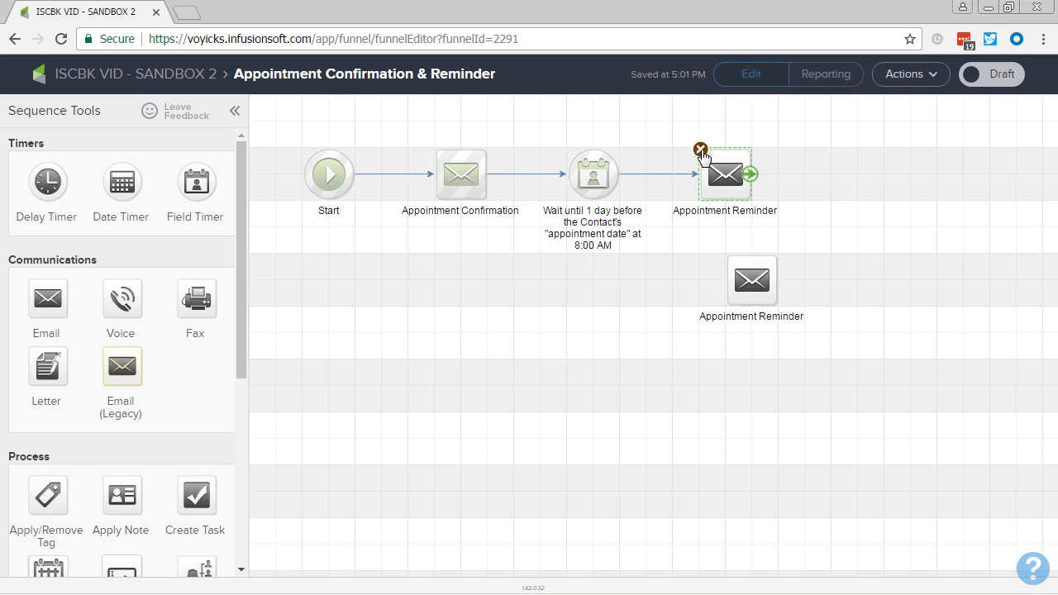
click(701, 152)
drag(752, 280, 725, 175)
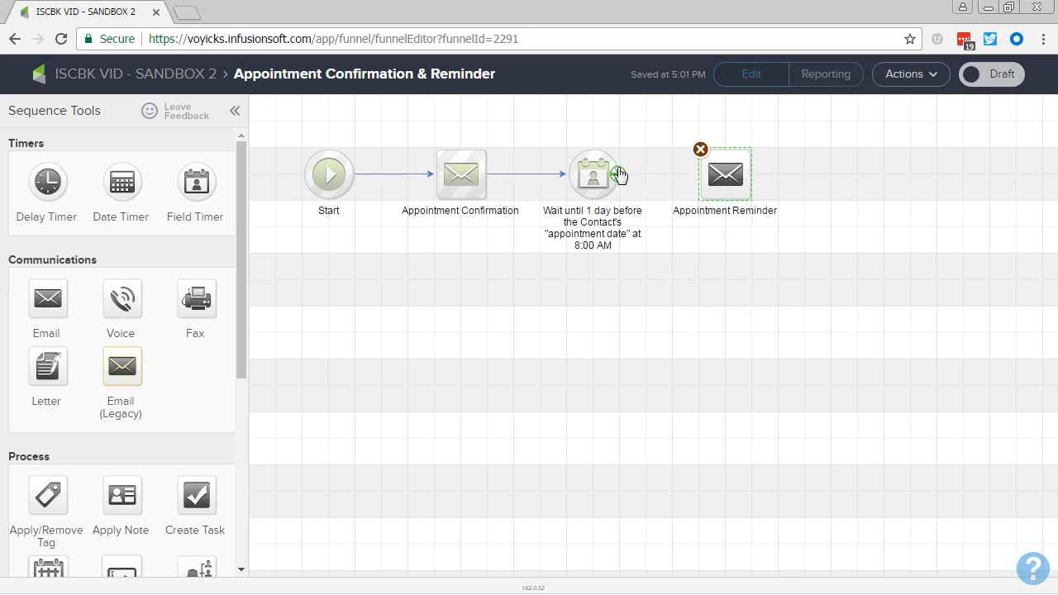
drag(620, 175, 724, 175)
In the copied Appointment Reminder email, change the subject to "Our appointment tomoorrow at ~Contact._AppointmentTime~".
double_click(724, 175)
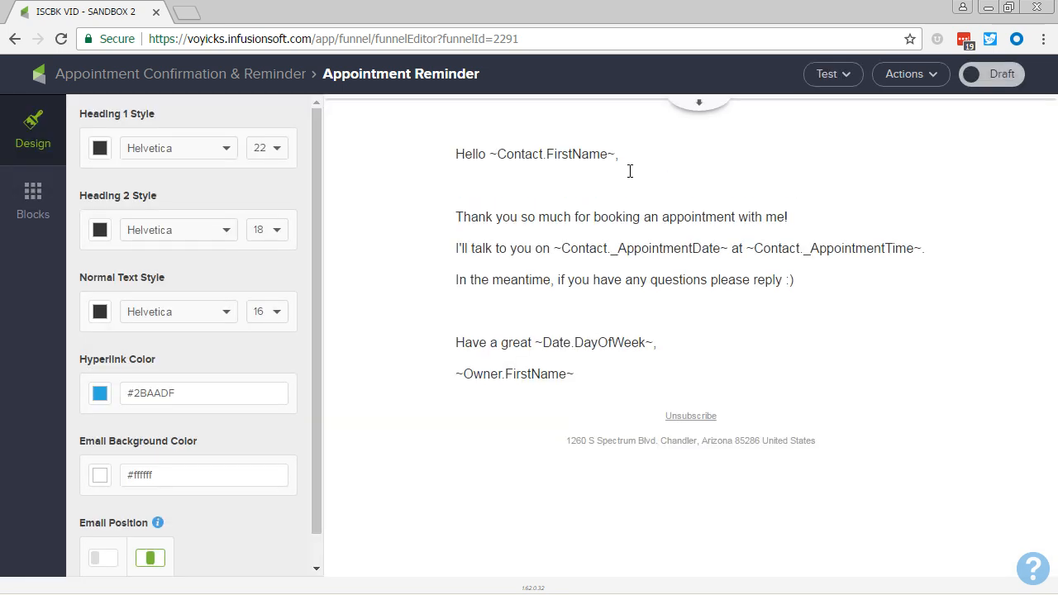
click(705, 108)
click(833, 180)
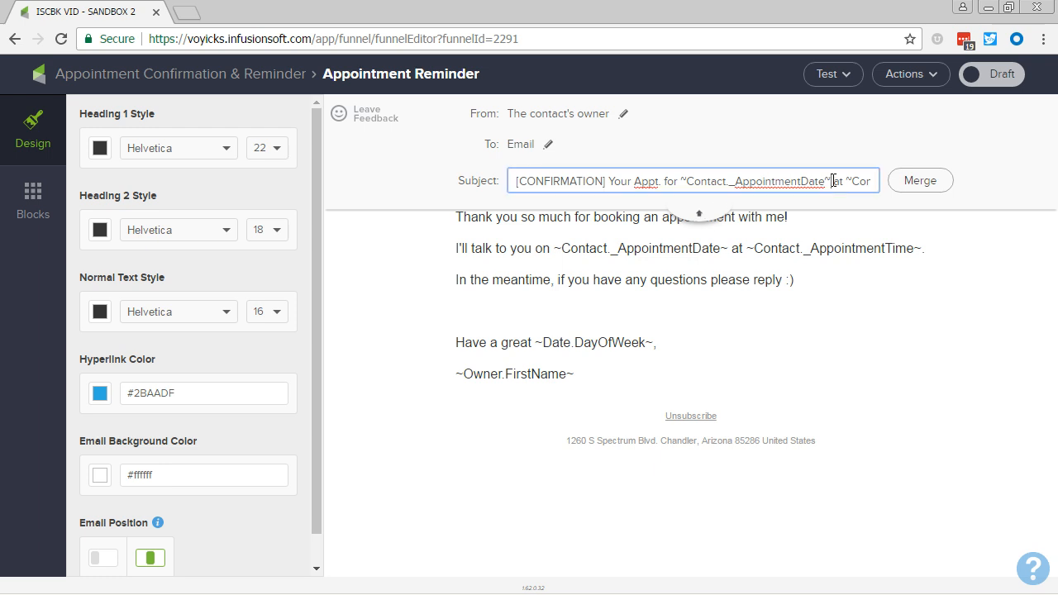
key(shift+Home)
text(Our app)
text(ointment tomoorro)
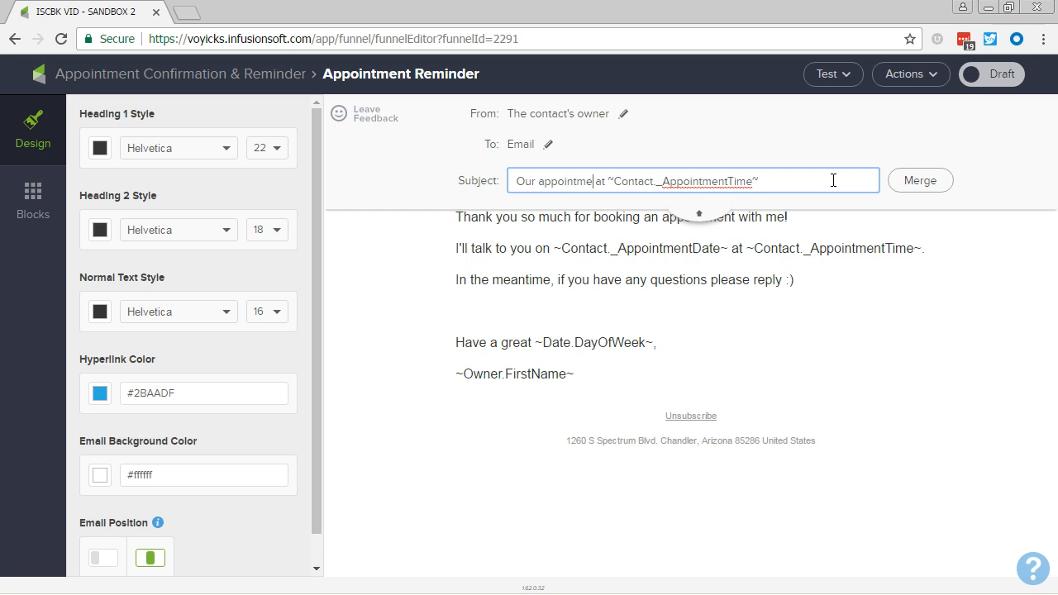
text(w)
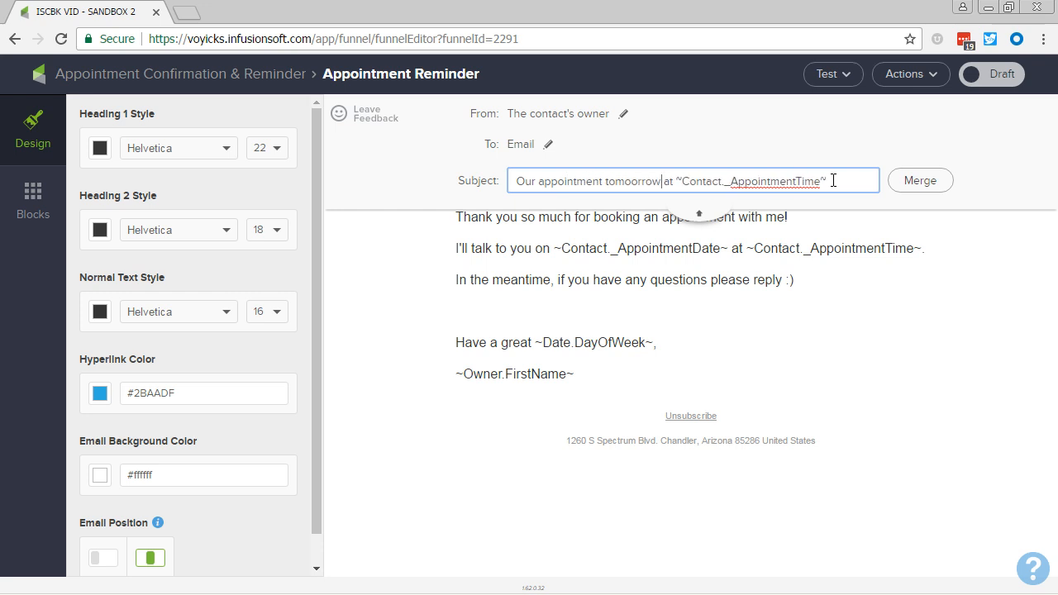
click(699, 214)
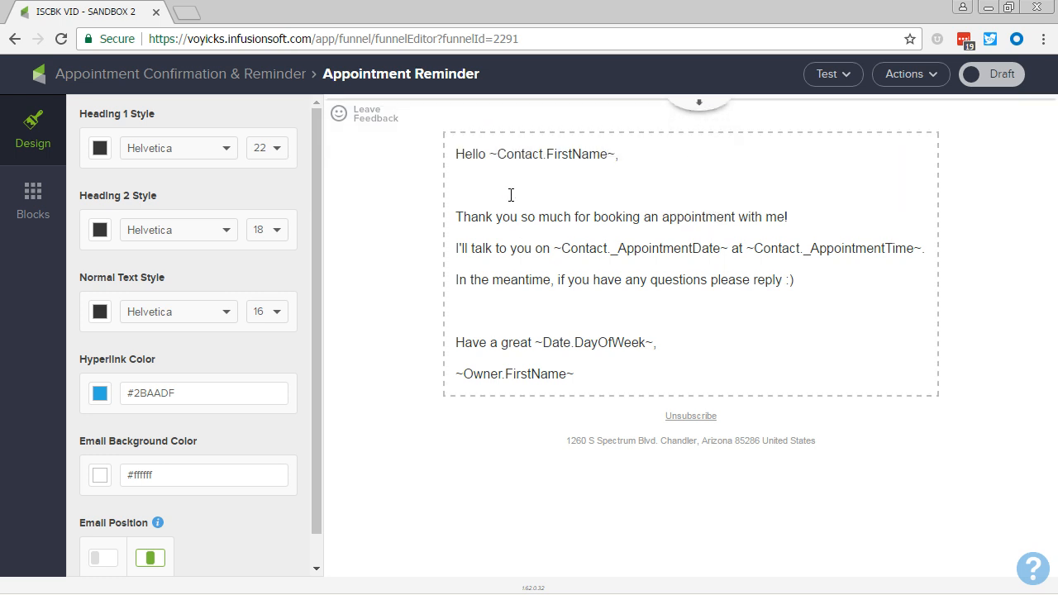
Change the email's greeting to "Good morning" and its opening line to "Thanks again for booking an appointment with me!".
double_click(486, 156)
text(Good morning)
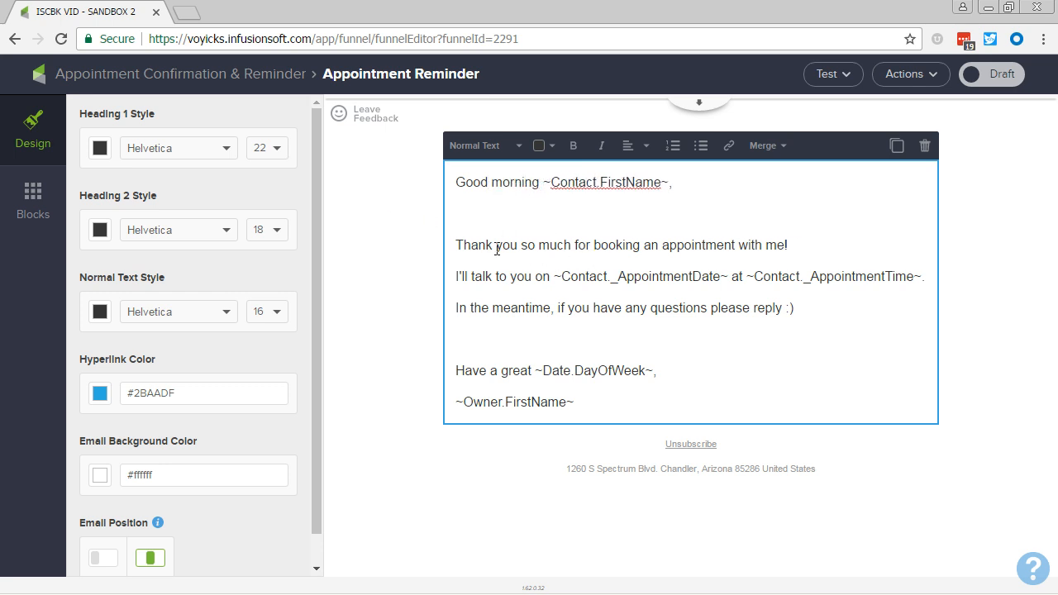
drag(497, 249, 580, 255)
key(BackSpace)
key(BackSpace)
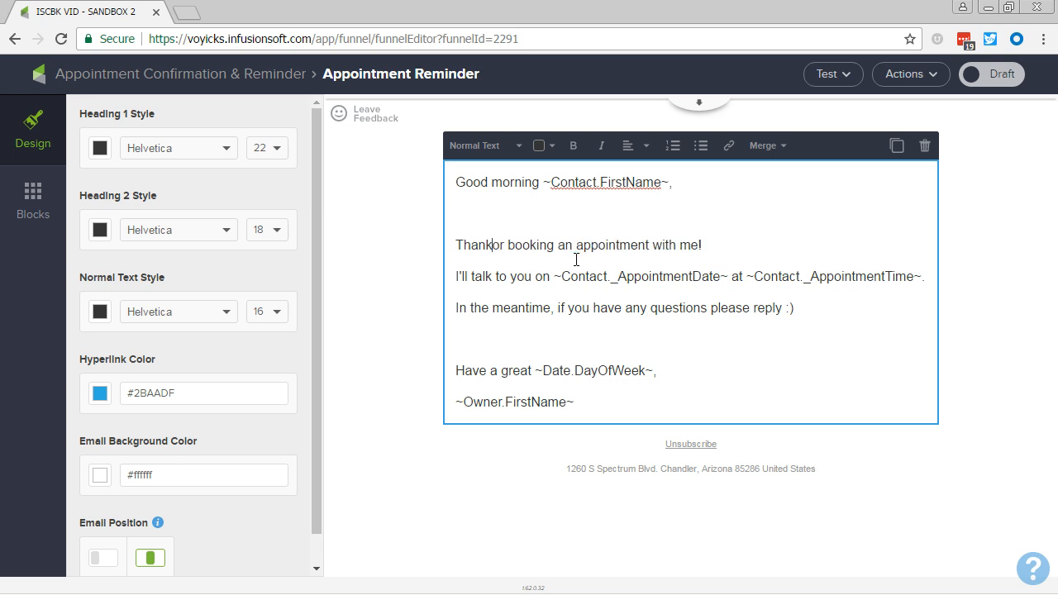
text(s again f)
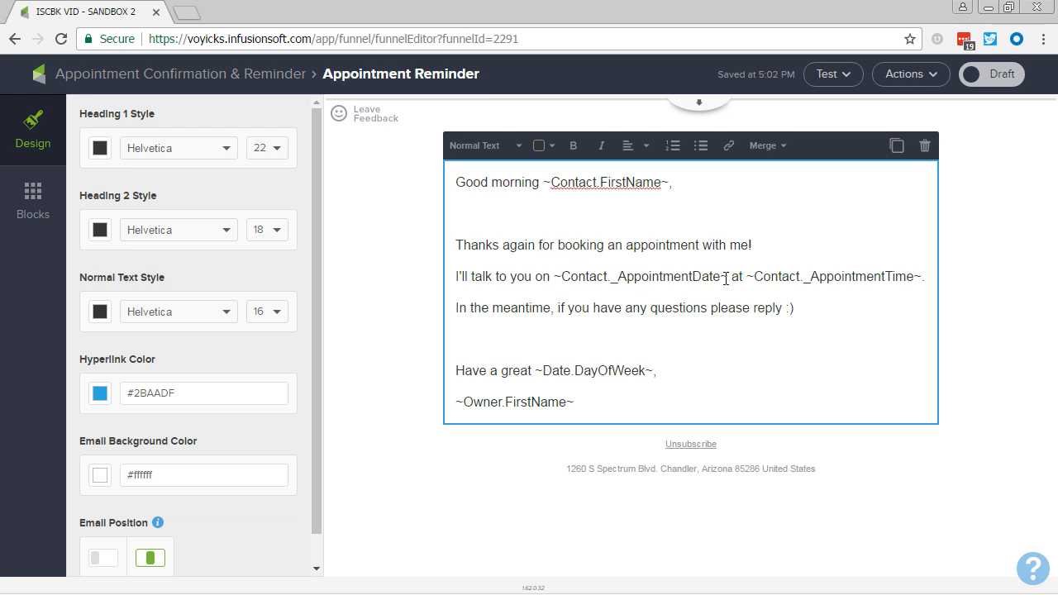
Reword the appointment line to "I'm excited to talk to you tomorrow at", keeping the appointment time merge field.
key(shift+Home)
text(I'm exc)
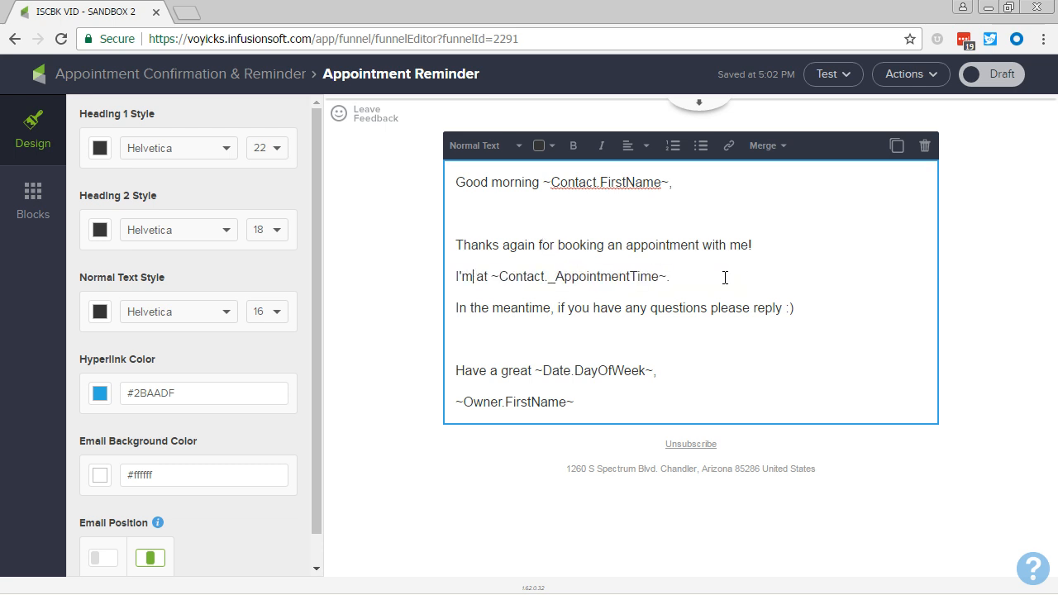
text(ited to talk to you )
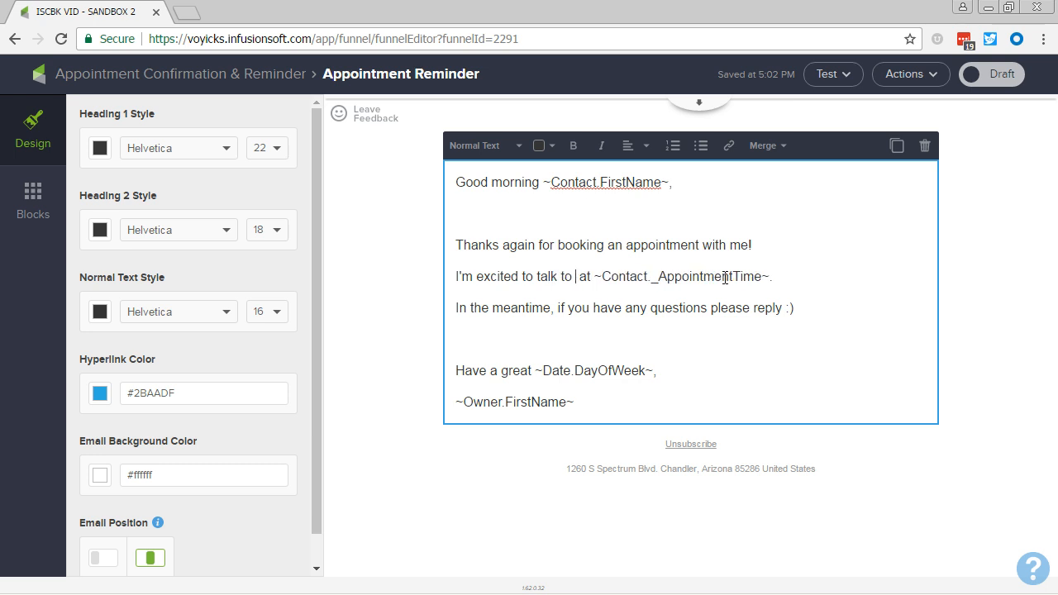
text(tomorrow)
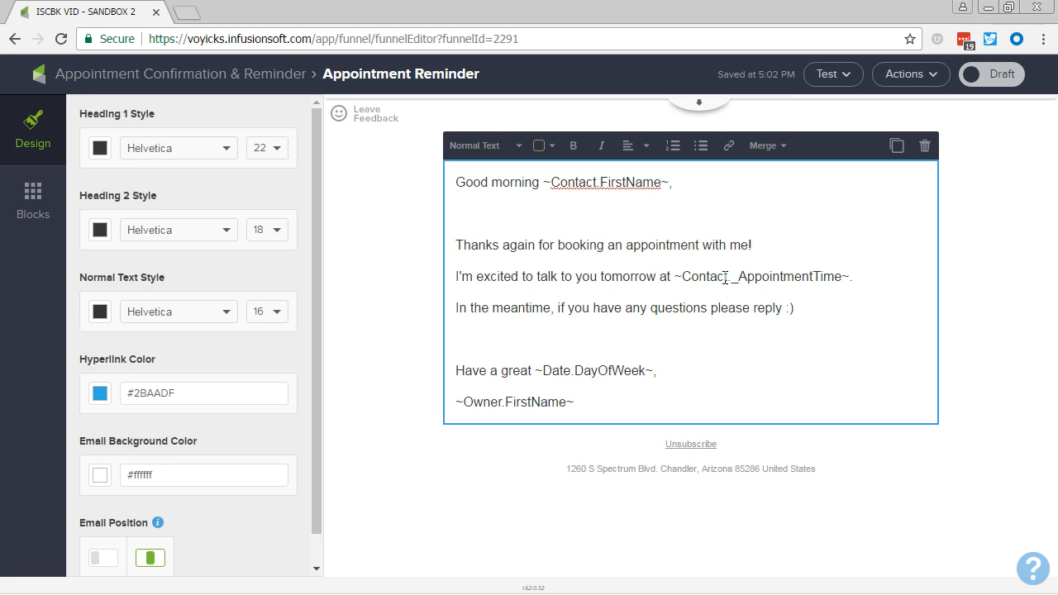
Replace the closing line above the owner's first name with "See you tomorrow,".
click(654, 371)
key(shift+Home)
text(S)
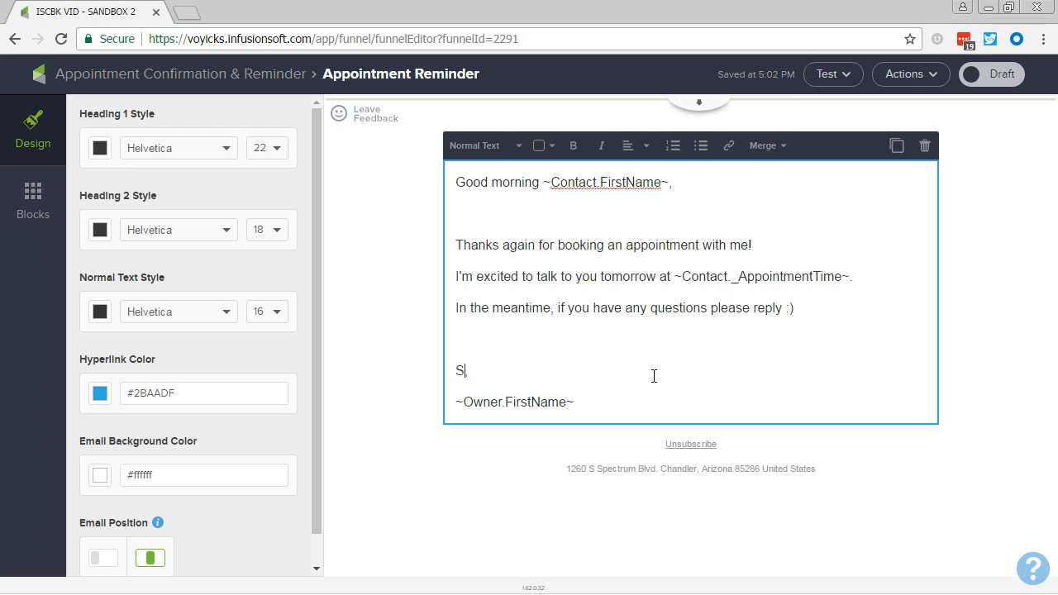
text(ee you tomorrow,)
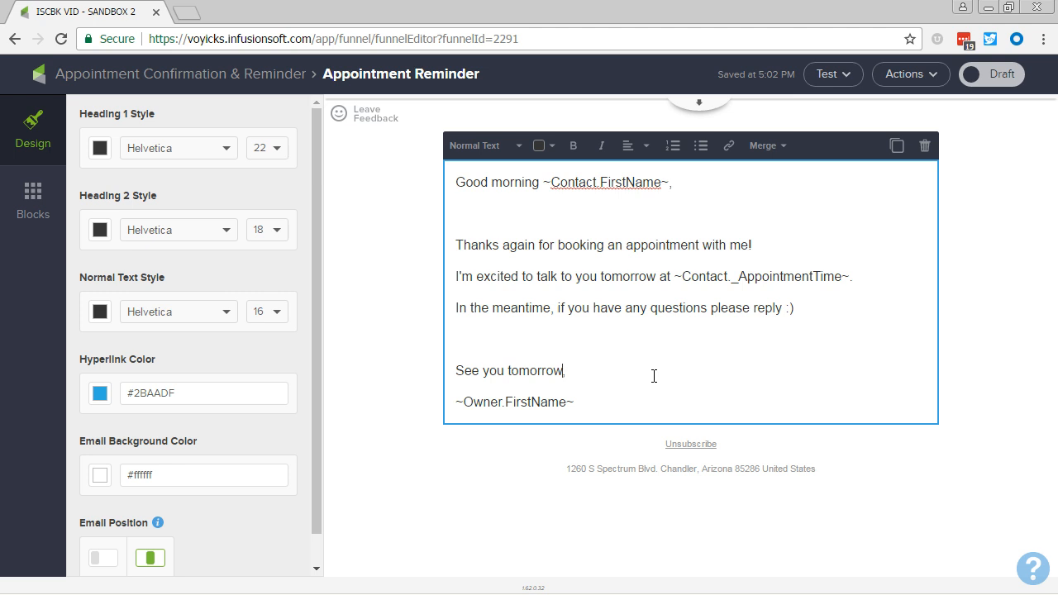
Mark the Appointment Reminder email and its parent sequence as Ready, and return to the ISCBK VID - SANDBOX 2 campaign.
click(982, 76)
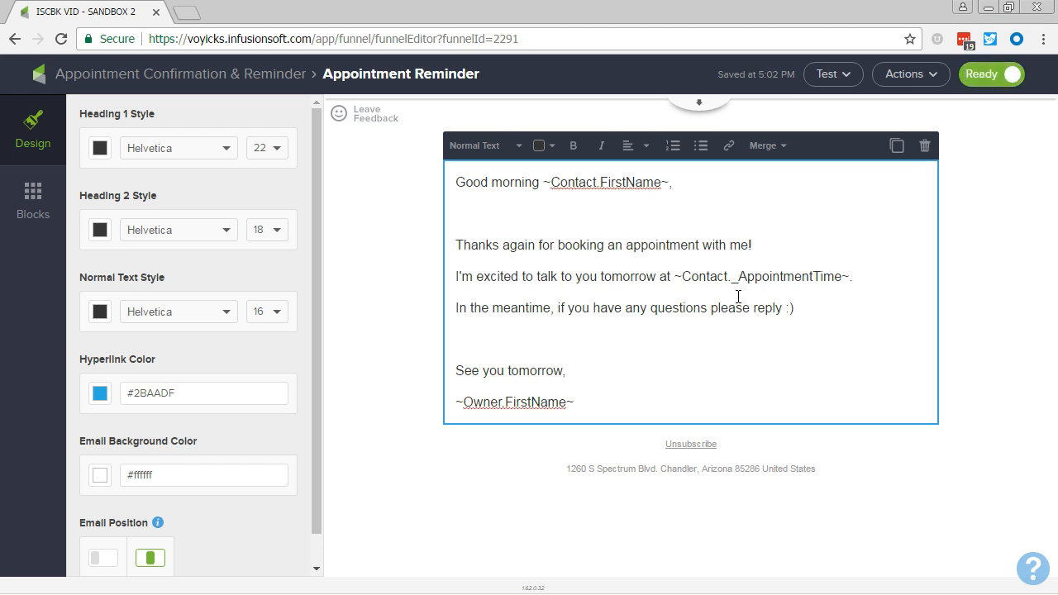
click(199, 76)
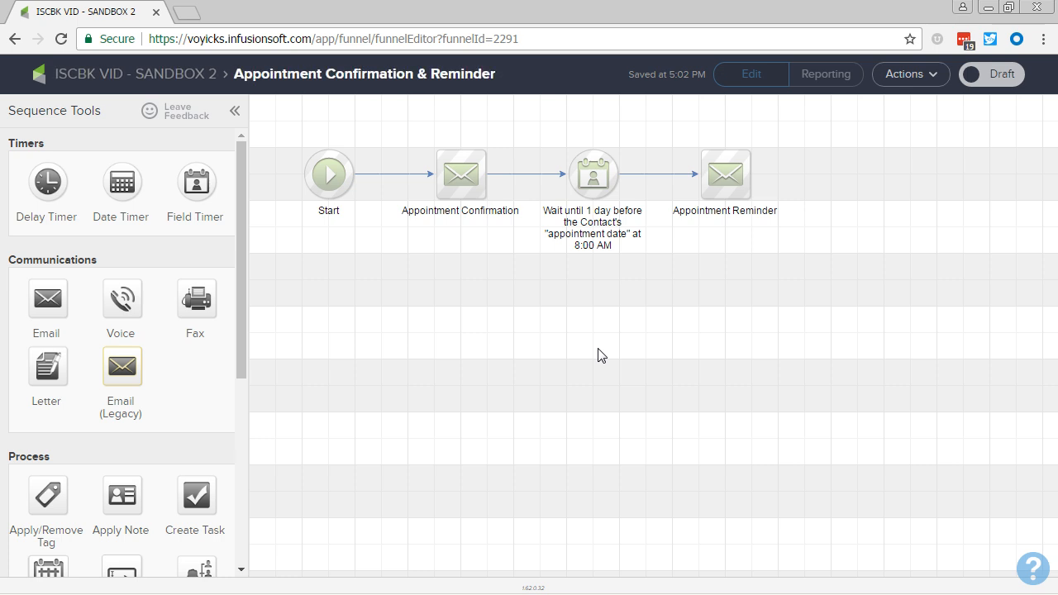
click(997, 76)
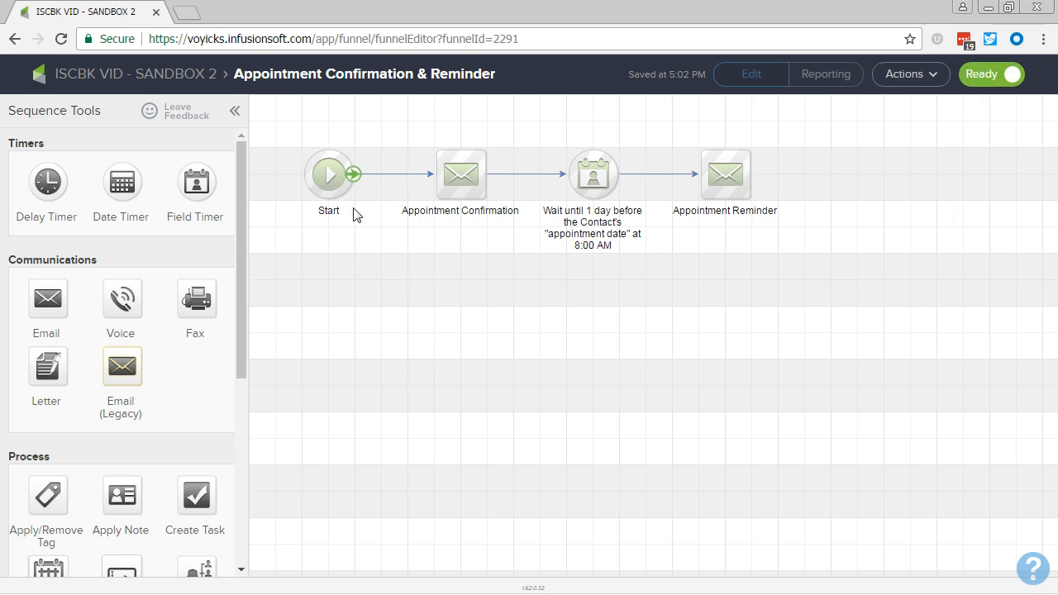
click(177, 74)
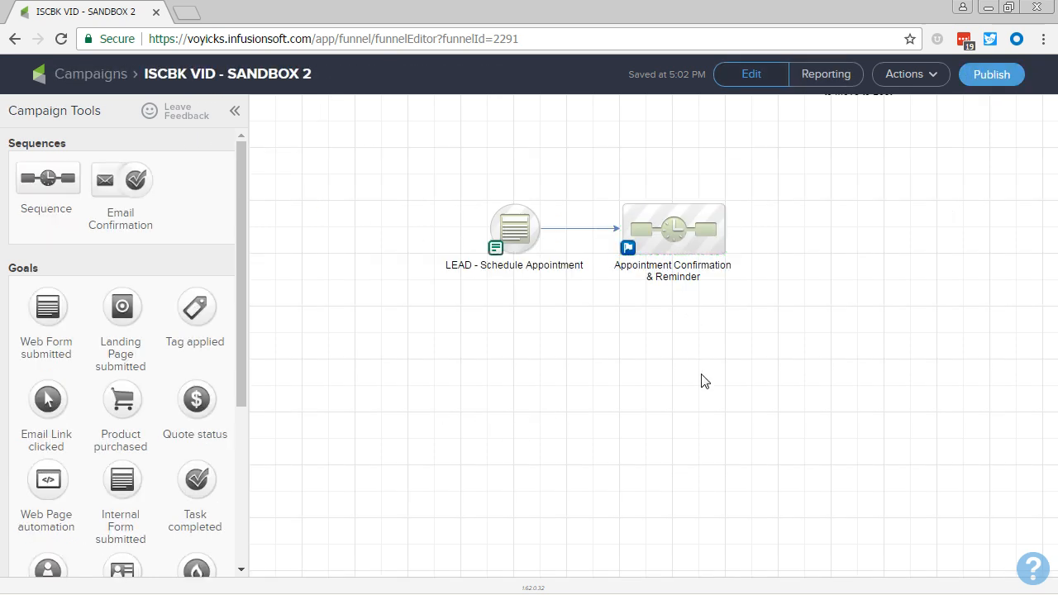
click(517, 244)
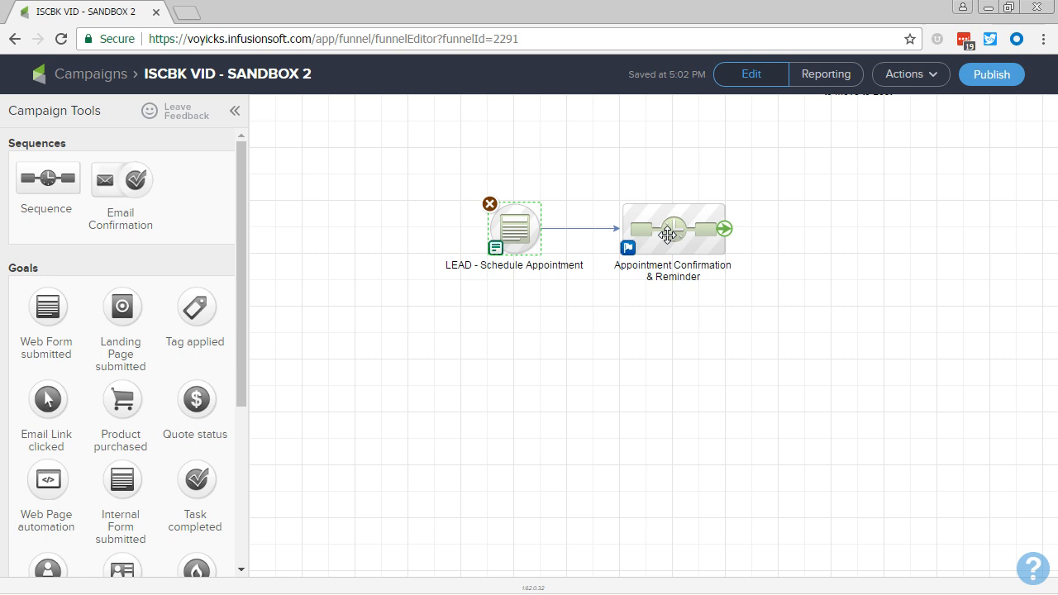
click(678, 369)
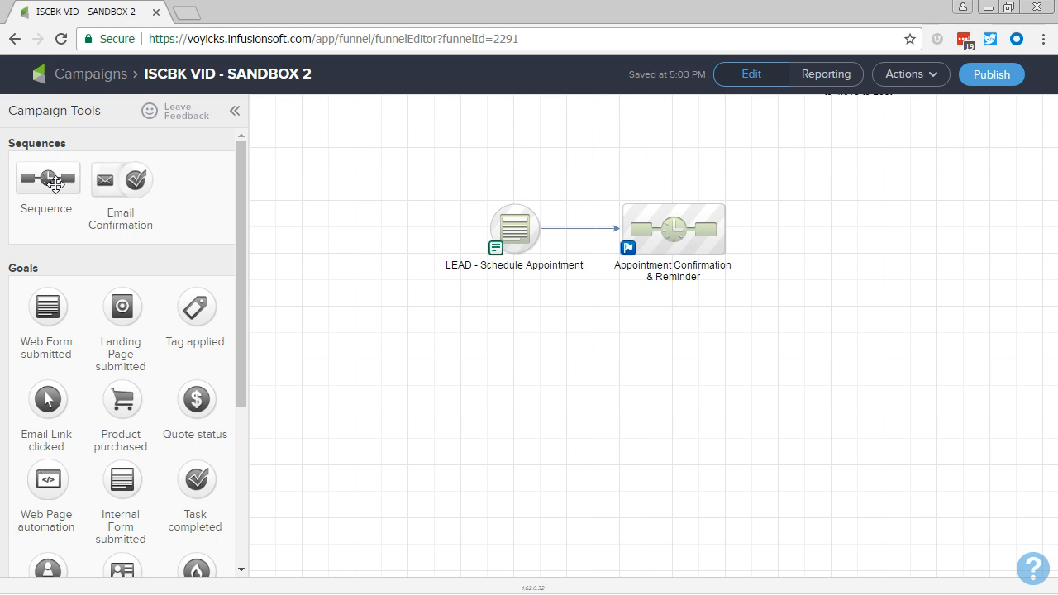
Add an Email Link clicked goal connected after the Appointment Confirmation & Reminder sequence and name it "Download Pre-Appt. Worksheet".
drag(31, 399, 832, 230)
drag(725, 229, 824, 265)
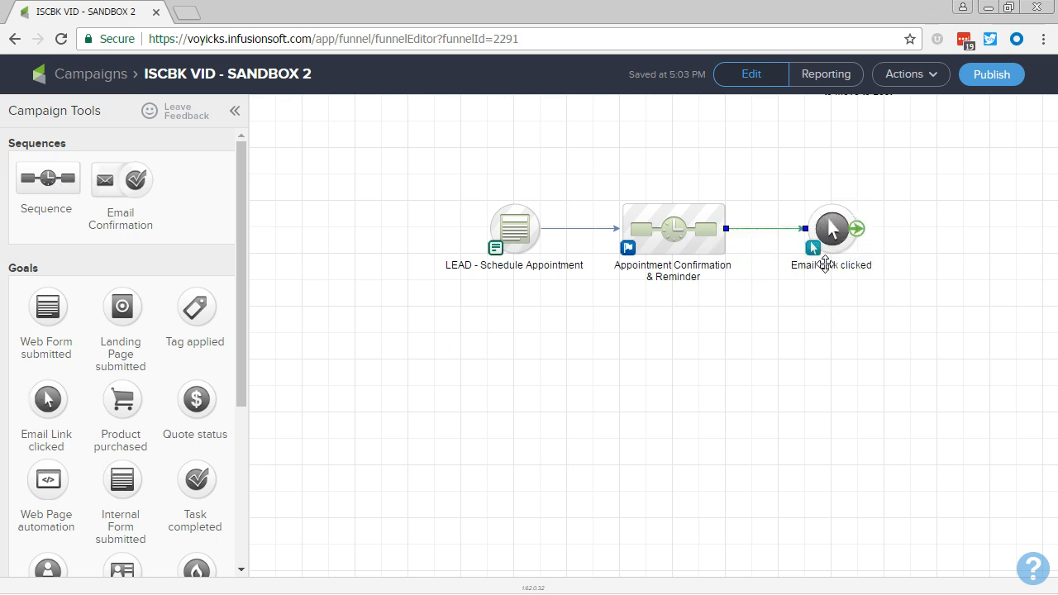
click(824, 265)
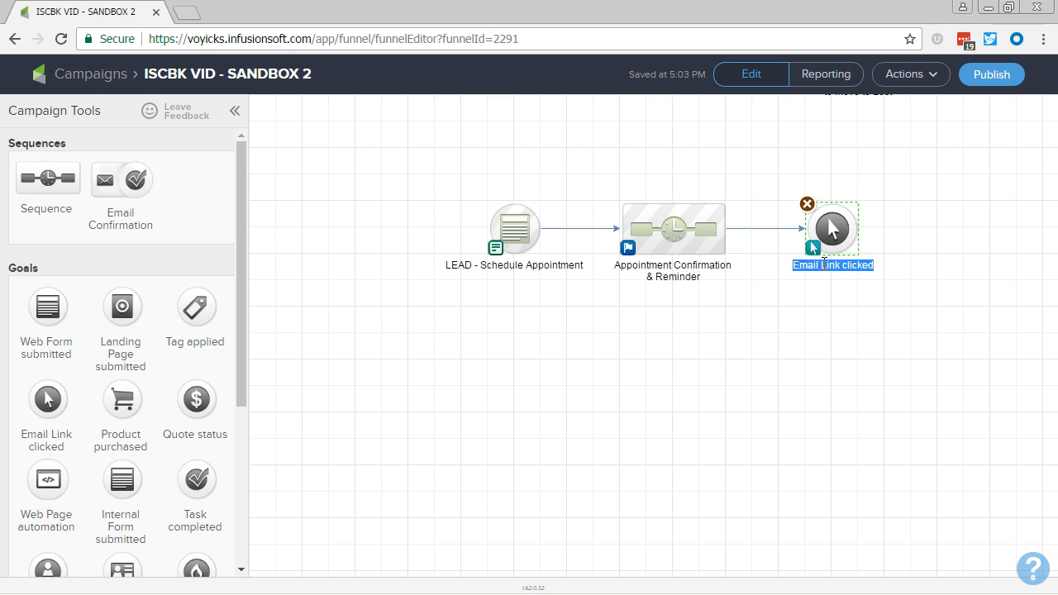
text(Download)
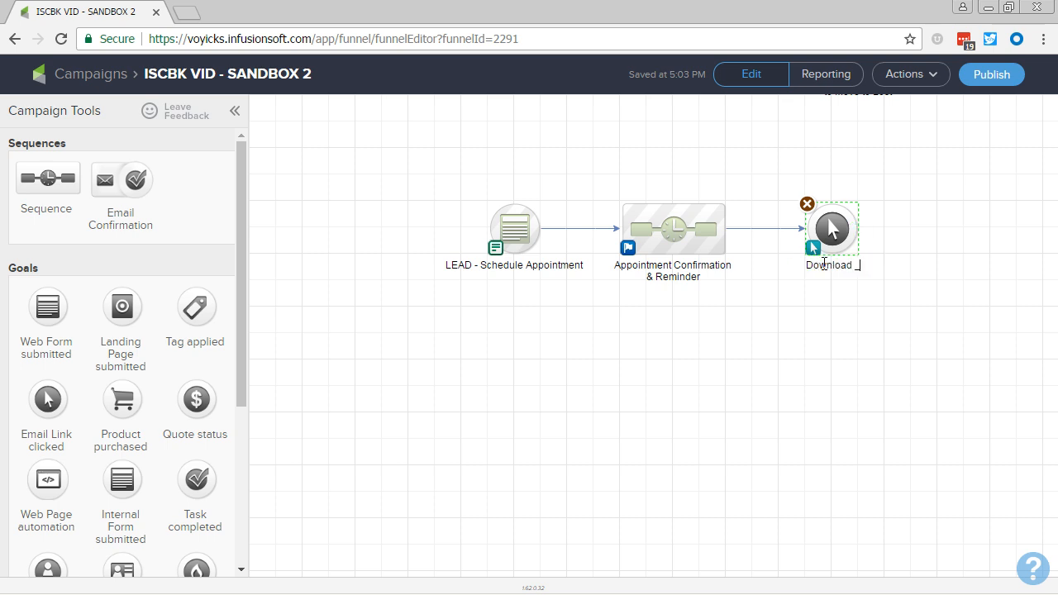
text( Pre-Appt. Worksheet)
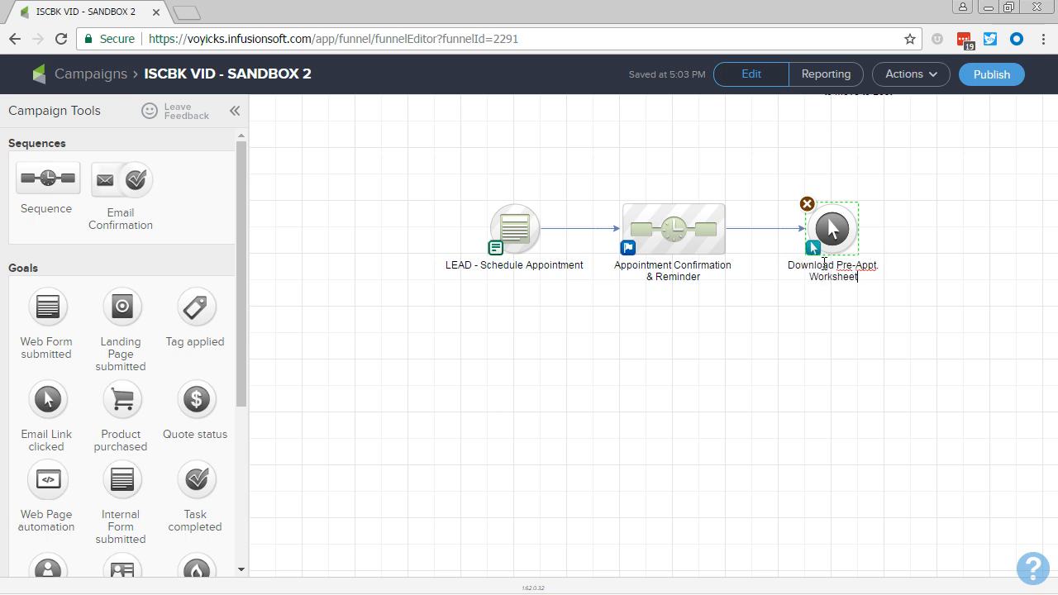
Move the Download Pre-Appt. Worksheet goal closer to its sequence, and add a sequence after it named "What'd You Think? & Reminder".
click(802, 335)
drag(831, 229, 804, 230)
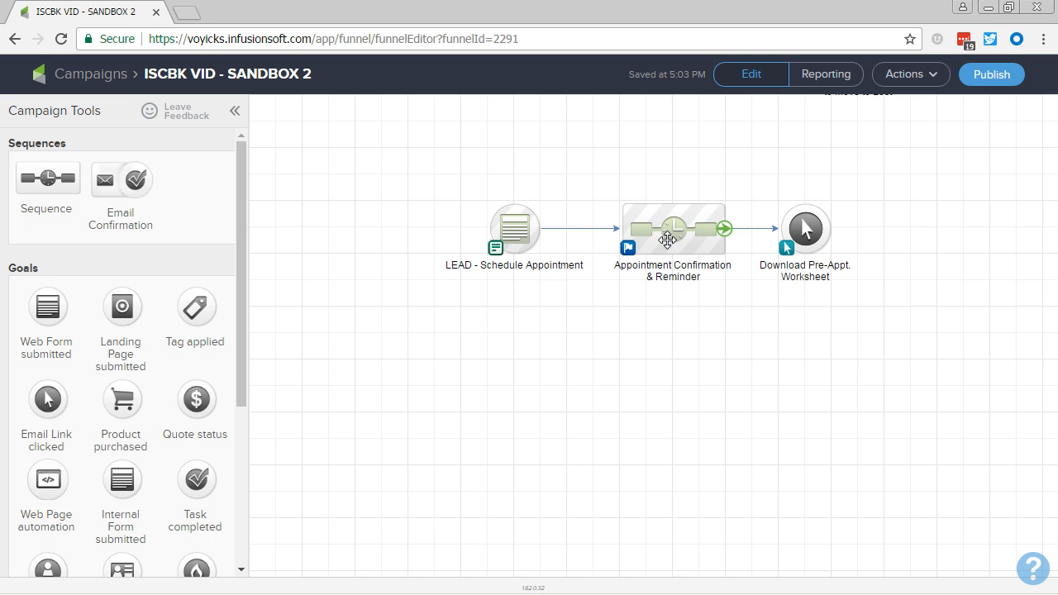
drag(47, 176, 894, 227)
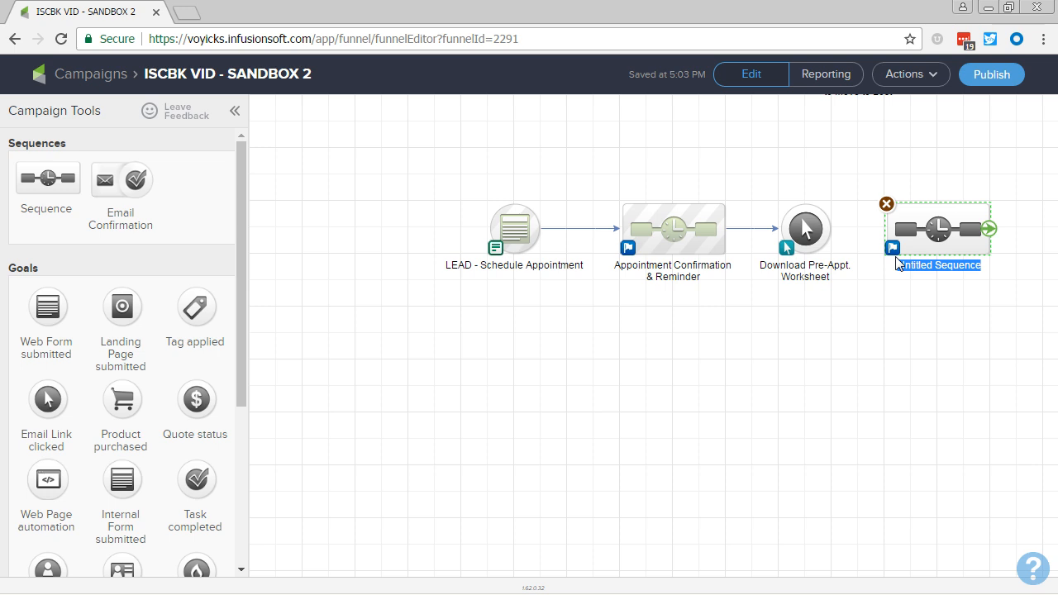
text(What'd You)
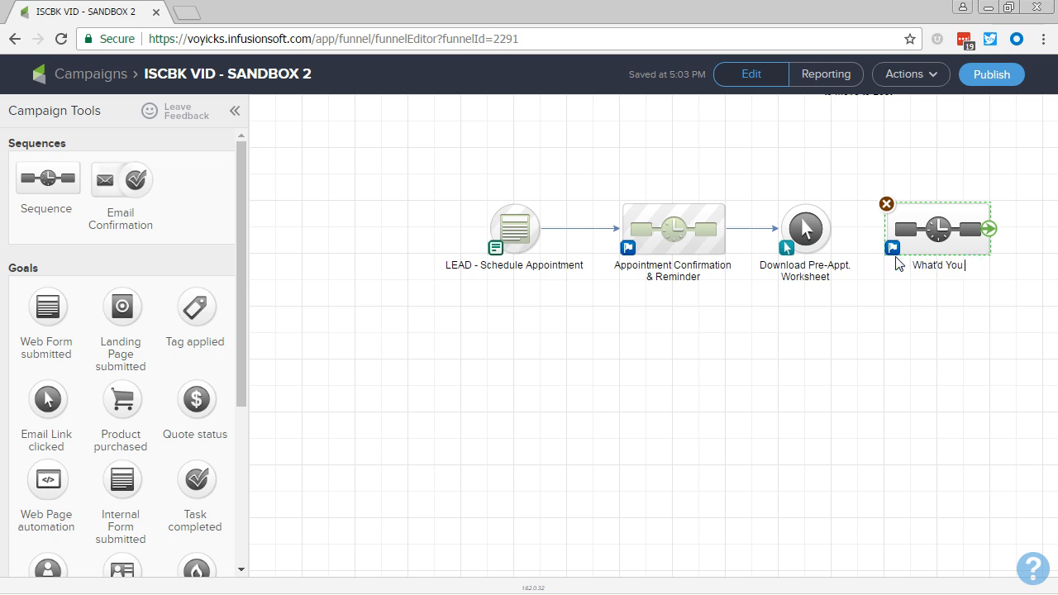
text( Think? & Reminder)
click(898, 319)
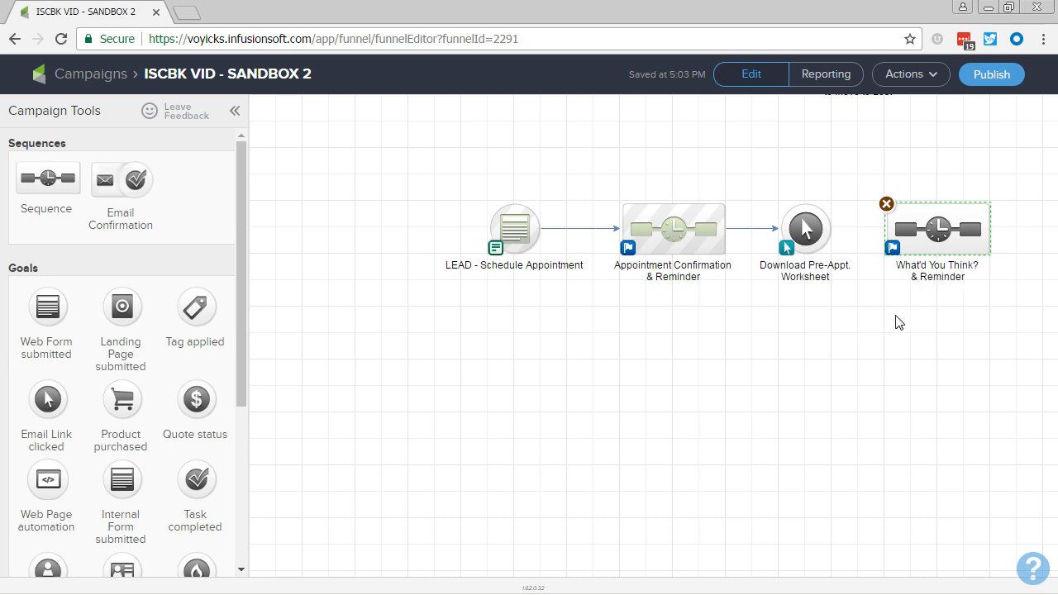
drag(666, 236, 929, 340)
Sign back in with the saved account e-mail and password, and reopen the recent ISCBK VID - SANDBOX 2 campaign.
click(531, 360)
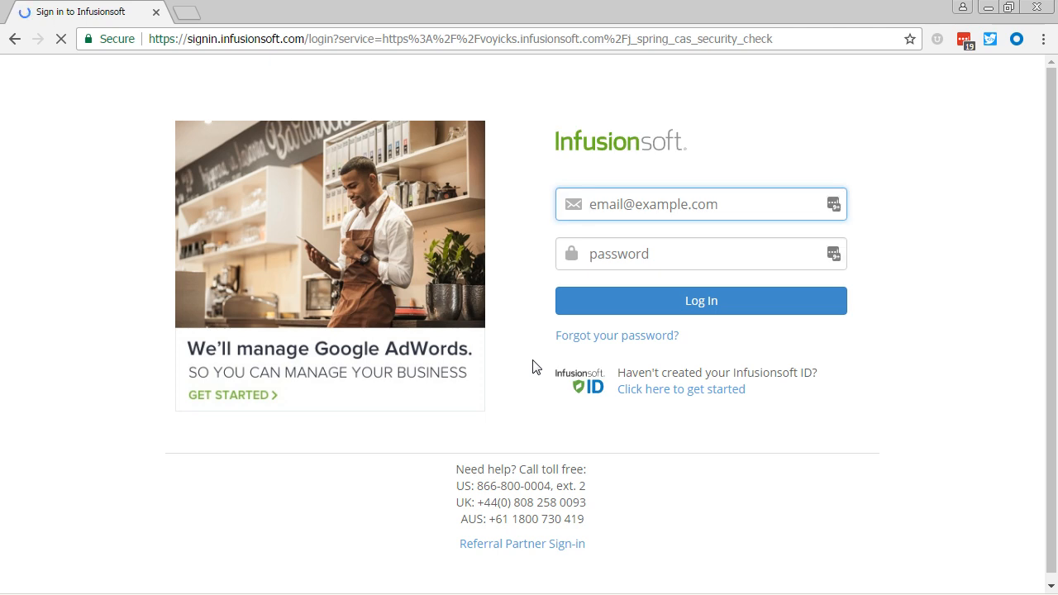
click(836, 212)
click(835, 205)
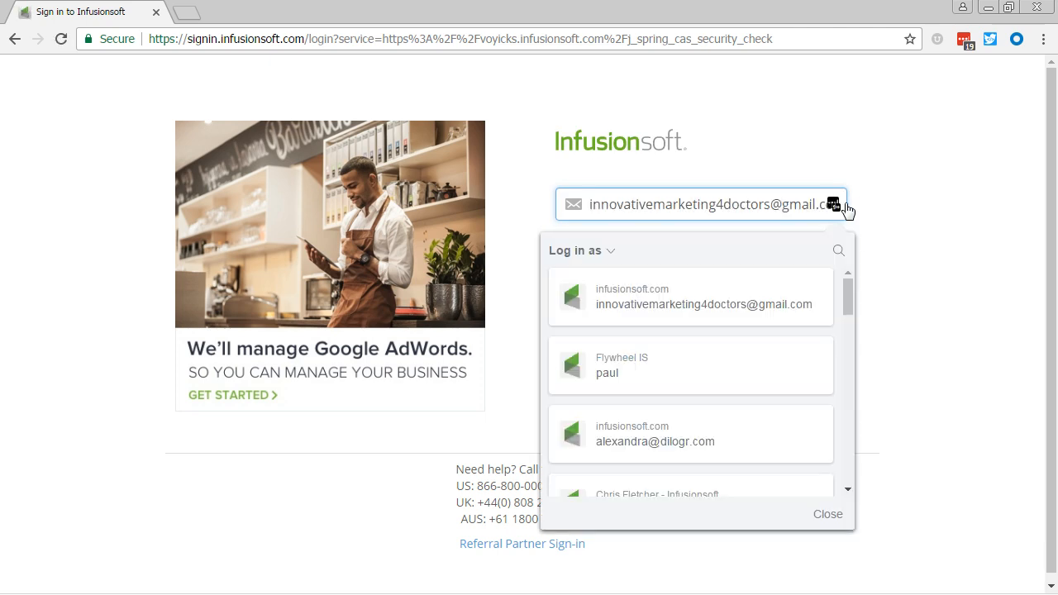
scroll(661, 350, down, 3)
scroll(655, 359, down, 2)
click(628, 442)
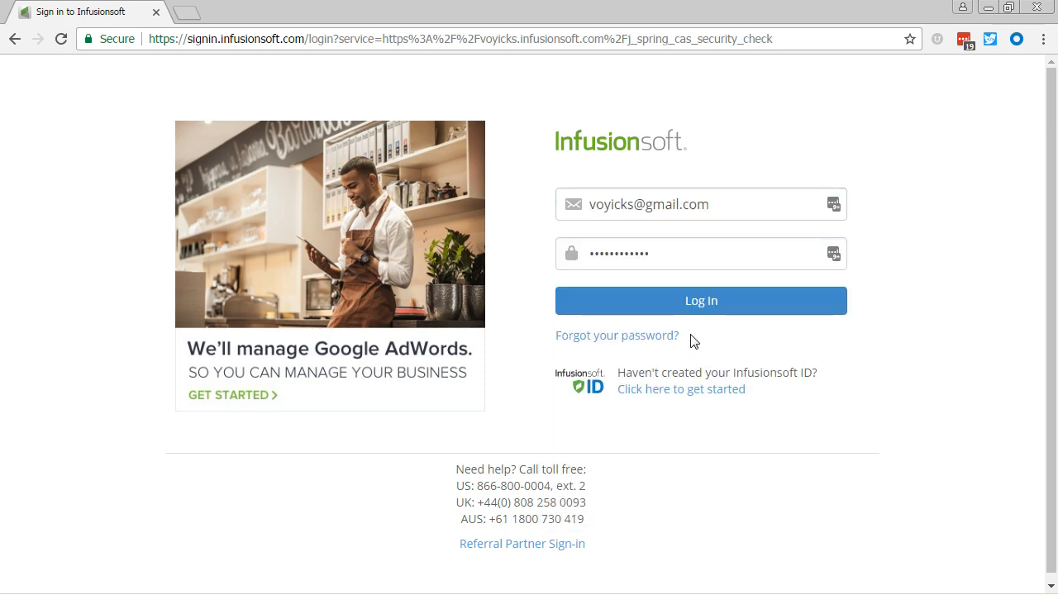
click(701, 306)
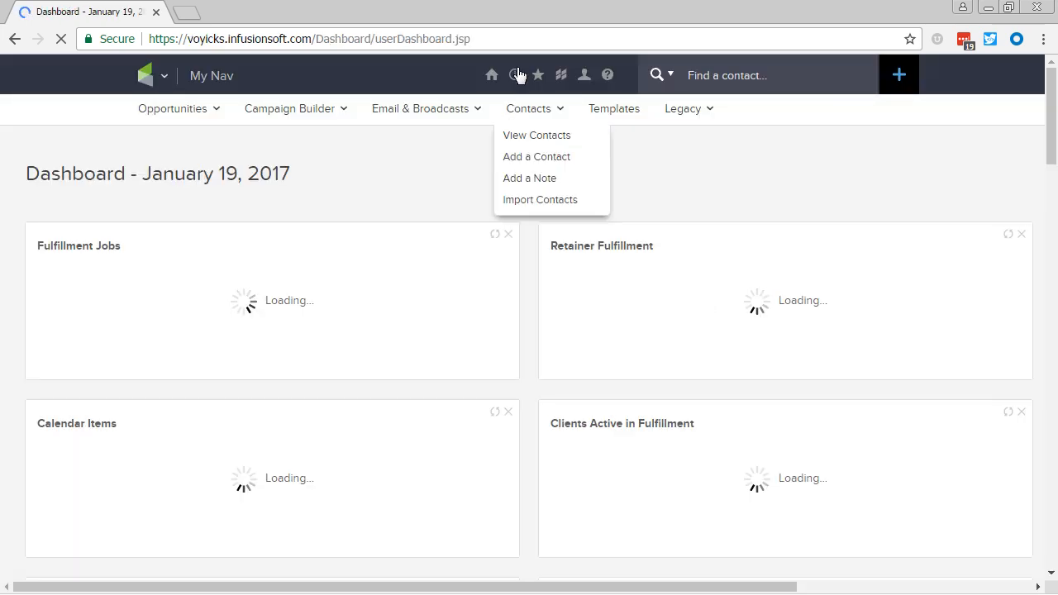
mouse_move(519, 76)
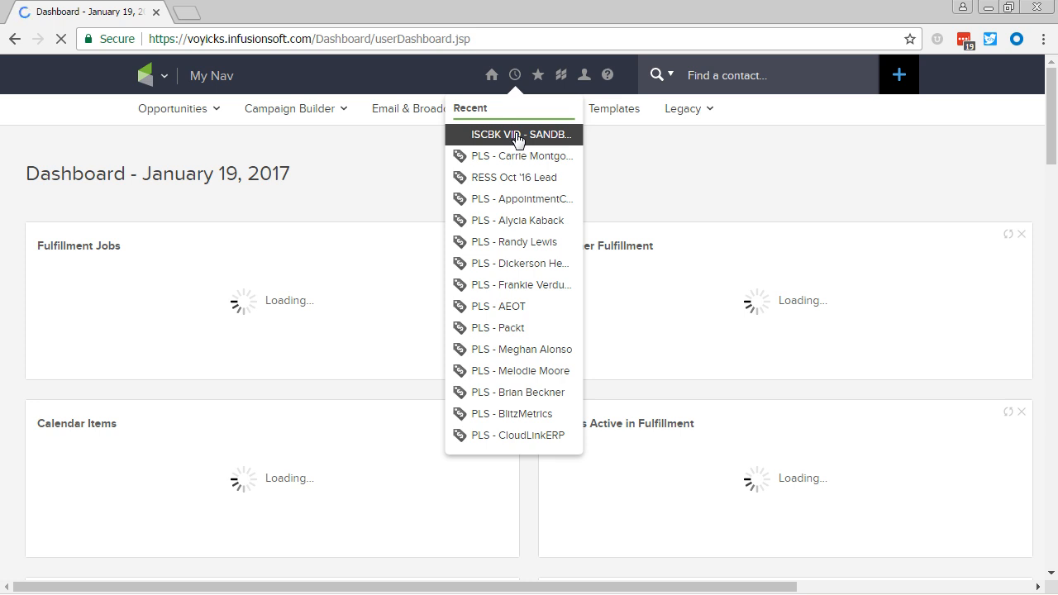
click(518, 137)
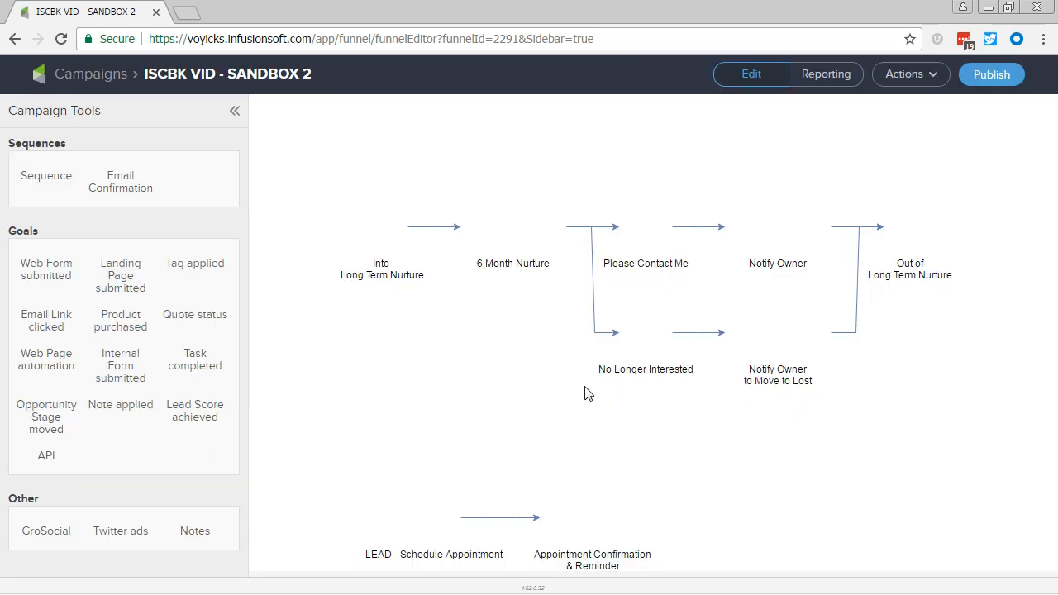
Add an Email Link clicked goal named "Download Pre-Appt. Worksheet" and connect the Appointment Confirmation & Reminder sequence to it.
drag(666, 454, 713, 156)
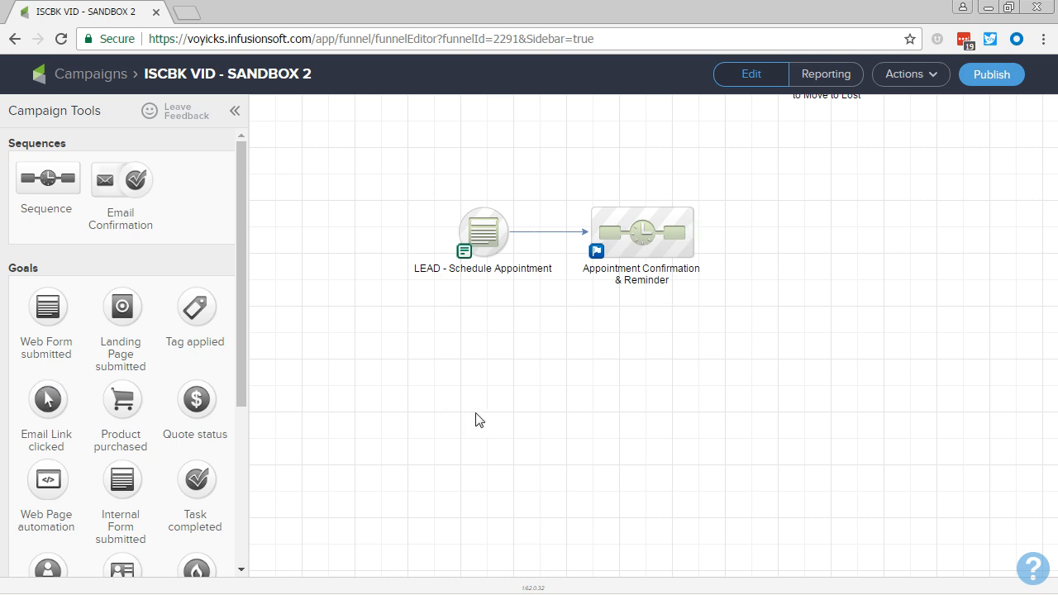
drag(474, 420, 477, 411)
drag(68, 396, 777, 223)
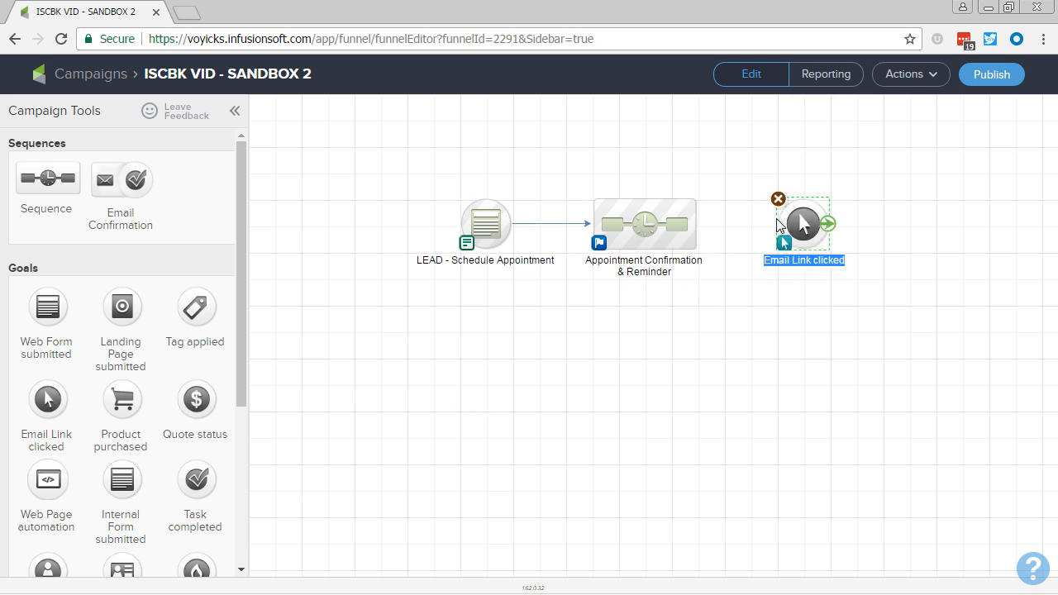
text(Download Pre-)
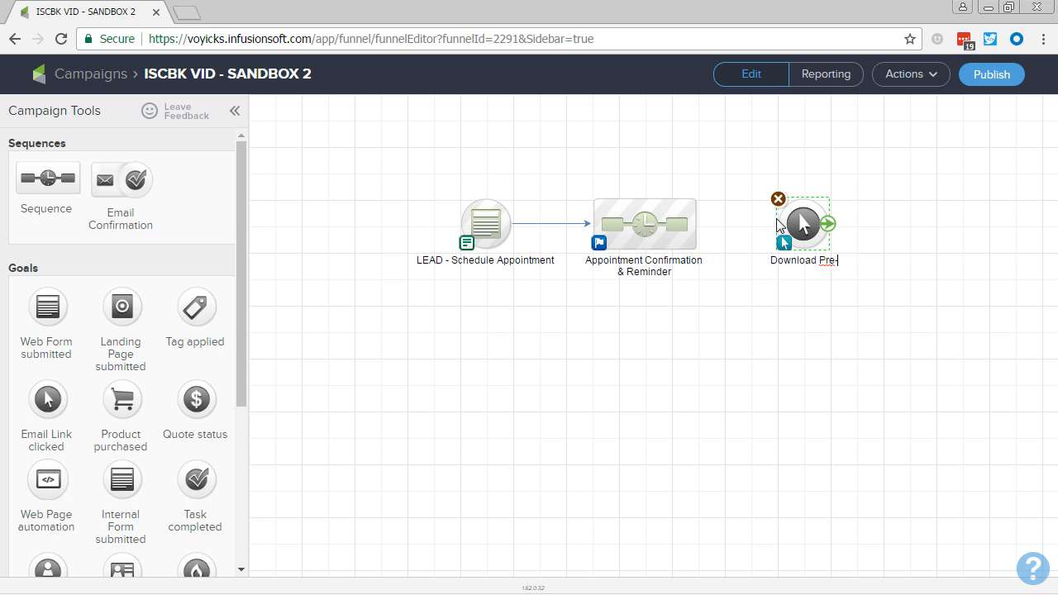
text(Appt. Worksh)
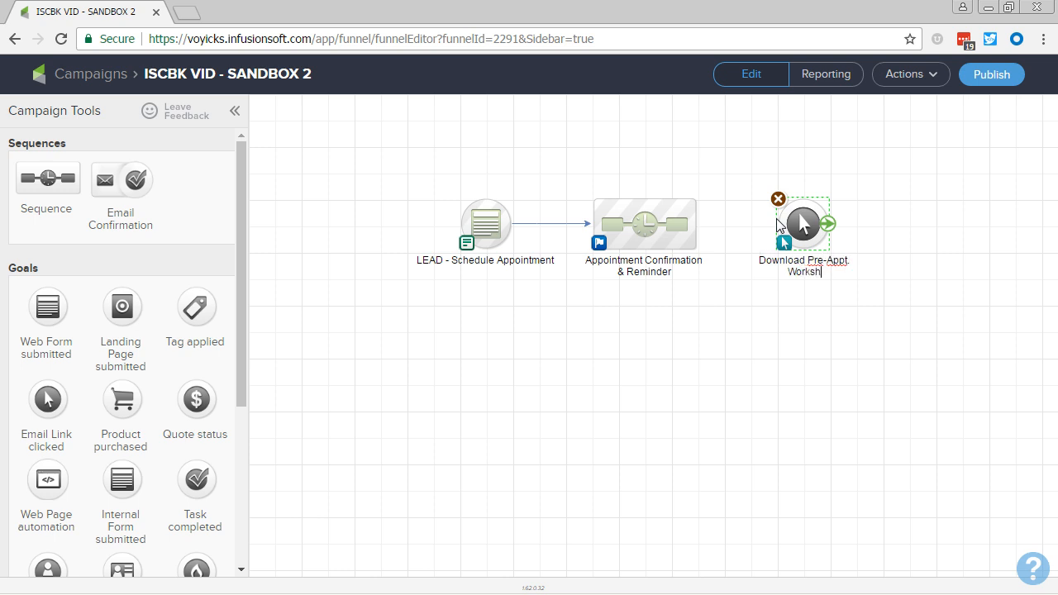
text(eet)
click(744, 321)
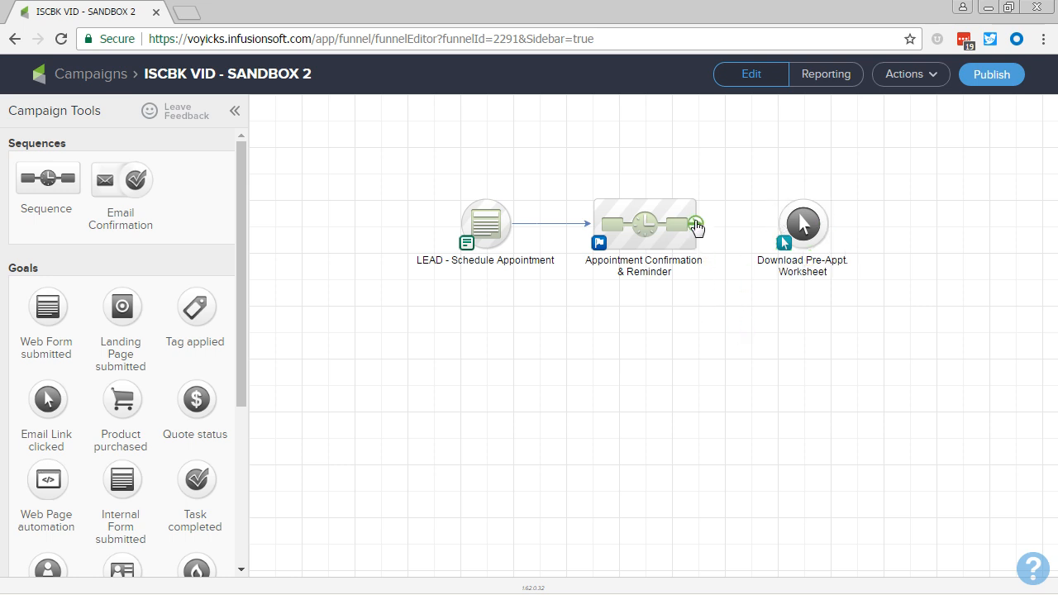
drag(696, 224, 777, 224)
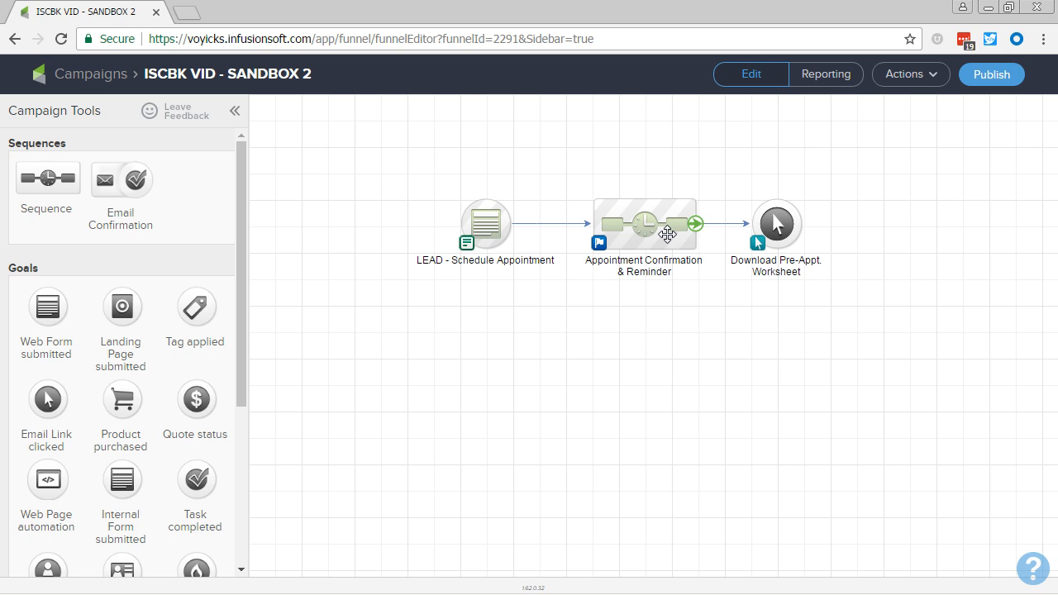
Duplicate the Appointment Confirmation & Reminder sequence, place the copy after the Download Pre-Appt. Worksheet goal, and connect the goal to it.
right_click(667, 234)
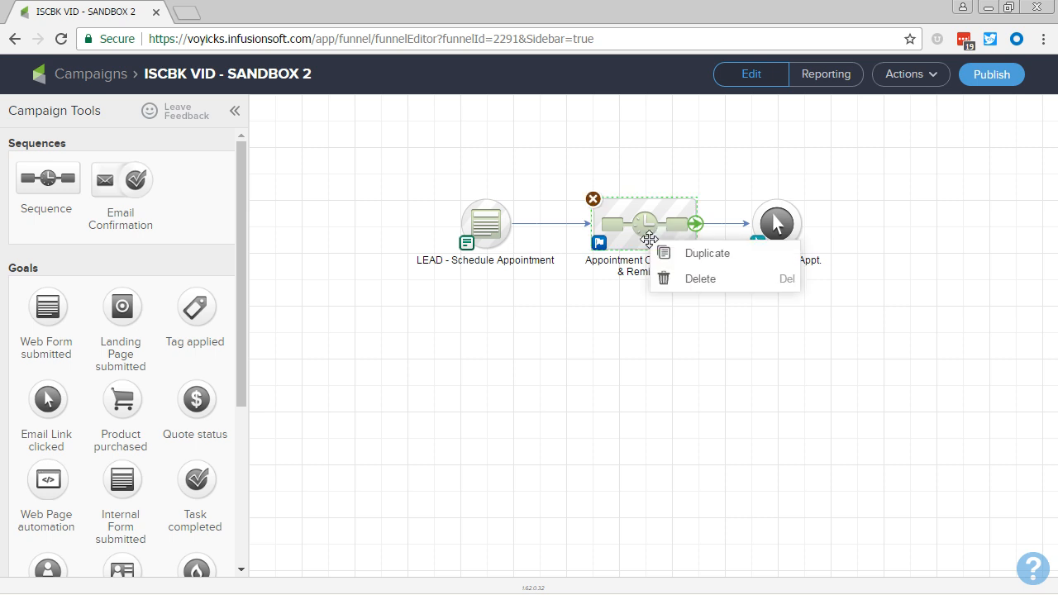
click(704, 252)
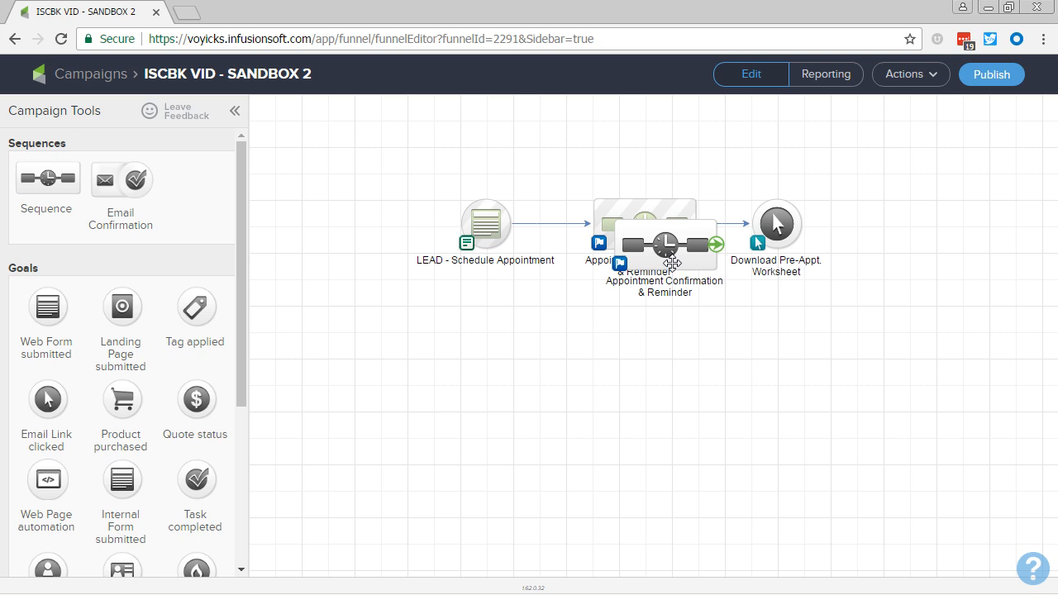
drag(668, 241, 943, 245)
drag(808, 231, 933, 240)
Rename the duplicated sequence "What'd You Think? & Reminder", with "& Reminder" on a second line.
double_click(930, 265)
text(What'd)
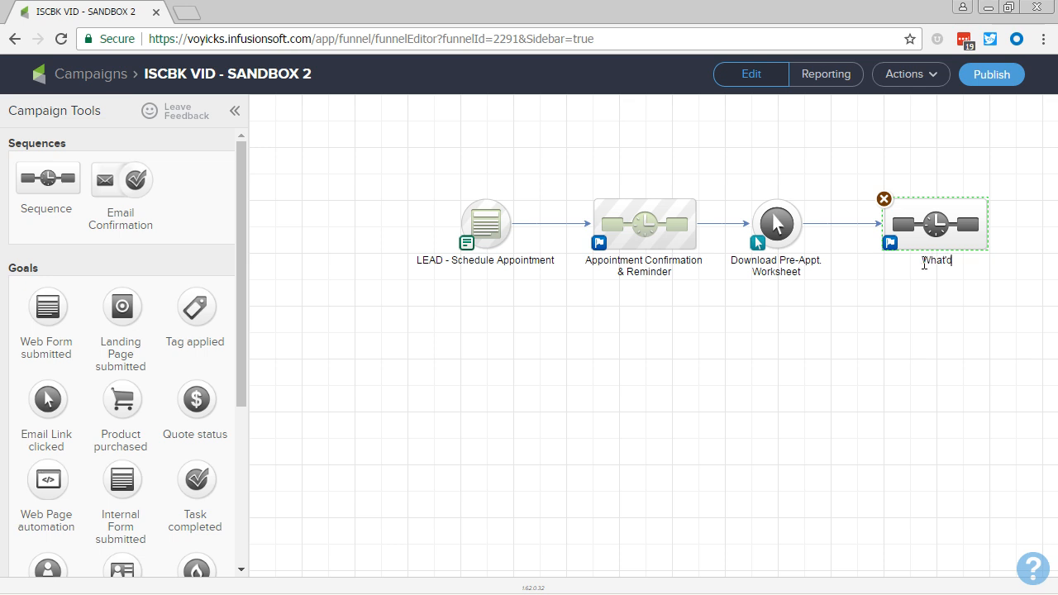
text( You Think?)
key(Return)
text(& Reminder)
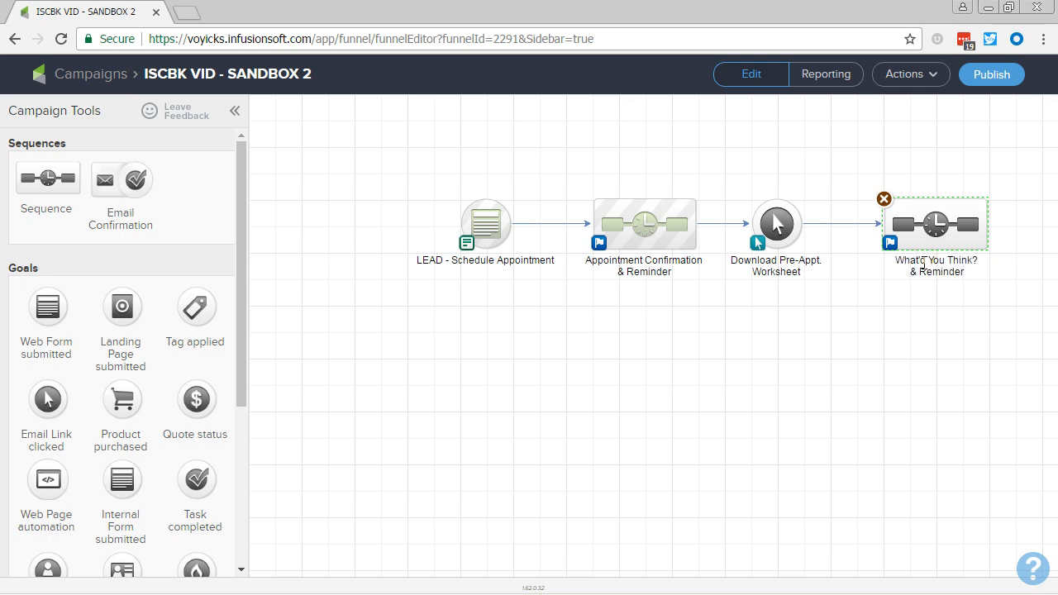
click(906, 324)
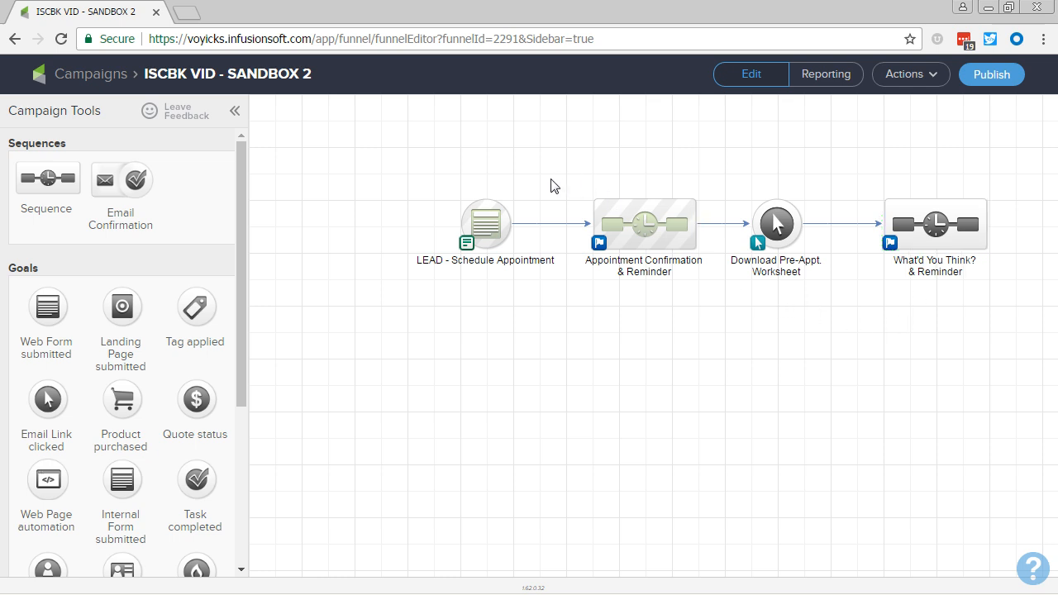
In the What'd You Think? & Reminder sequence, detach the field timer from Appointment Confirmation and move it with Appointment Reminder to a row below.
drag(551, 178, 713, 299)
double_click(940, 229)
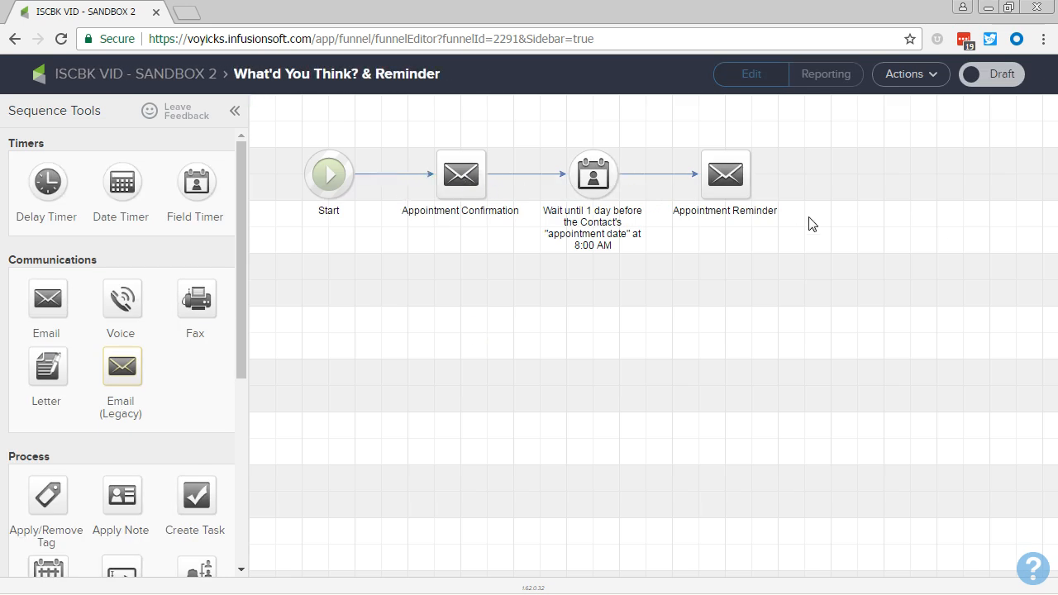
click(524, 177)
drag(511, 123, 868, 319)
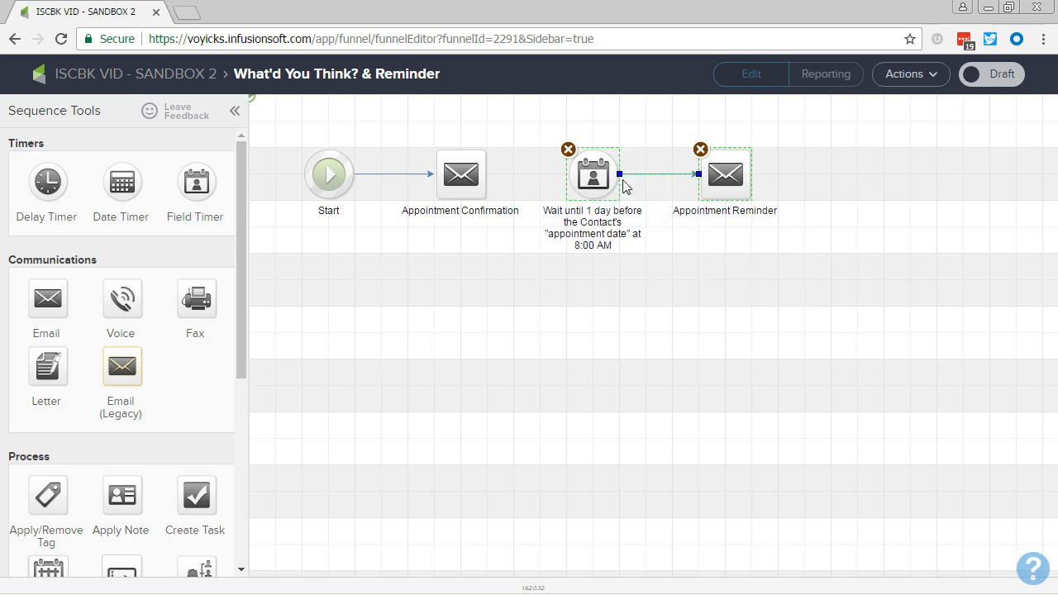
drag(589, 186, 480, 279)
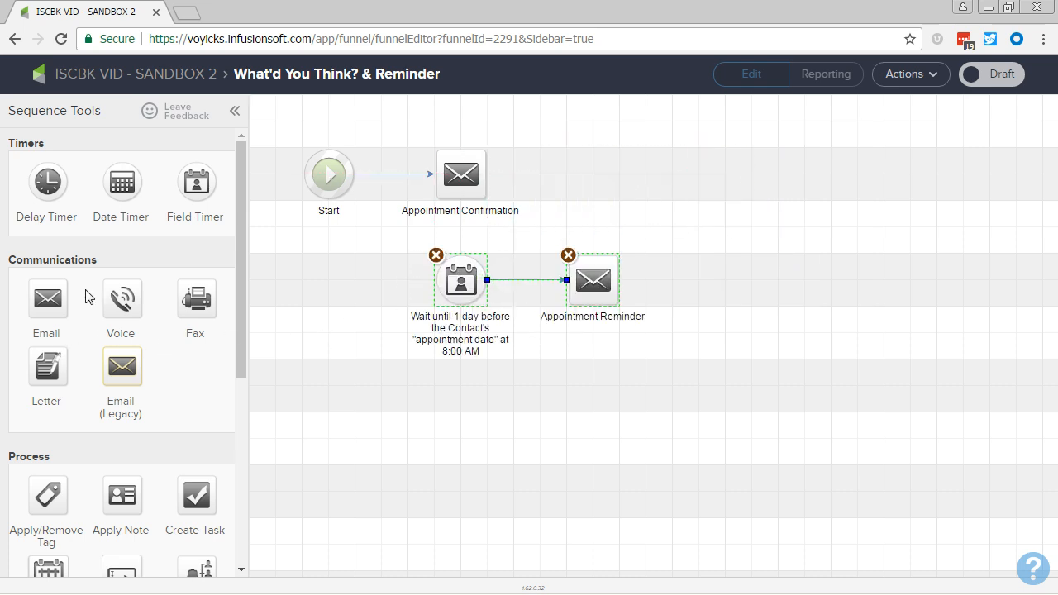
Add a second Start in the lower row and connect it to the appointment date field timer.
scroll(124, 397, down, 3)
scroll(88, 518, down, 2)
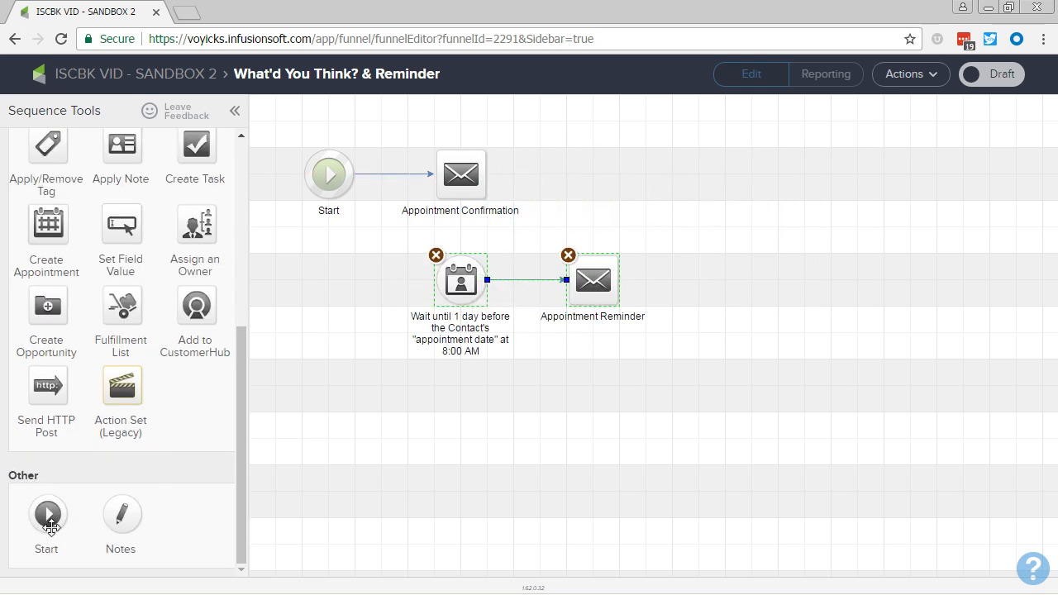
drag(47, 517, 469, 285)
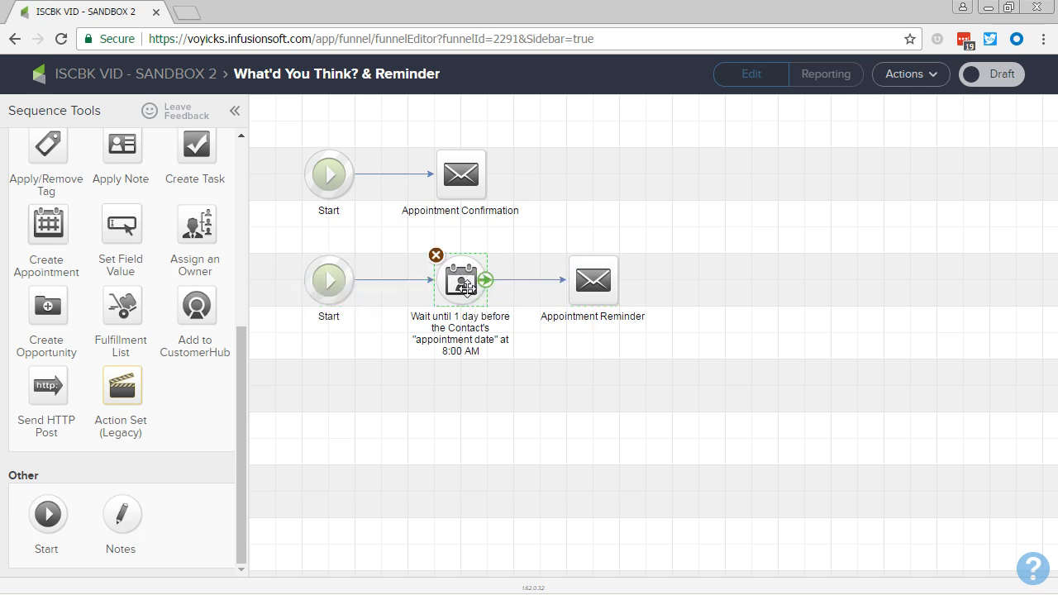
Shift Appointment Confirmation into line above Appointment Reminder, insert a delay timer between it and Start, and open the timer's settings.
drag(463, 178, 595, 178)
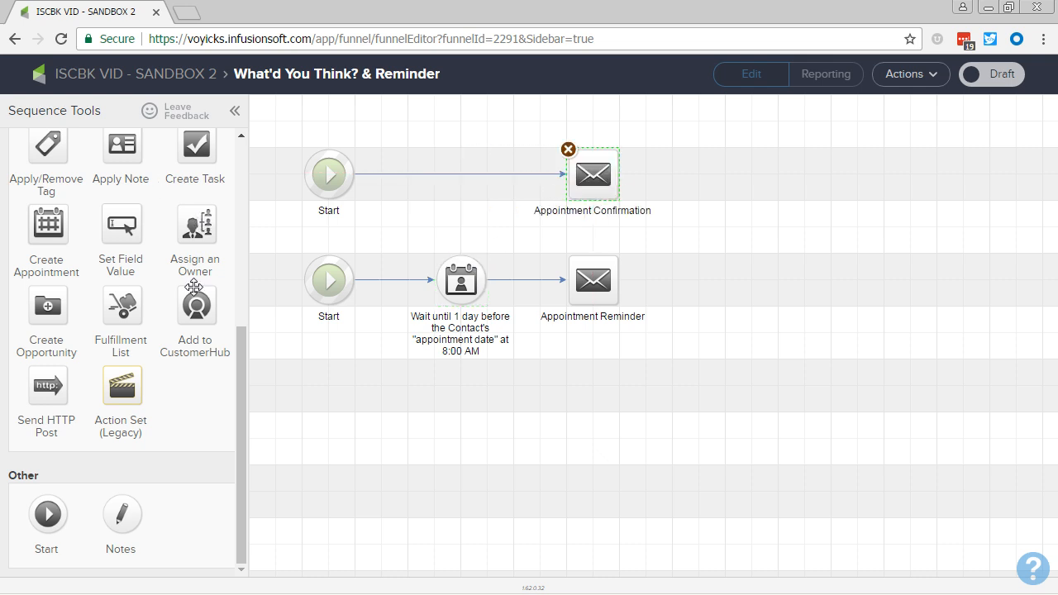
scroll(194, 288, up, 5)
drag(50, 187, 439, 181)
double_click(444, 182)
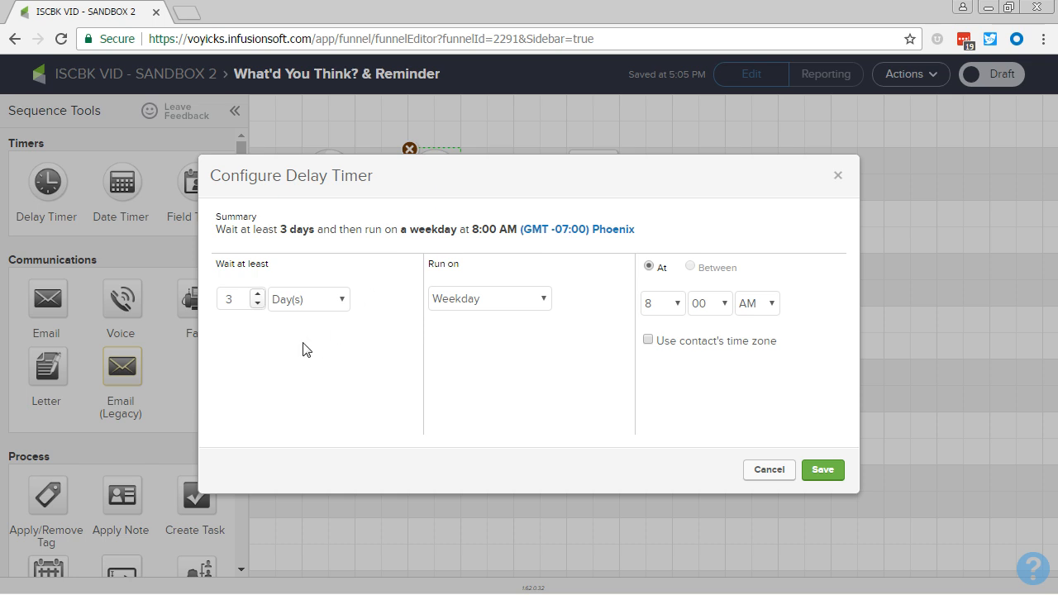
click(321, 305)
click(319, 320)
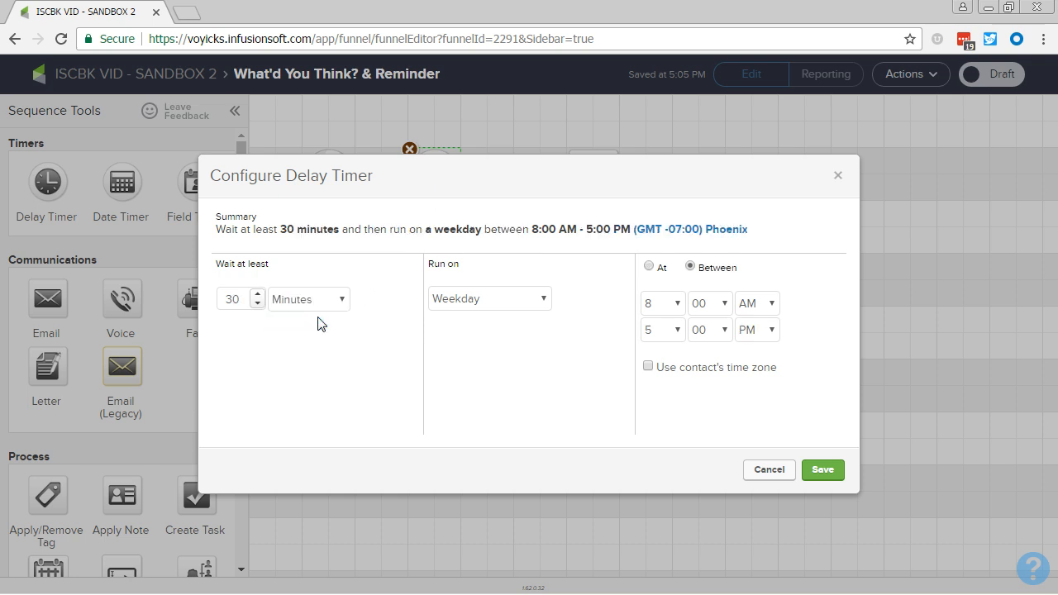
click(259, 305)
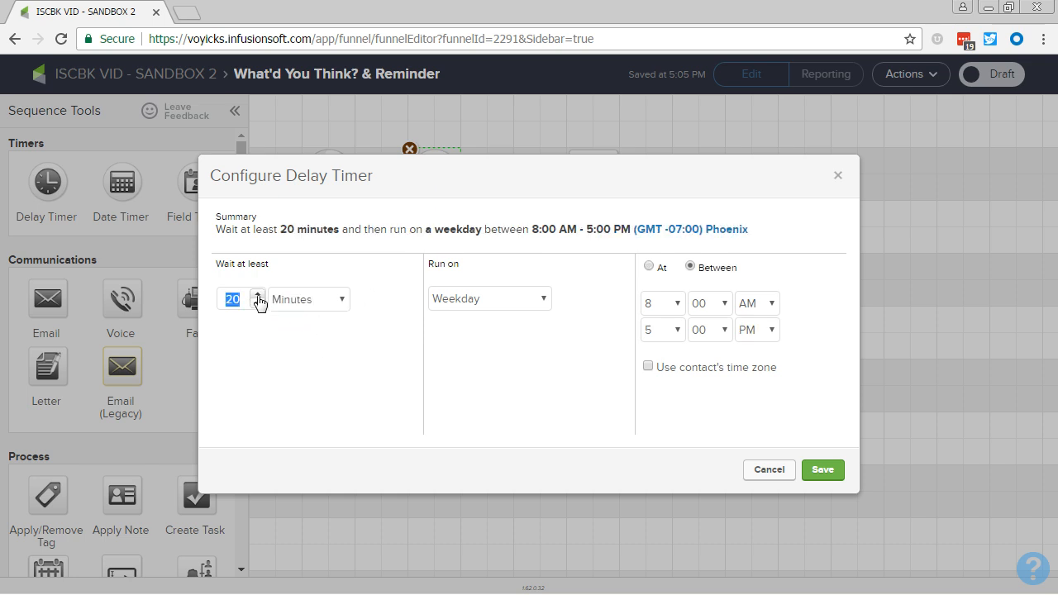
Set the delay timer's wait to No Delay and have it run on Any Day.
click(294, 304)
click(330, 395)
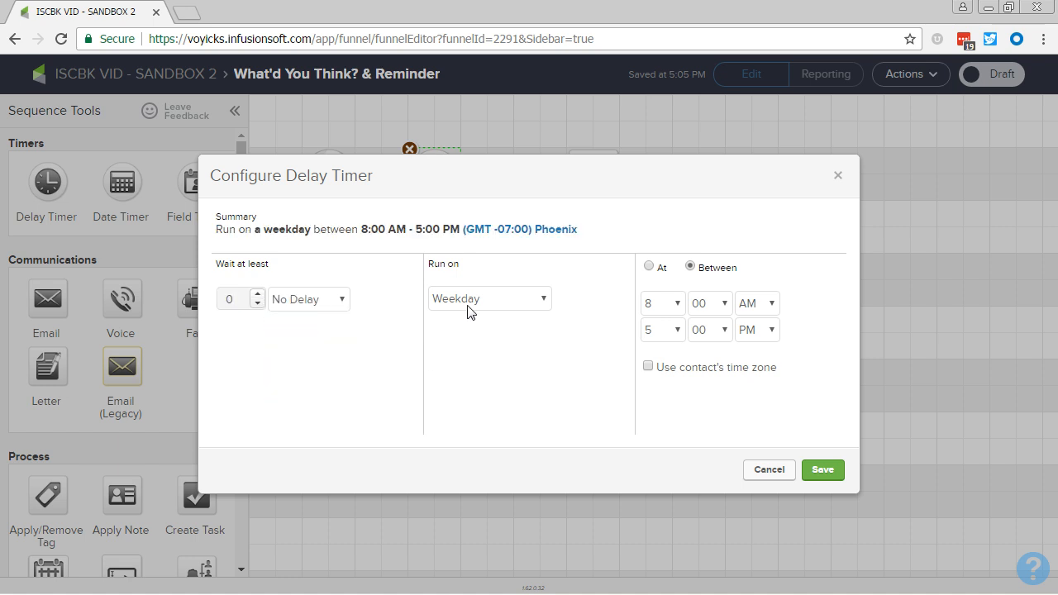
click(467, 301)
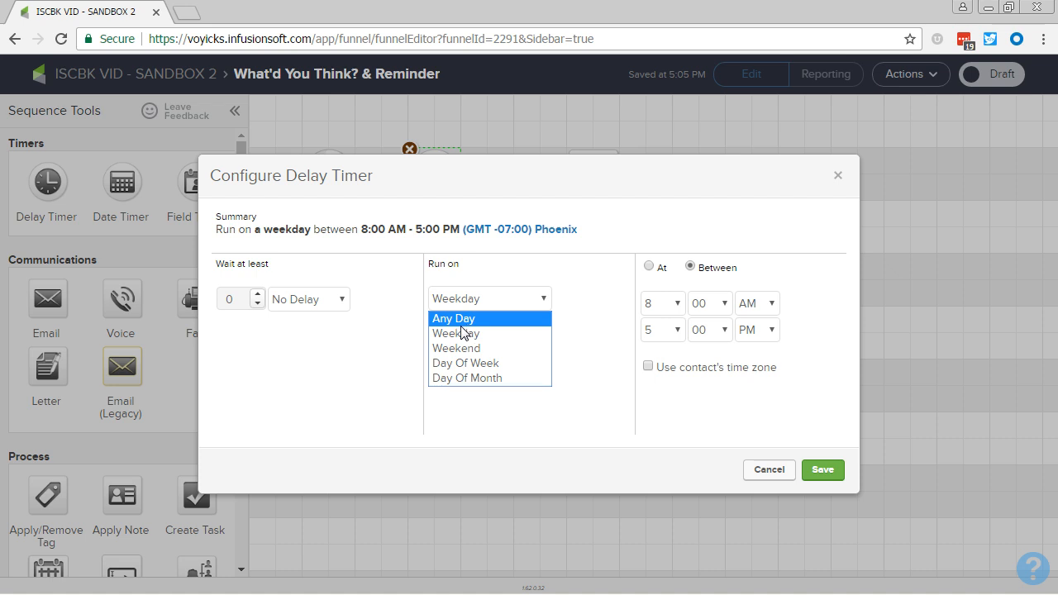
click(453, 320)
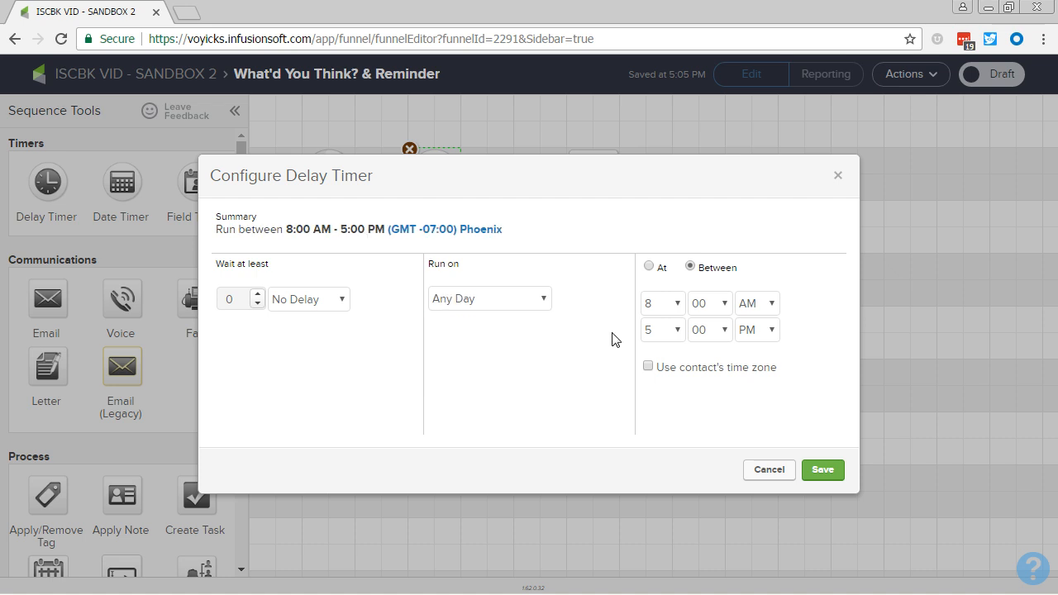
Set the delay timer to run at exactly 7:30 AM in the contact's time zone and save it.
click(650, 267)
click(649, 303)
click(666, 431)
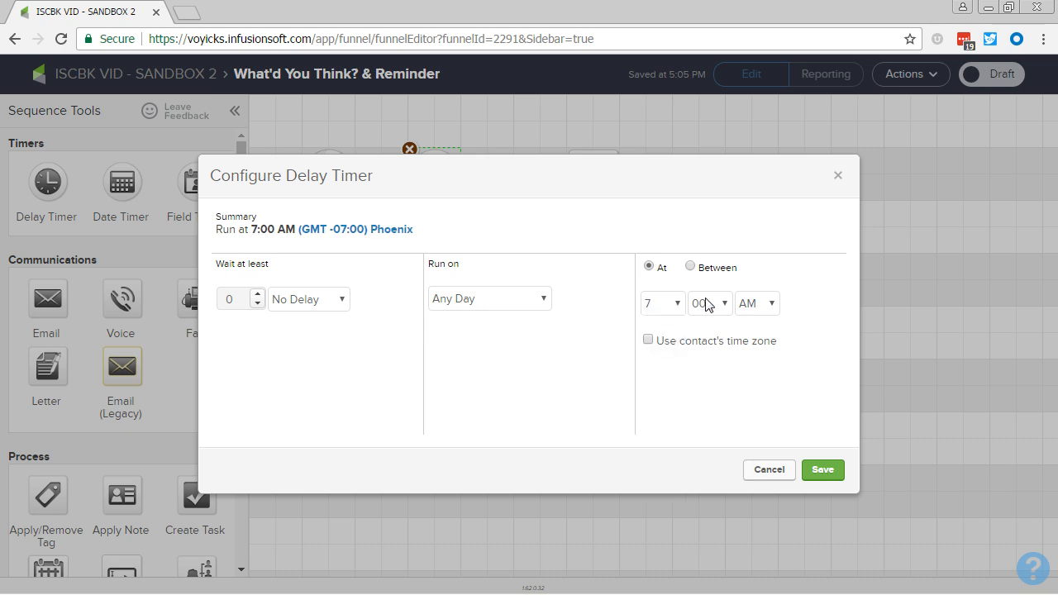
click(707, 304)
click(701, 352)
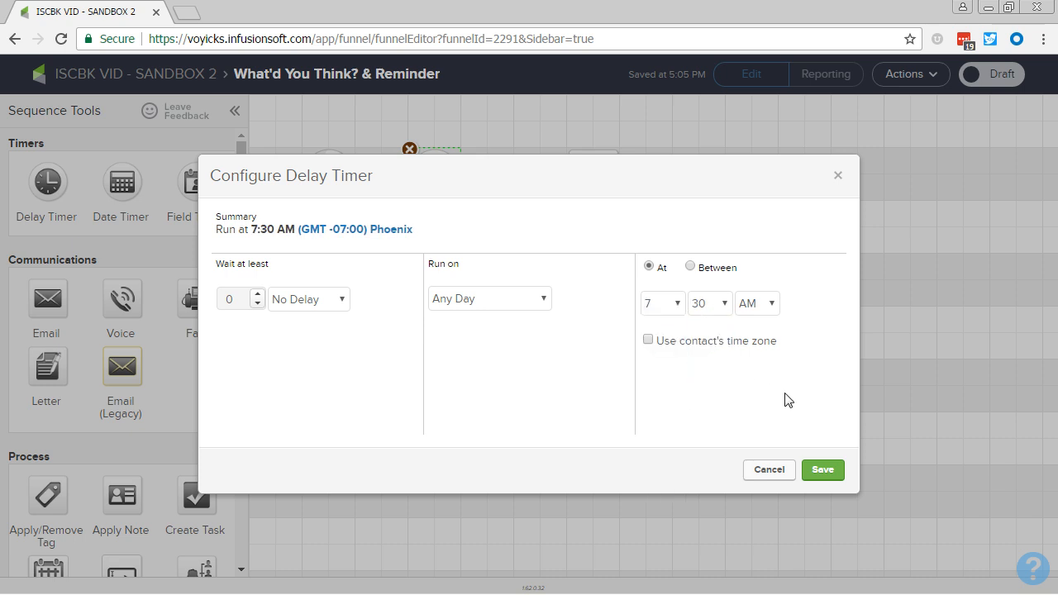
click(648, 341)
click(829, 471)
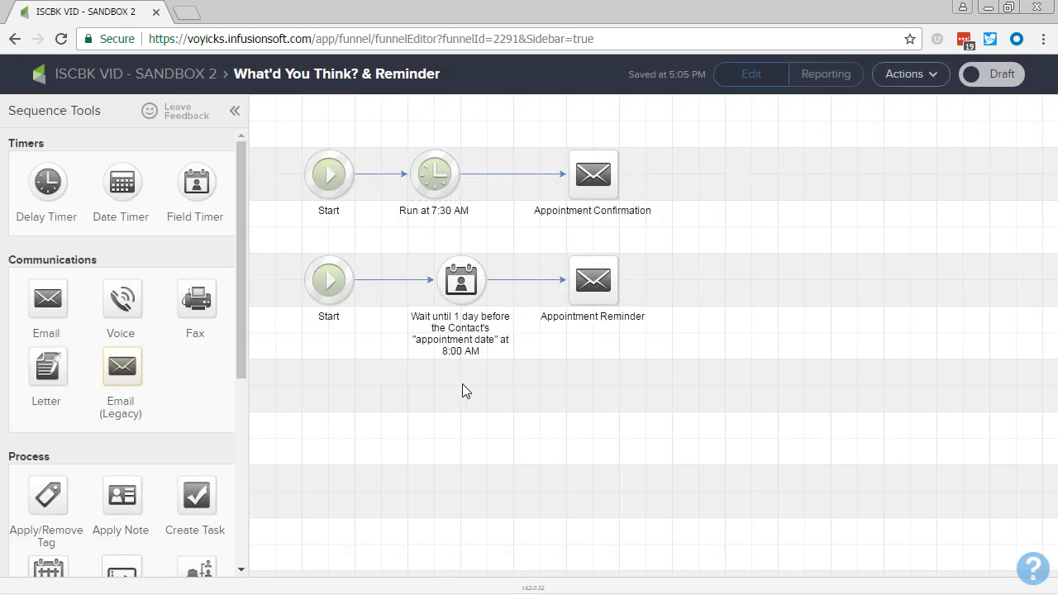
Rename the Appointment Confirmation email as What'd You Think? and align the 7:30 AM timer above the appointment date timer.
double_click(579, 210)
text(Wh)
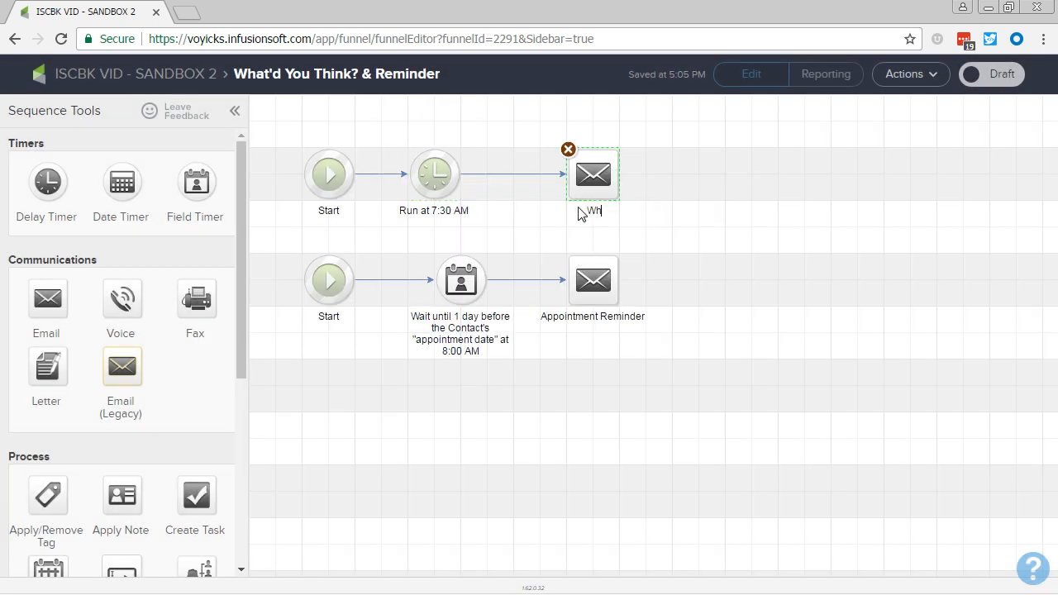
text(at'd You Think?)
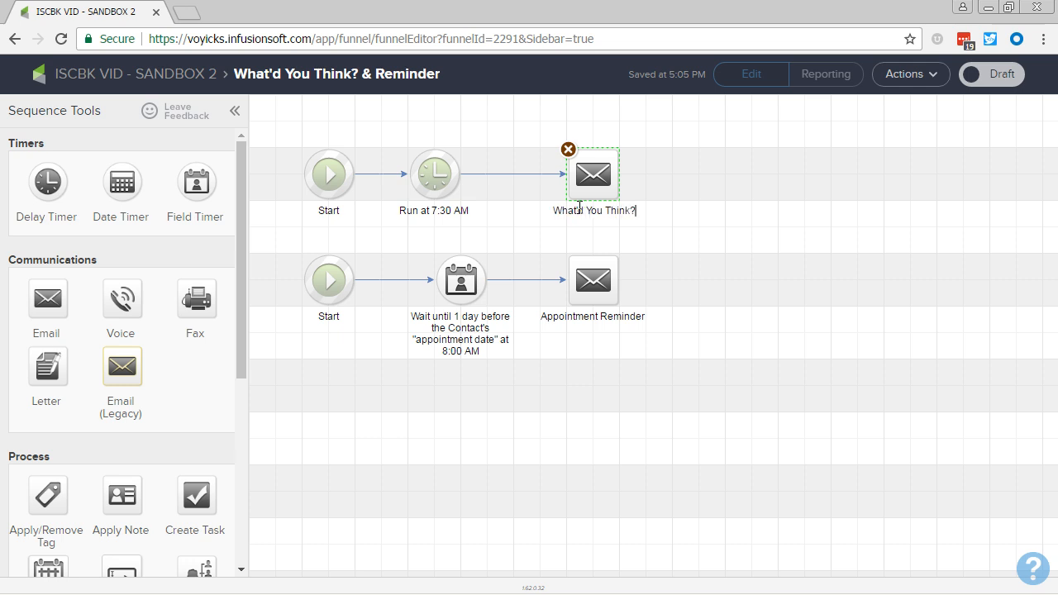
click(694, 391)
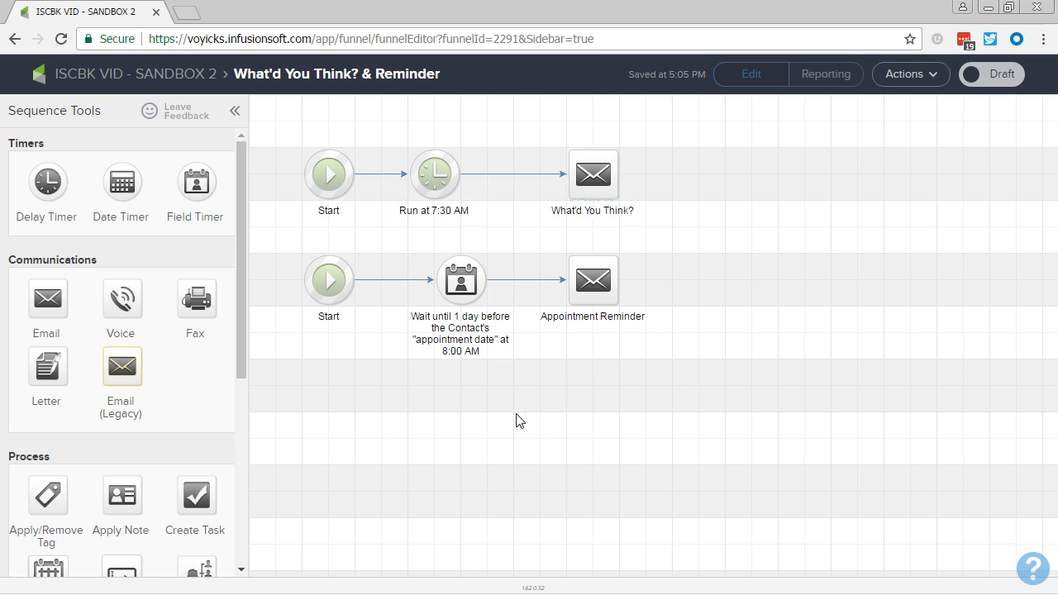
drag(419, 179, 496, 180)
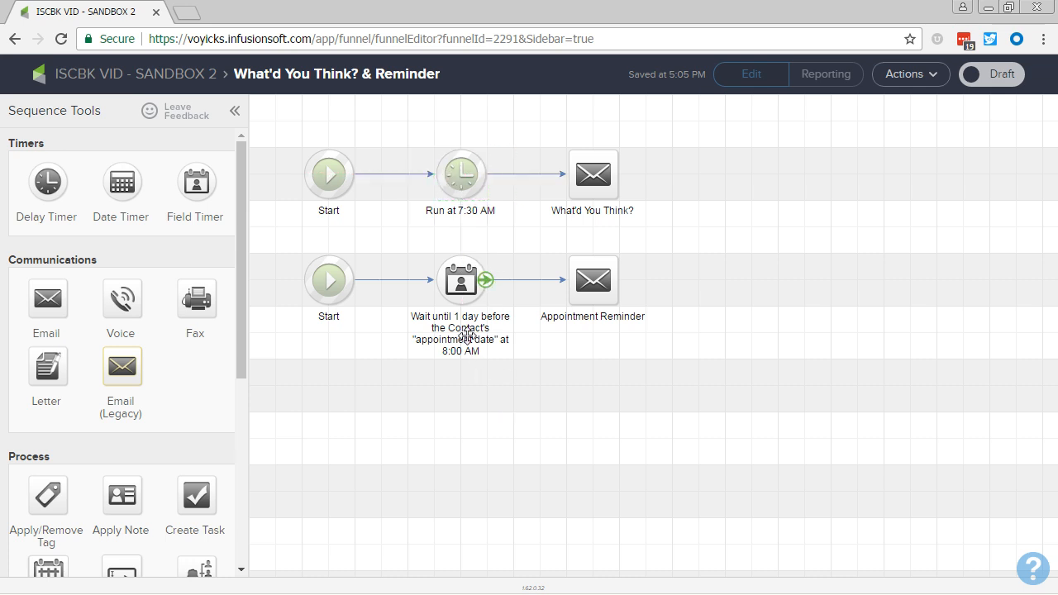
Return to the campaign and shift the Download Pre-Appt. Worksheet goal closer to the What'd You Think? & Reminder sequence.
click(108, 78)
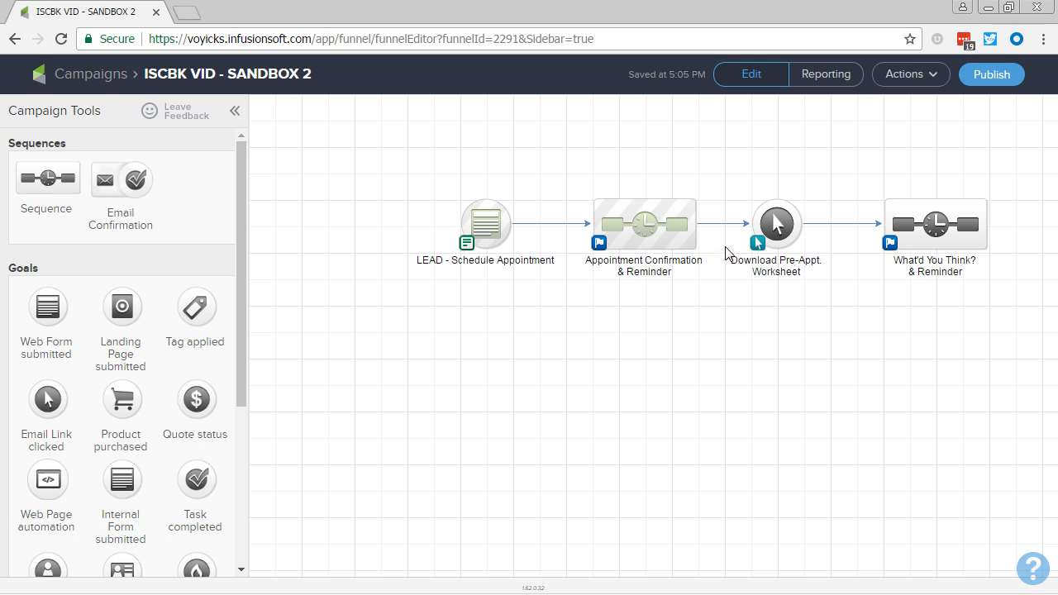
drag(791, 209, 822, 213)
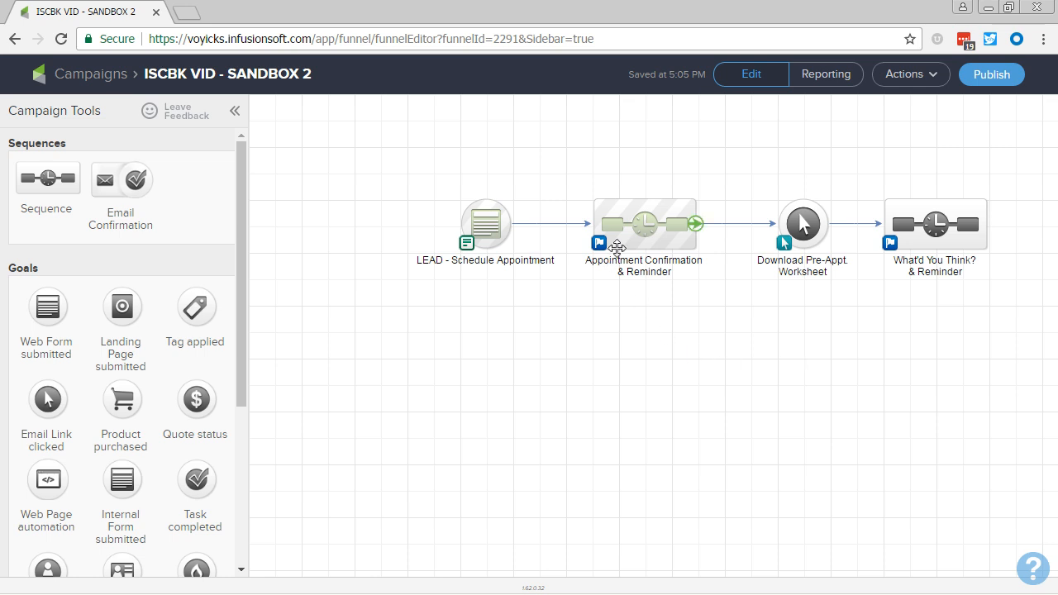
Open the Appointment Confirmation & Reminder sequence and move its whole chain of steps down to a lower row.
double_click(642, 241)
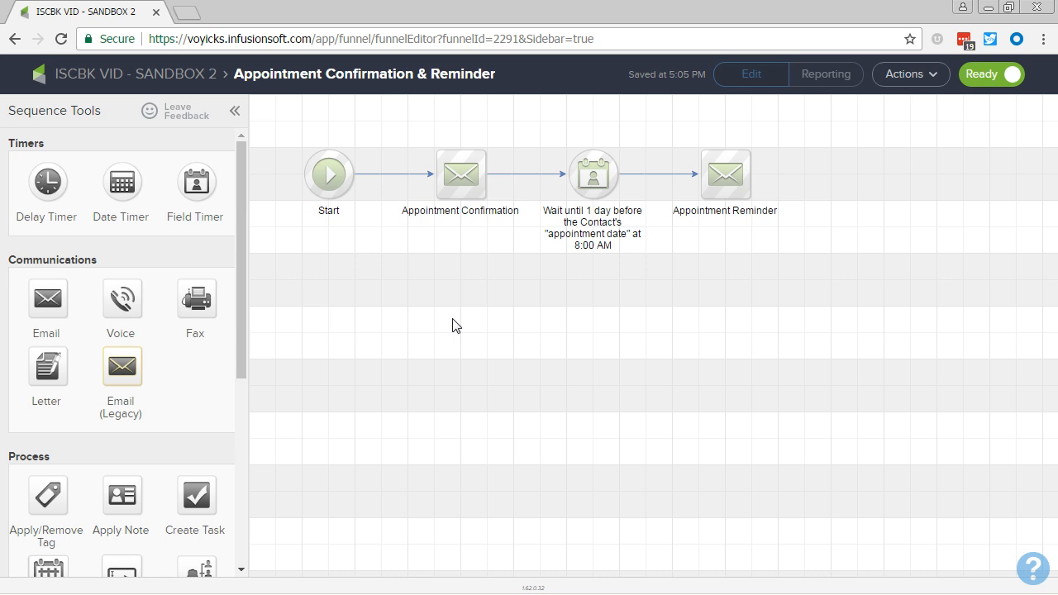
scroll(182, 371, down, 5)
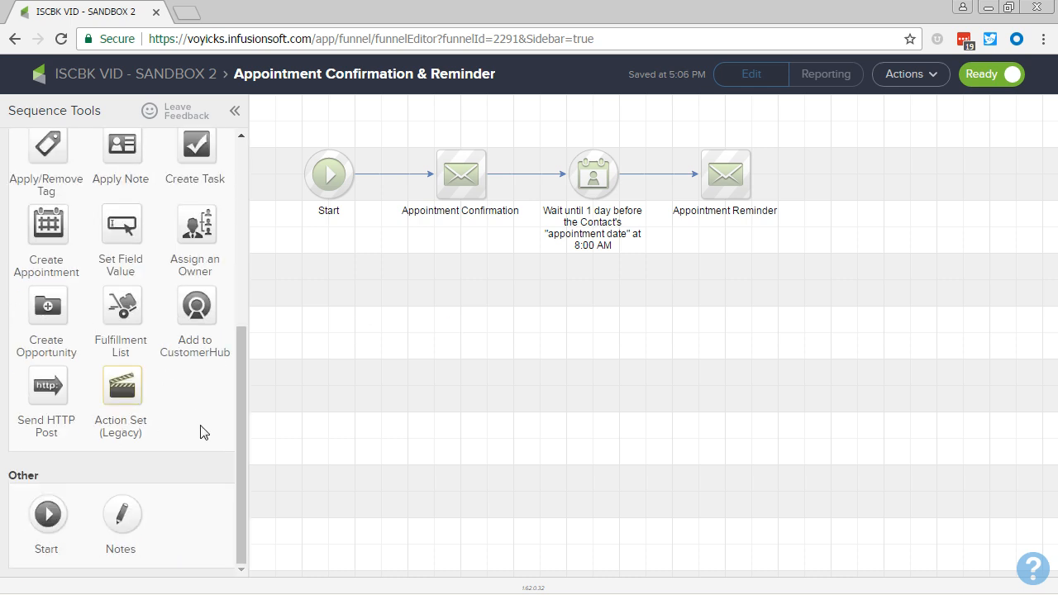
drag(47, 514, 320, 264)
click(303, 253)
drag(693, 245, 699, 354)
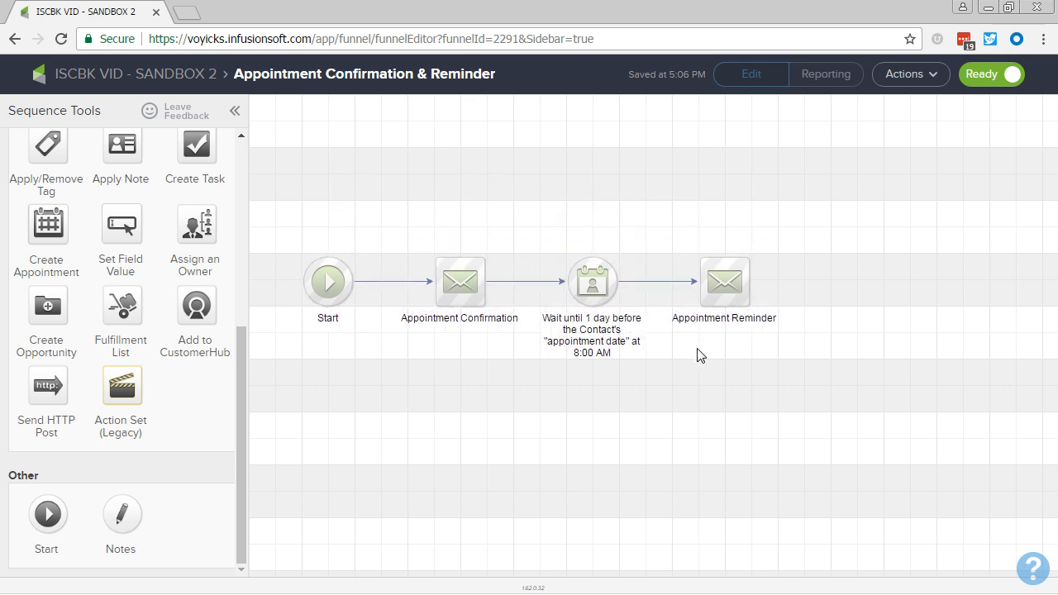
Duplicate the field timer with its Appointment Reminder email and place the copies at the end of the chain.
drag(835, 323, 537, 249)
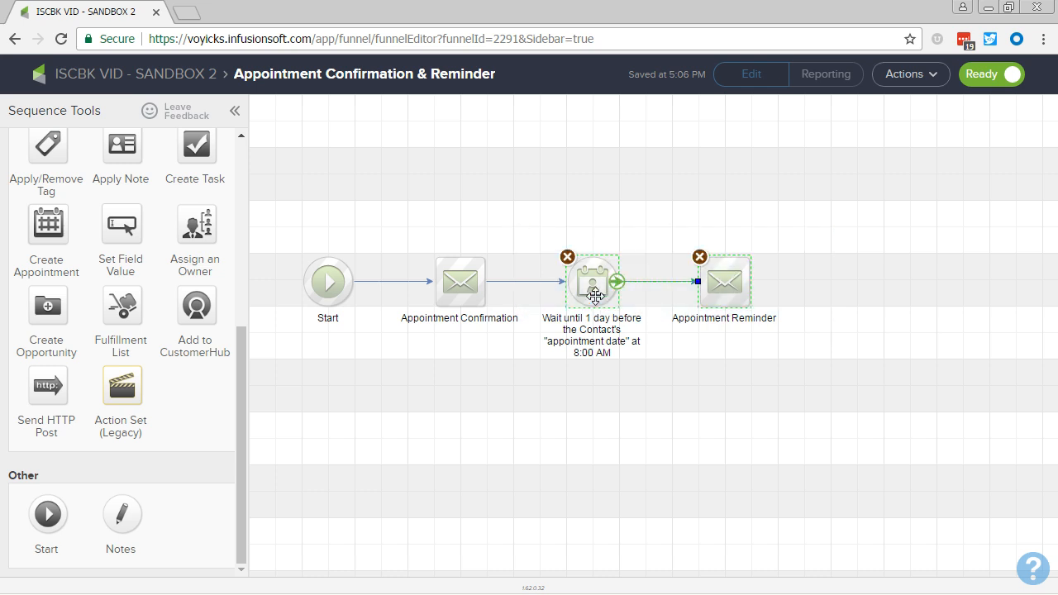
right_click(596, 296)
click(645, 316)
drag(612, 308, 851, 285)
Set the copied field timer's time to 9:00 AM and save it.
double_click(866, 294)
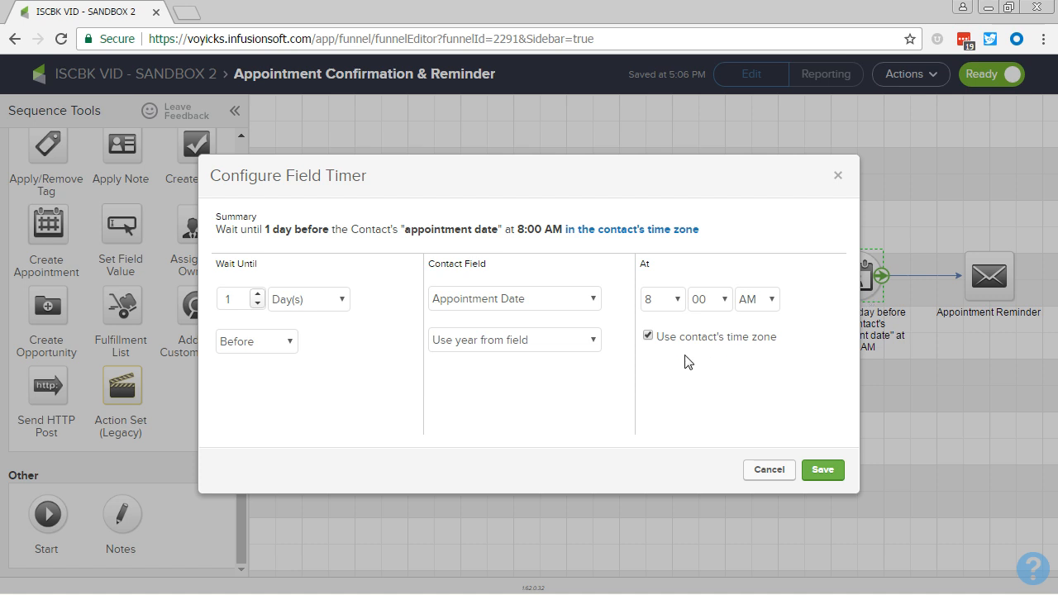
click(665, 307)
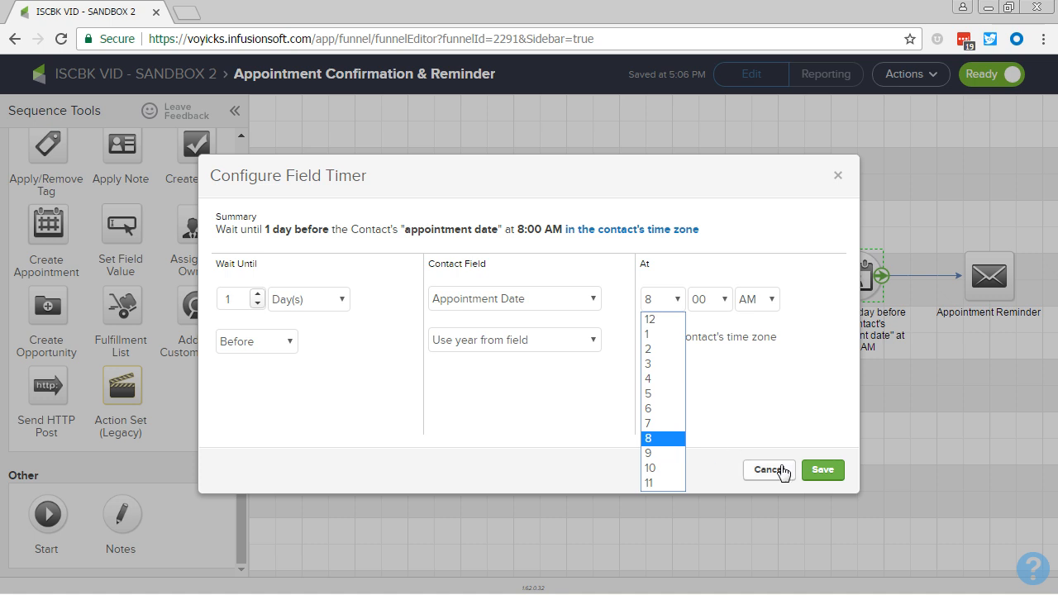
click(661, 457)
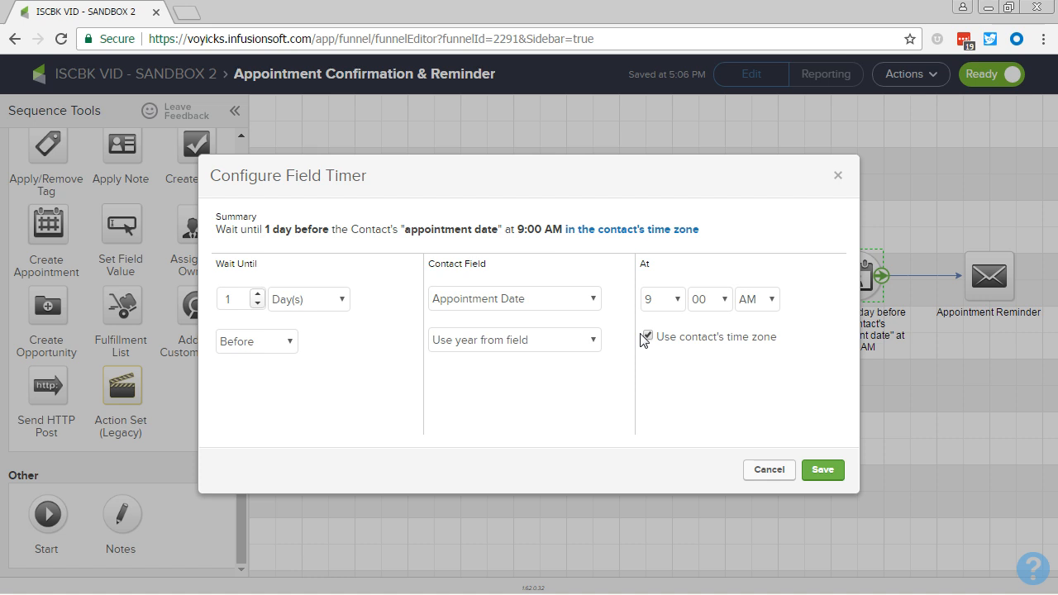
click(818, 469)
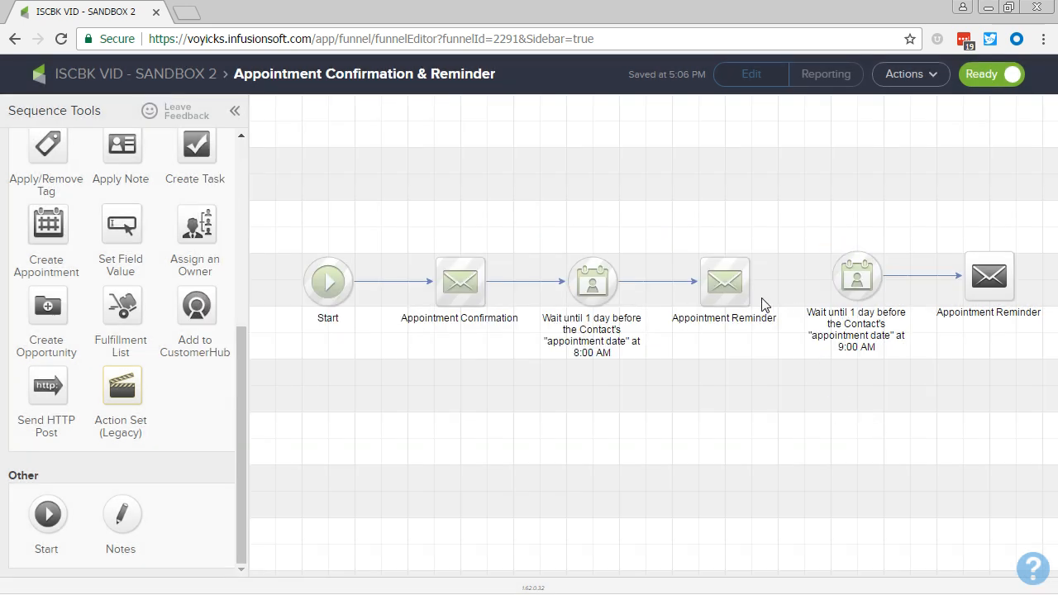
Connect the original Appointment Reminder to the copied timer, delete the copied email, and align the timer with the chain.
drag(764, 296, 843, 279)
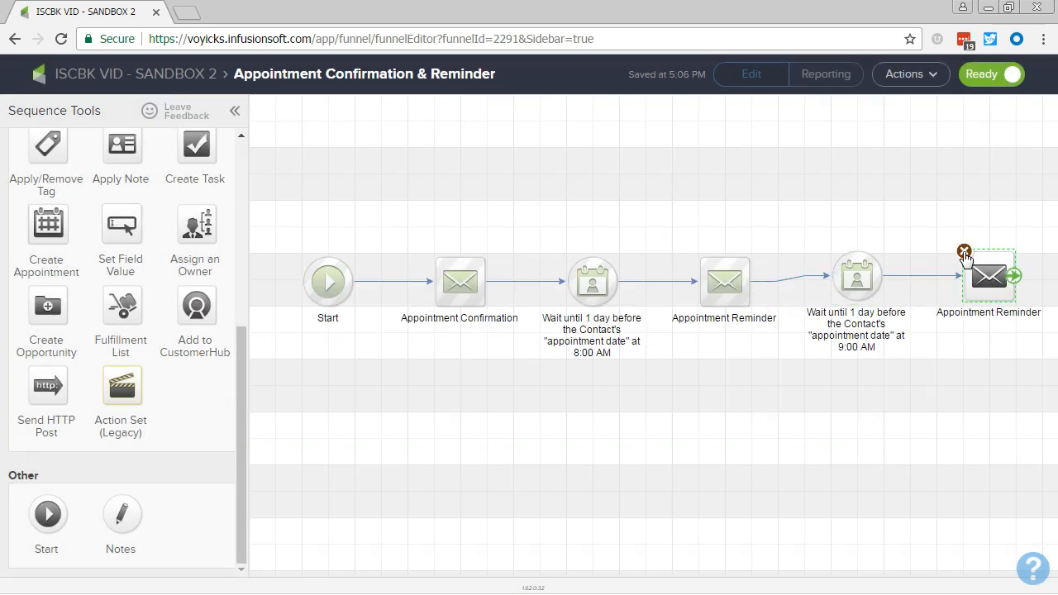
click(964, 251)
click(595, 132)
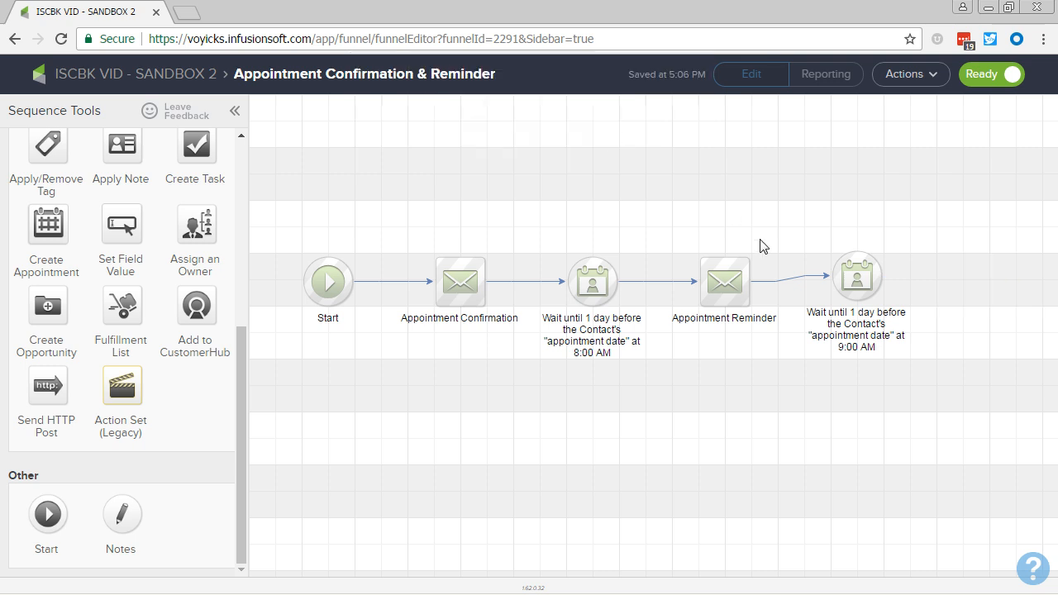
click(856, 280)
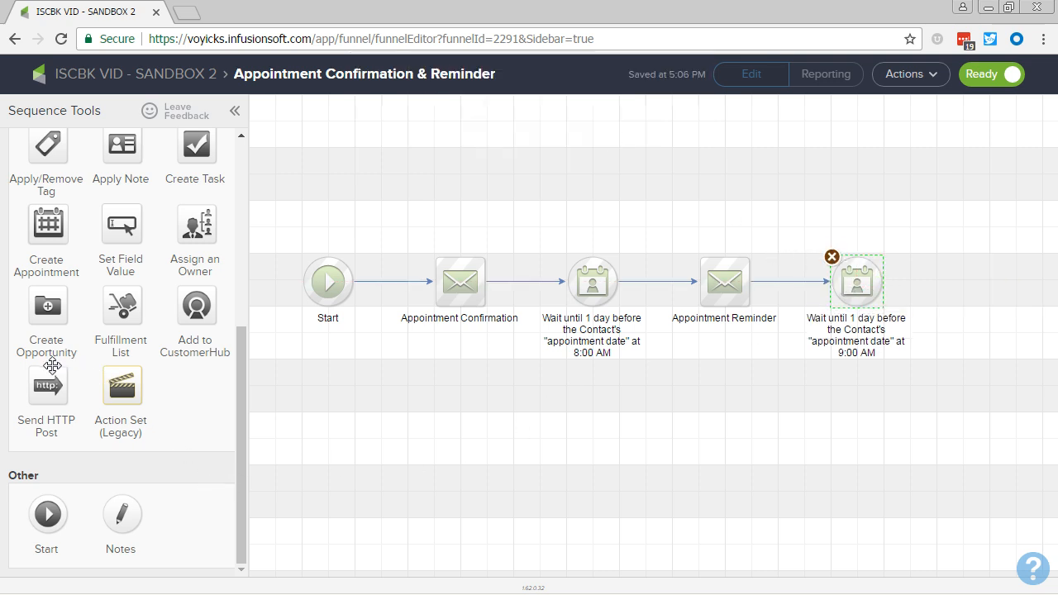
Add a Voice communication after the last field timer and name it Personal Thank You & Reminder for Items.
scroll(116, 331, up, 1)
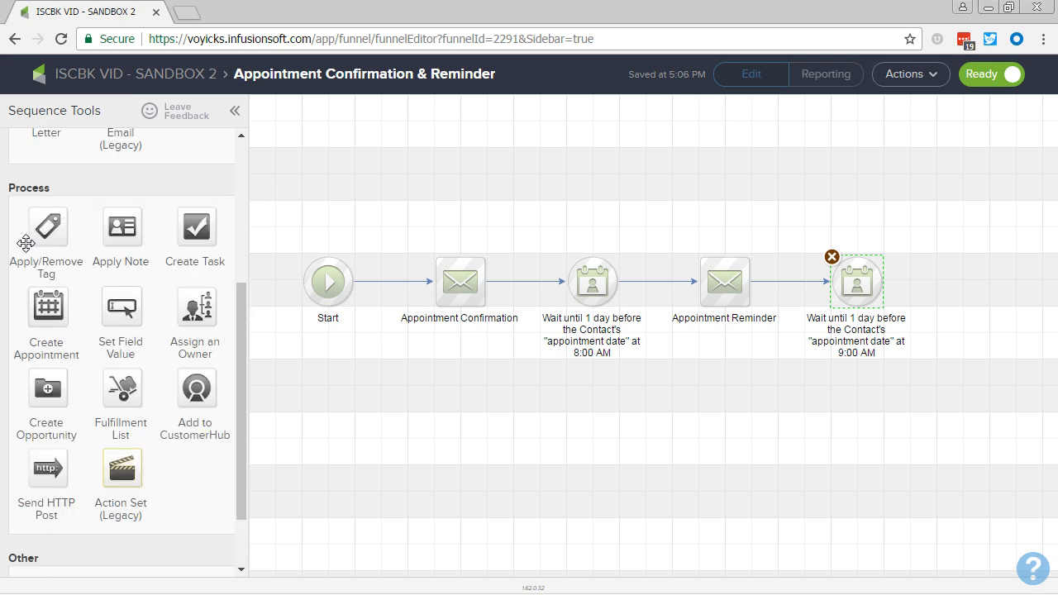
scroll(157, 380, down, 1)
scroll(171, 421, up, 5)
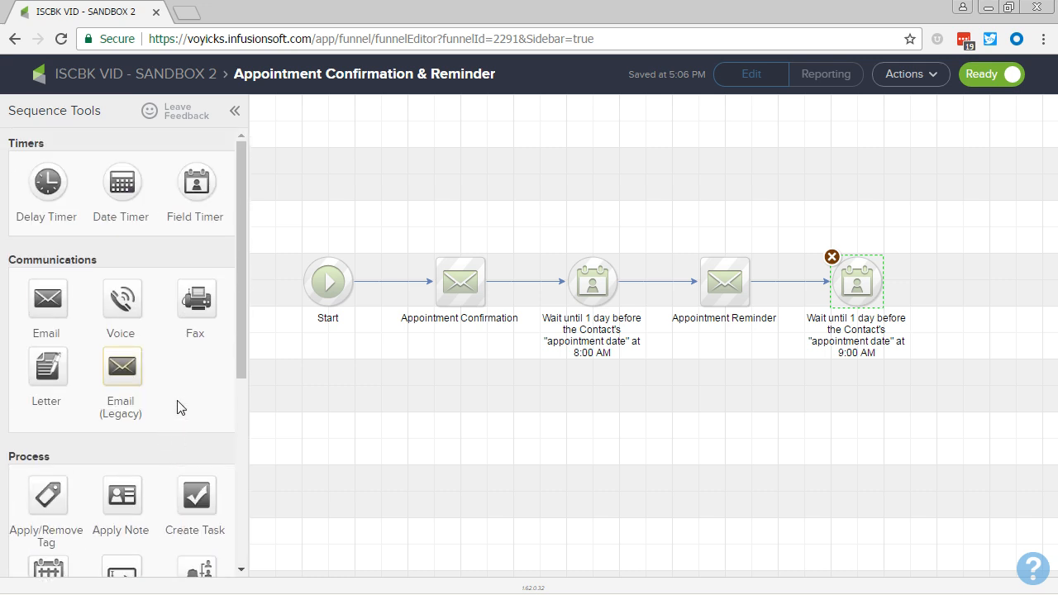
drag(122, 301, 959, 273)
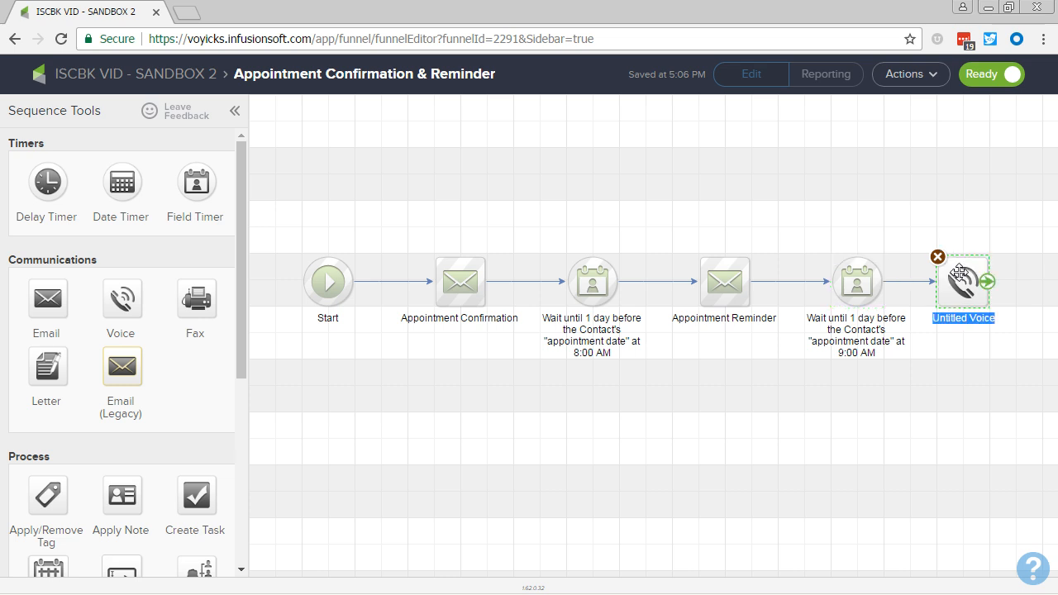
text(Per)
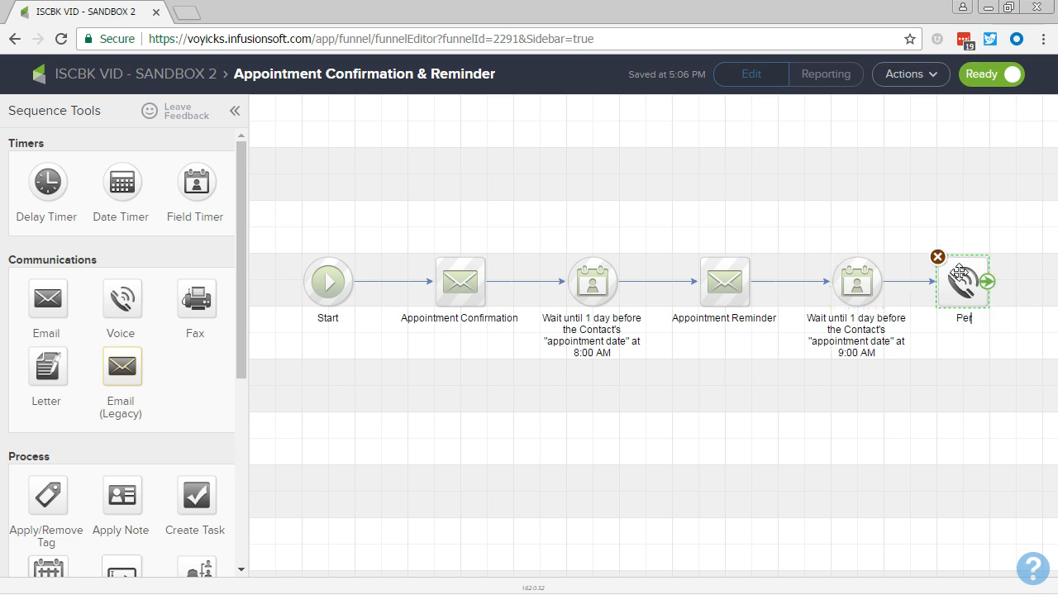
text(sonal Thank You)
key(Return)
text(& Reminder)
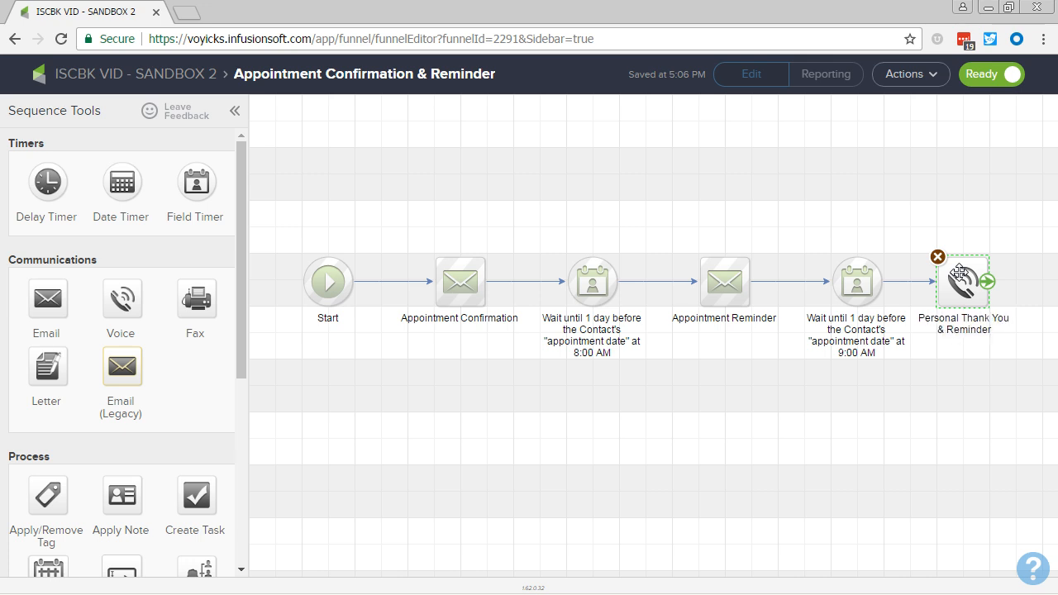
text( for Items)
click(949, 427)
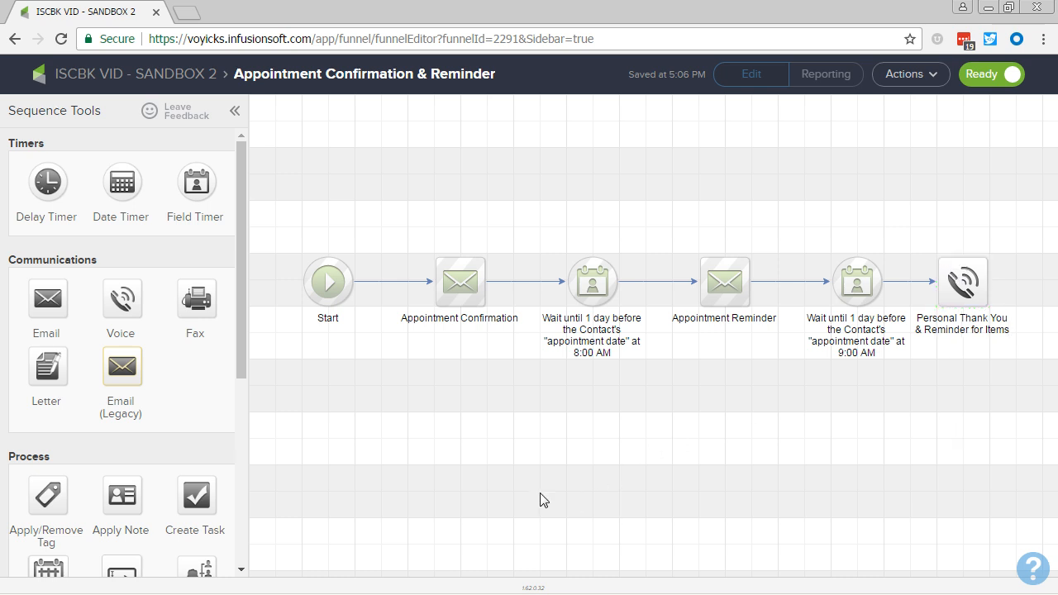
Set the field timer before the voice message to run at 8:15 AM and save it.
drag(531, 242, 787, 372)
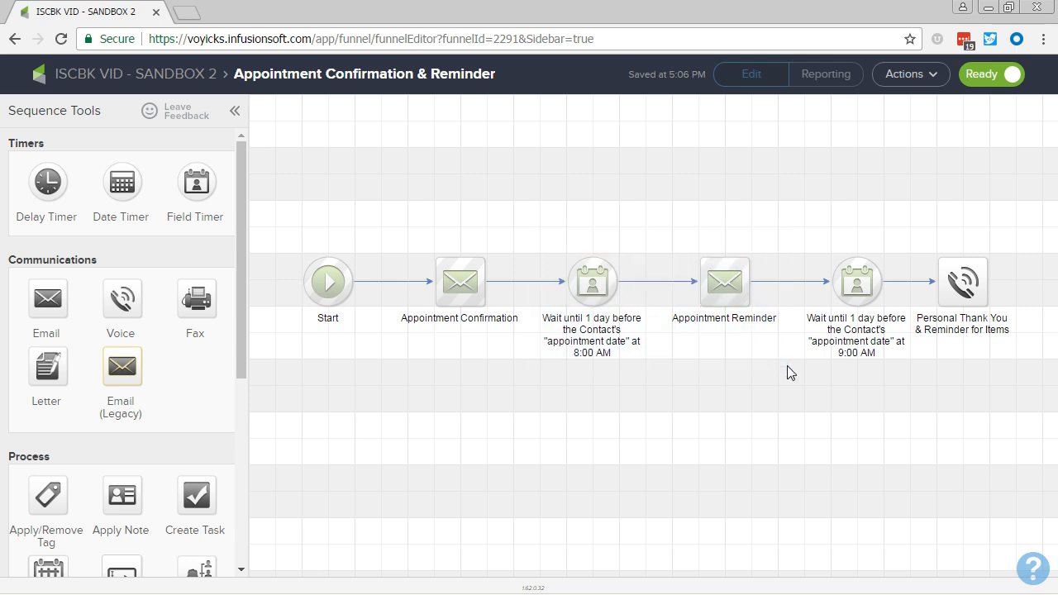
double_click(861, 310)
click(656, 298)
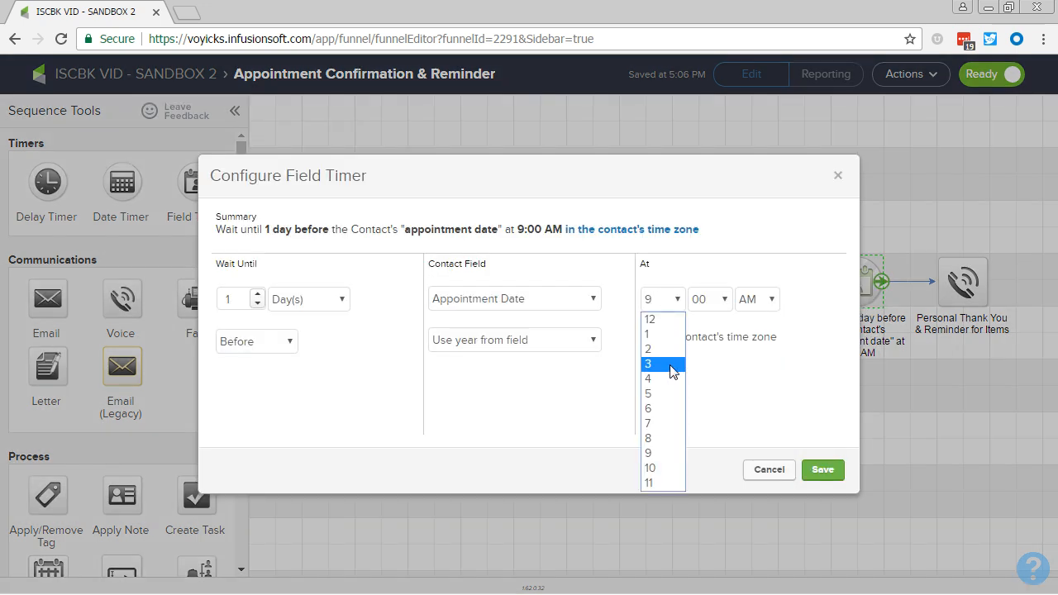
click(674, 439)
click(697, 301)
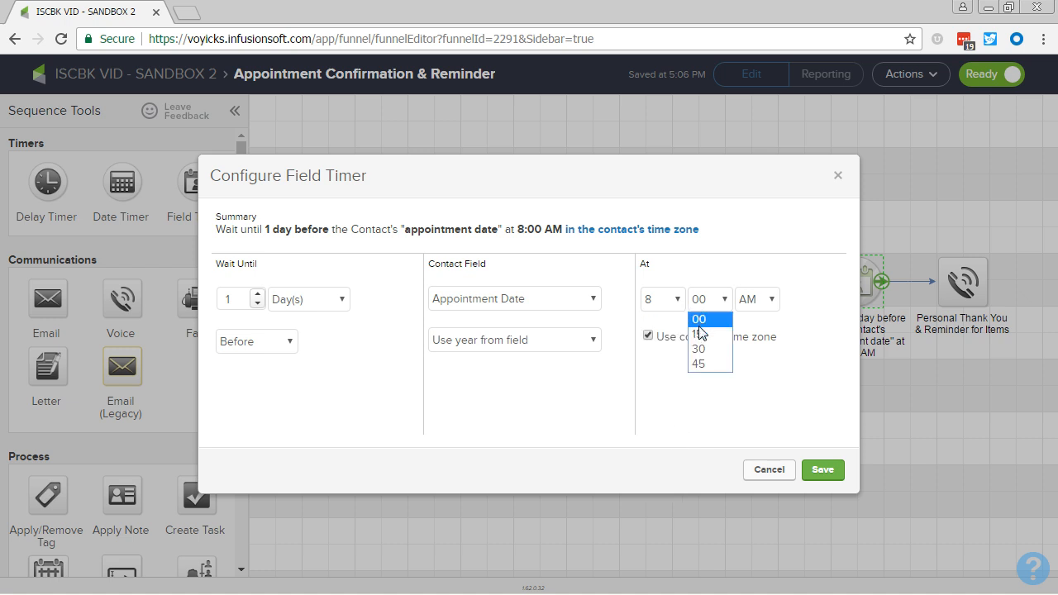
click(702, 331)
click(820, 470)
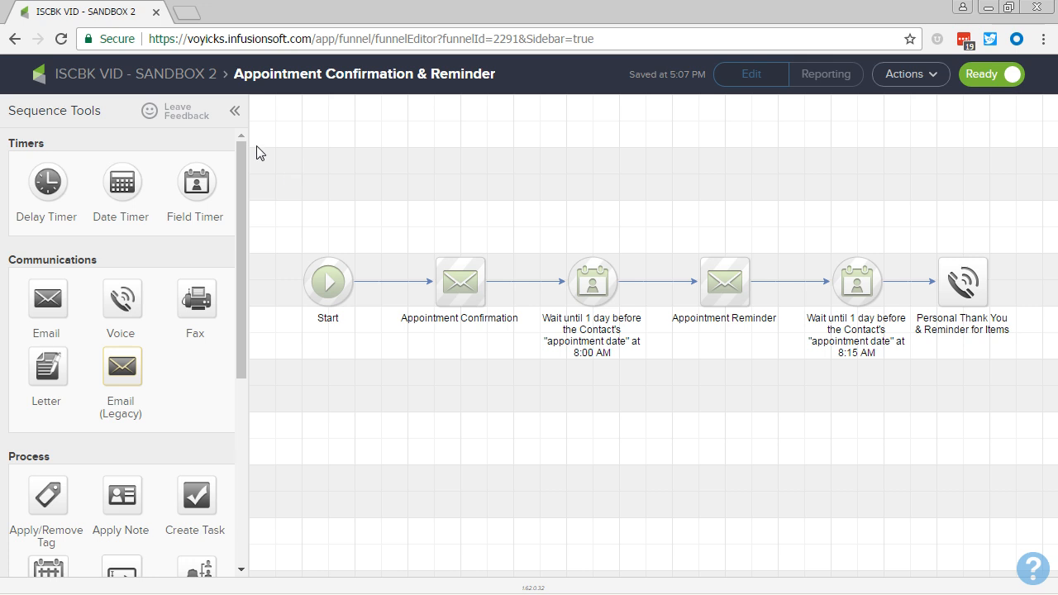
Return to the campaign and open the LEAD - Schedule Appointment web form goal to examine it.
click(201, 76)
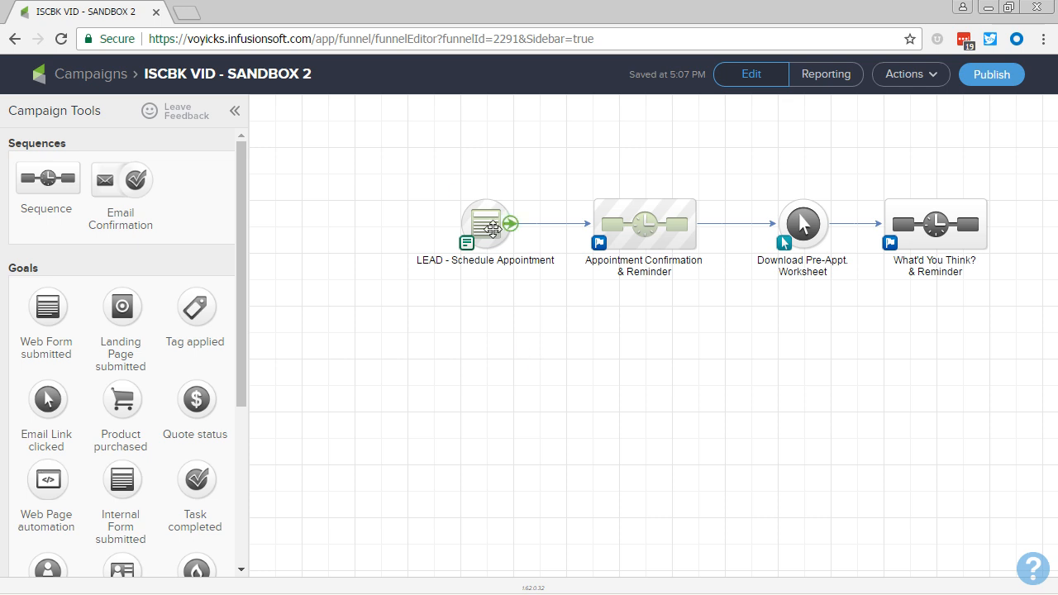
double_click(493, 232)
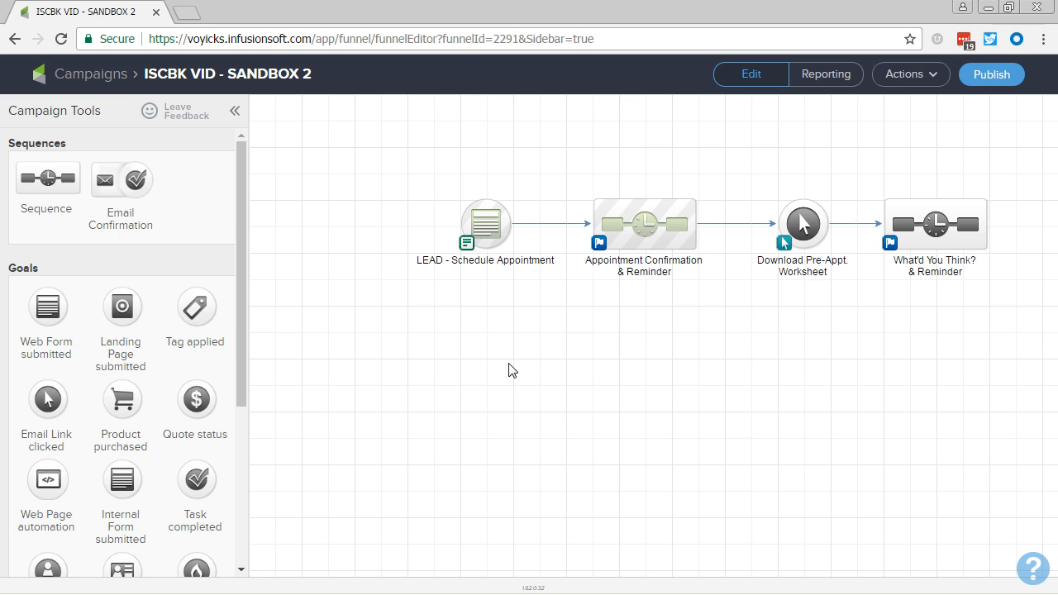
Add an Email Link clicked goal below and beyond the What'd You Think? & Reminder sequence, named I Need to Reschedule.
drag(661, 366, 436, 361)
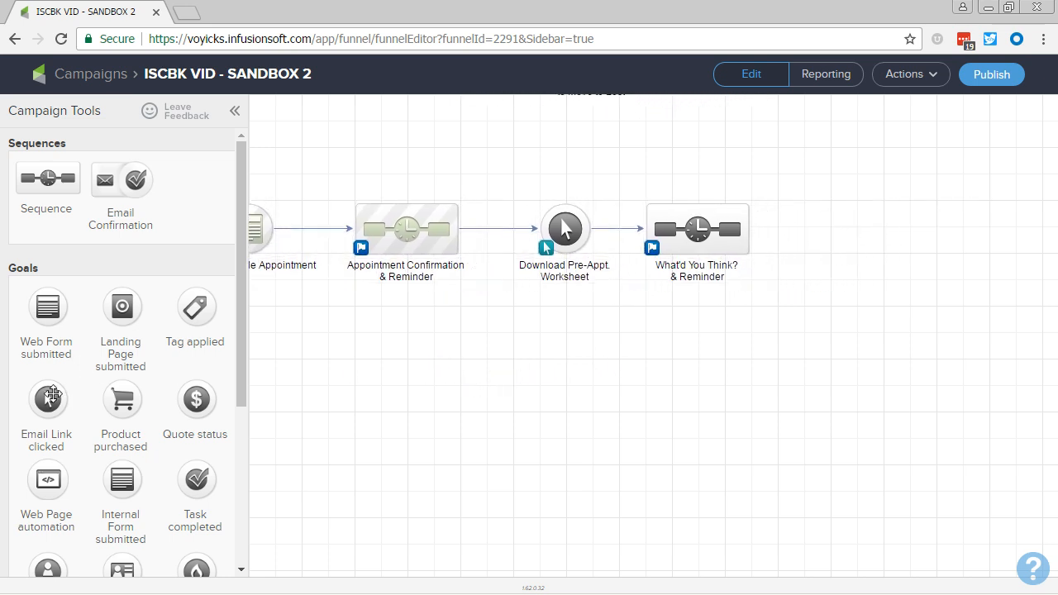
drag(48, 397, 832, 334)
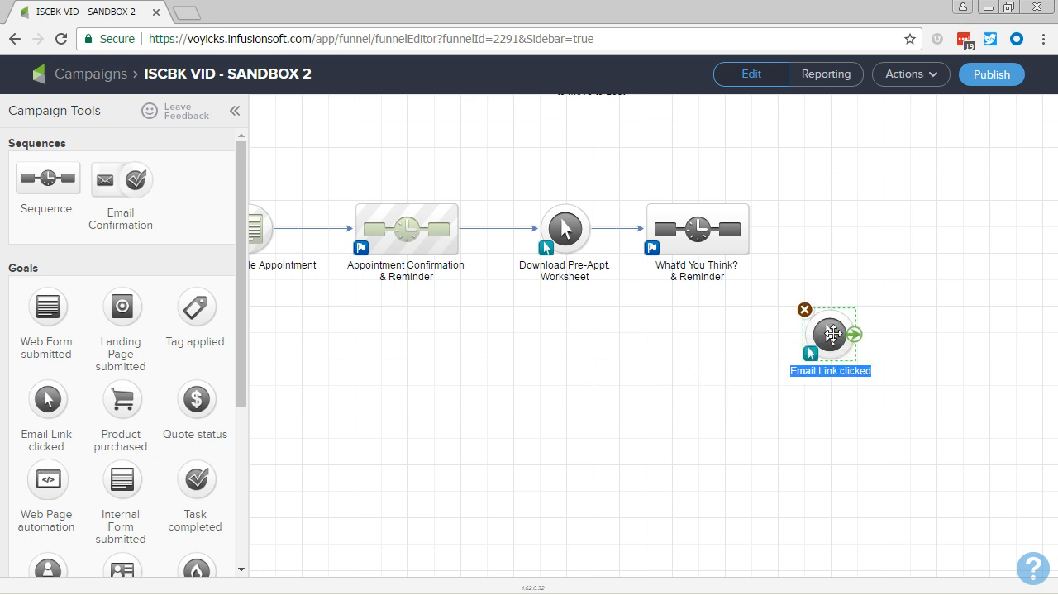
text(I Need to Resch)
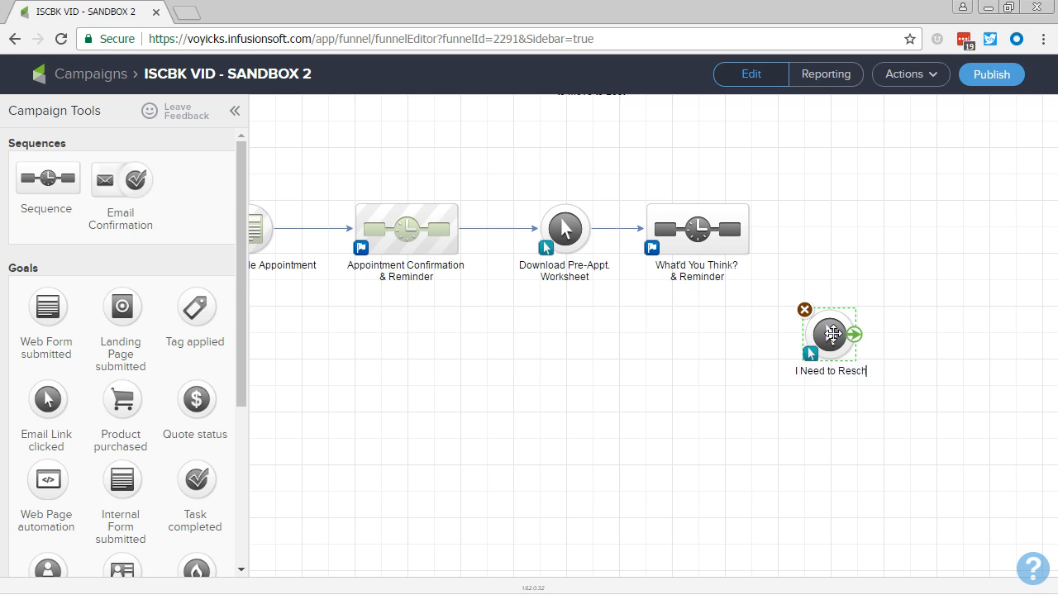
text(edule)
click(686, 362)
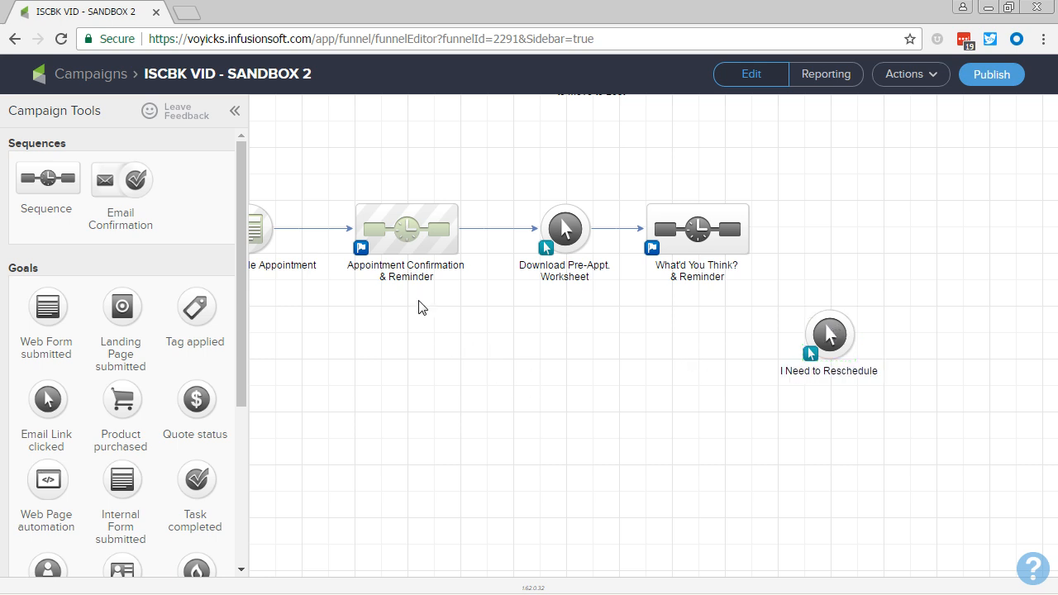
Connect the Appointment Confirmation & Reminder and What'd You Think? & Reminder sequences to the I Need to Reschedule goal.
mouse_move(451, 238)
drag(457, 231, 827, 334)
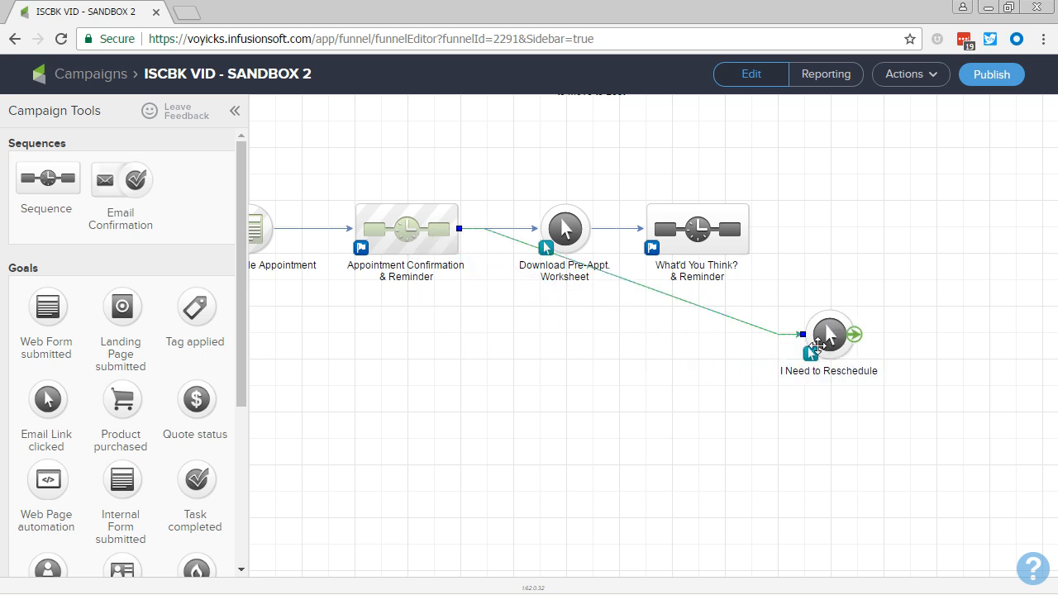
mouse_move(752, 233)
drag(749, 232, 829, 335)
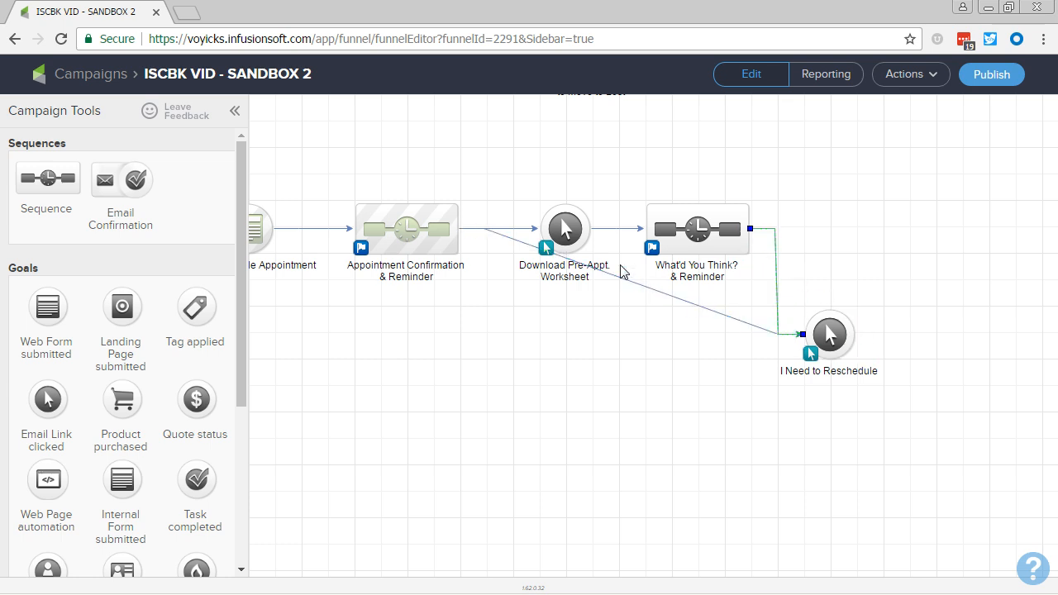
Spread out the campaign branches: lower I Need to Reschedule and Appointment Confirmation & Reminder, raise the worksheet goal and What'd You Think? & Reminder.
click(830, 372)
drag(830, 374, 830, 425)
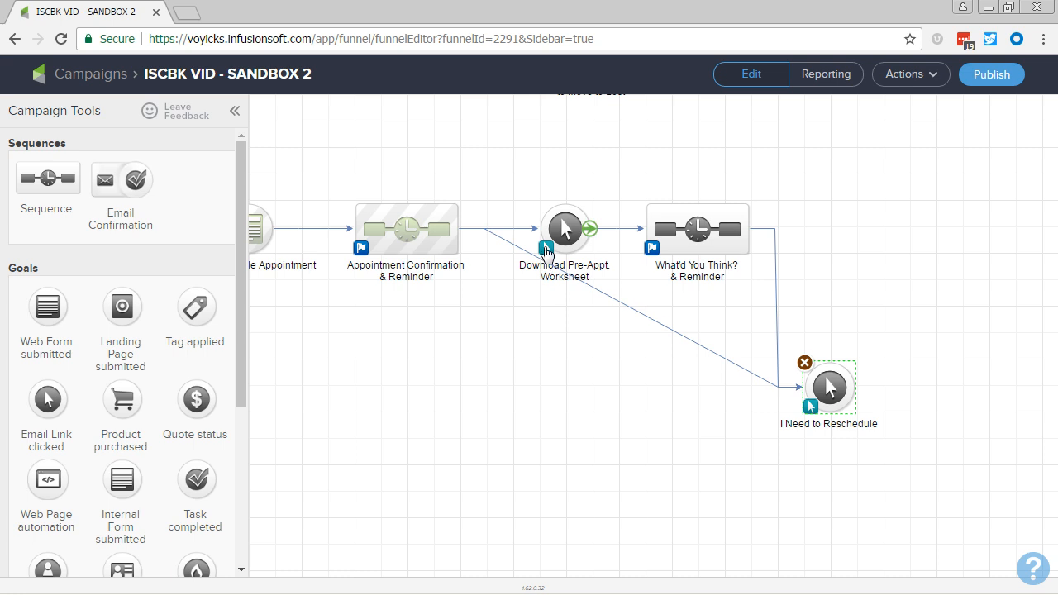
drag(565, 225, 564, 198)
click(477, 295)
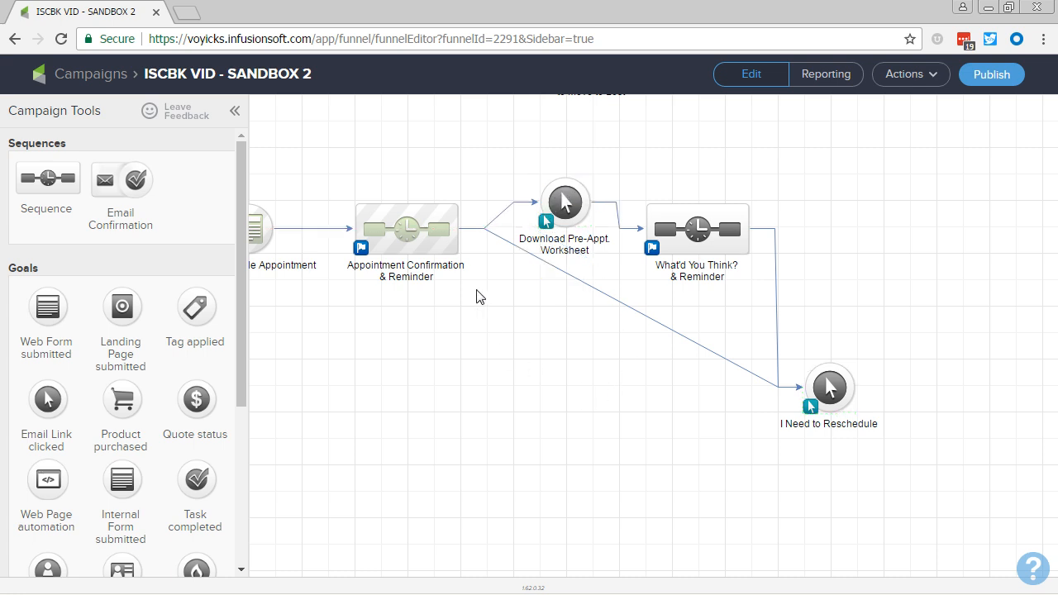
drag(447, 231, 447, 258)
click(635, 400)
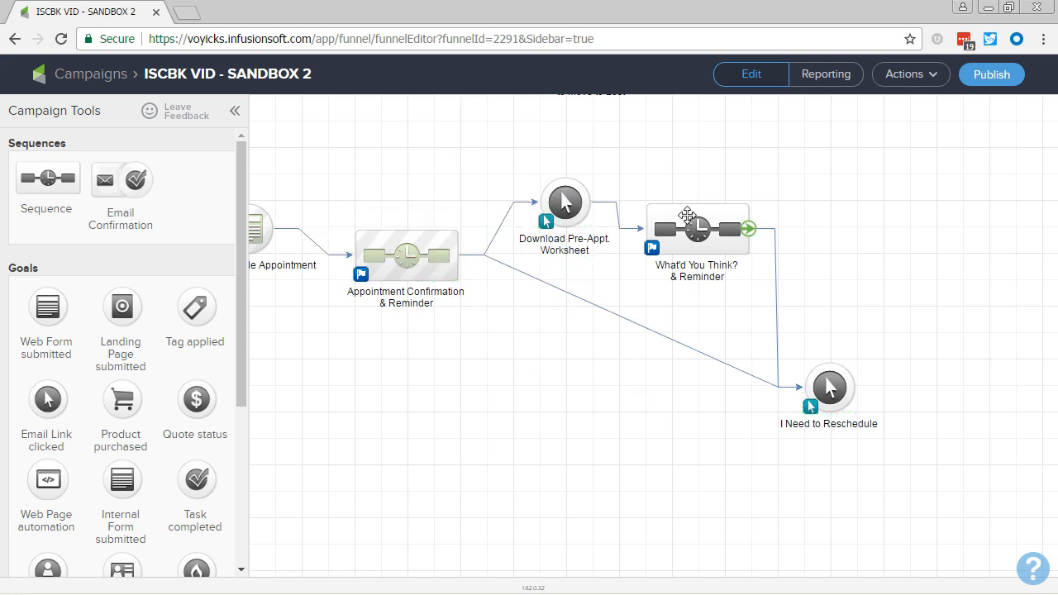
drag(686, 227, 686, 200)
click(682, 405)
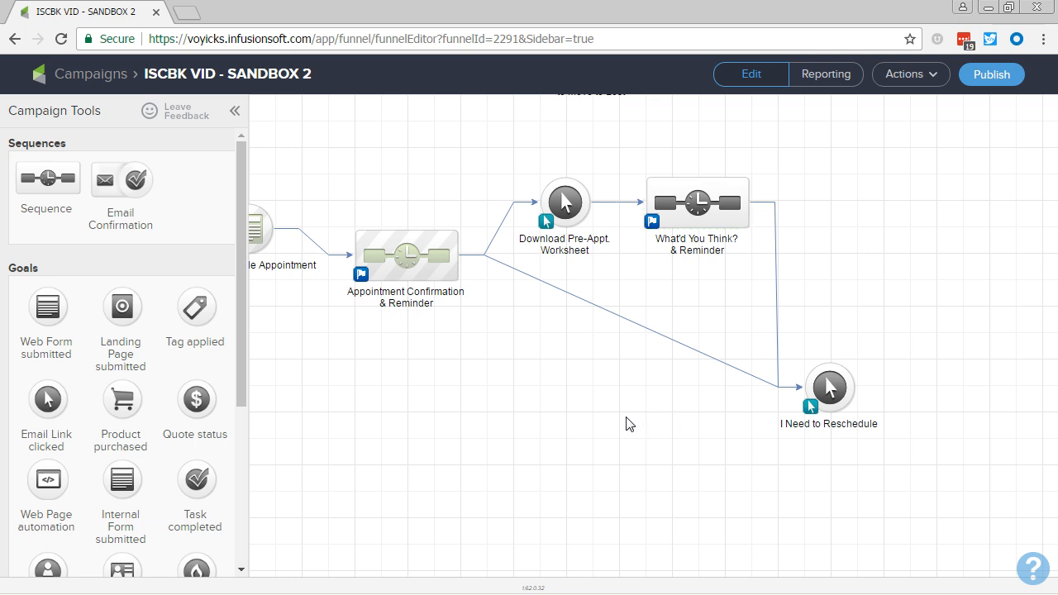
Add a sequence named Task to Reschedule beyond the I Need to Reschedule goal and connect the goal to it.
drag(1050, 483, 938, 370)
text(Task to Reschedule)
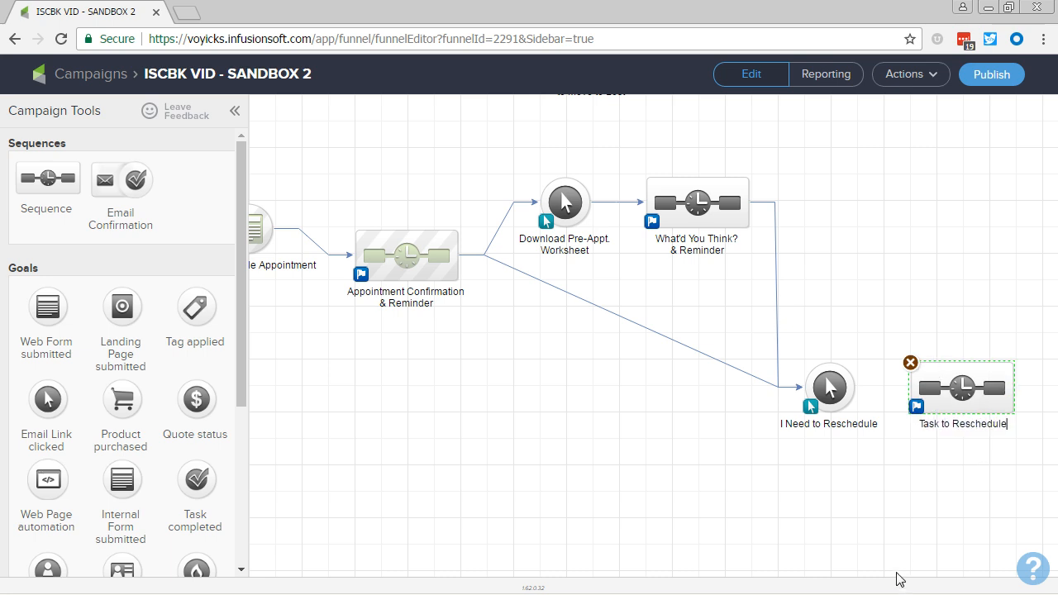
key(Return)
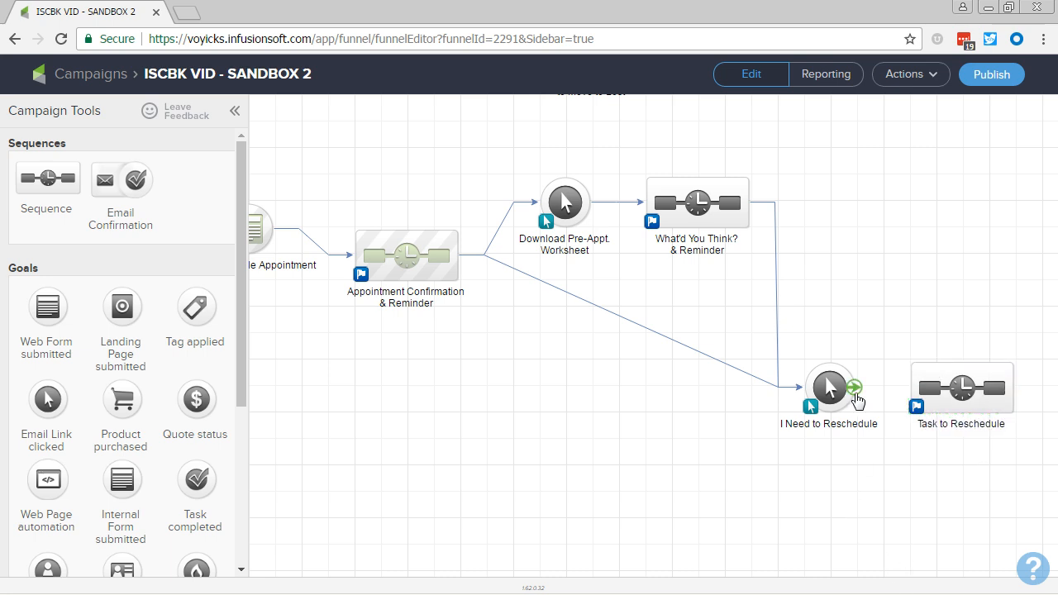
drag(855, 386, 909, 403)
Align the LEAD - Schedule Appointment goal level with Appointment Confirmation & Reminder, and collapse the campaign tools to show the whole campaign.
drag(412, 462, 501, 460)
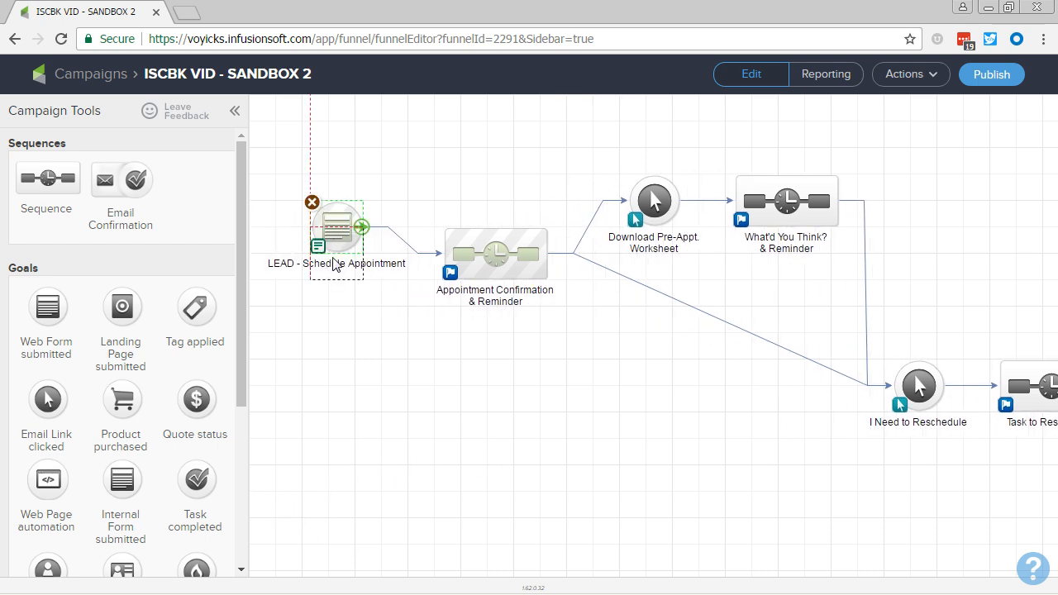
drag(361, 229, 361, 255)
drag(667, 484, 625, 484)
click(235, 111)
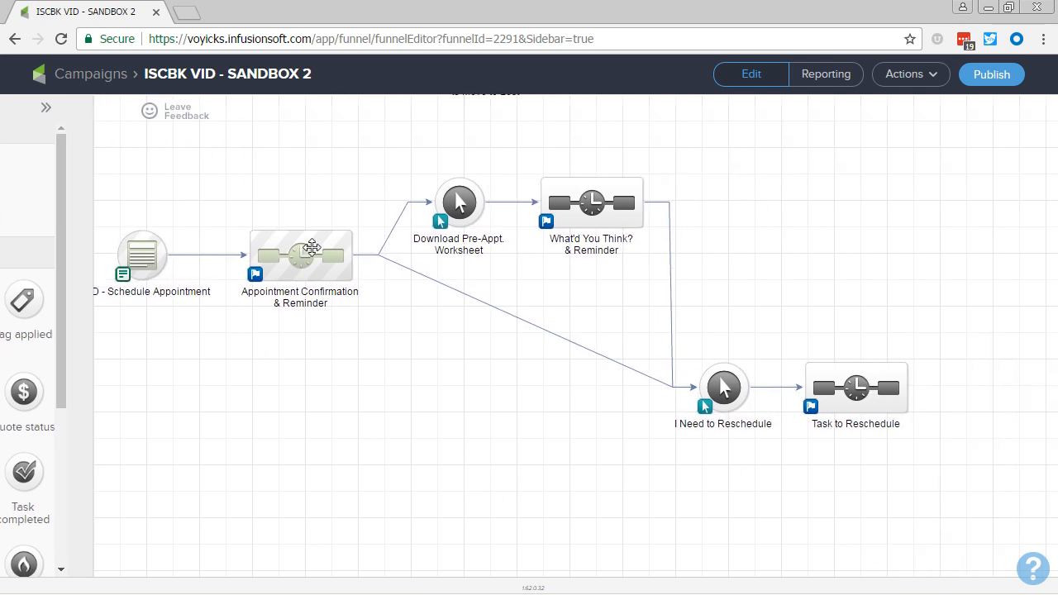
drag(389, 383, 529, 355)
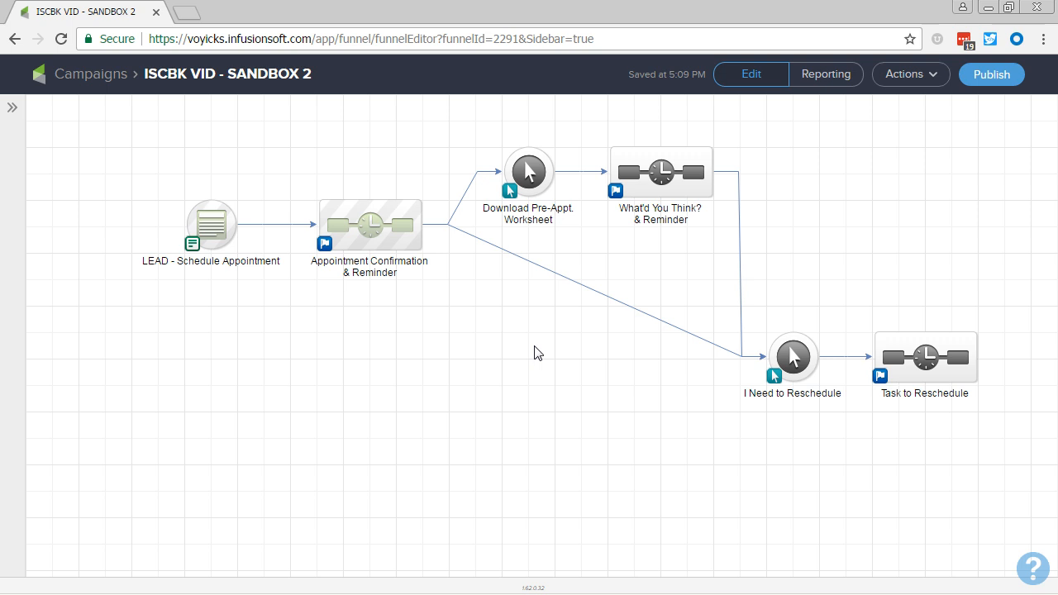
Switch to the PowerPoint slide show and advance to the Next Video slide.
key(alt+Tab)
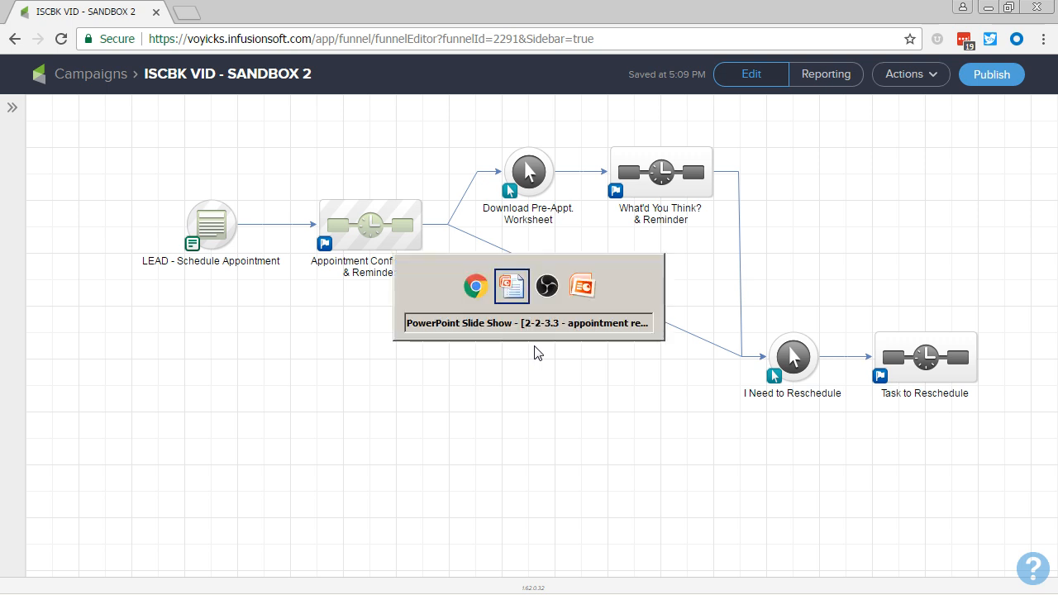
click(382, 441)
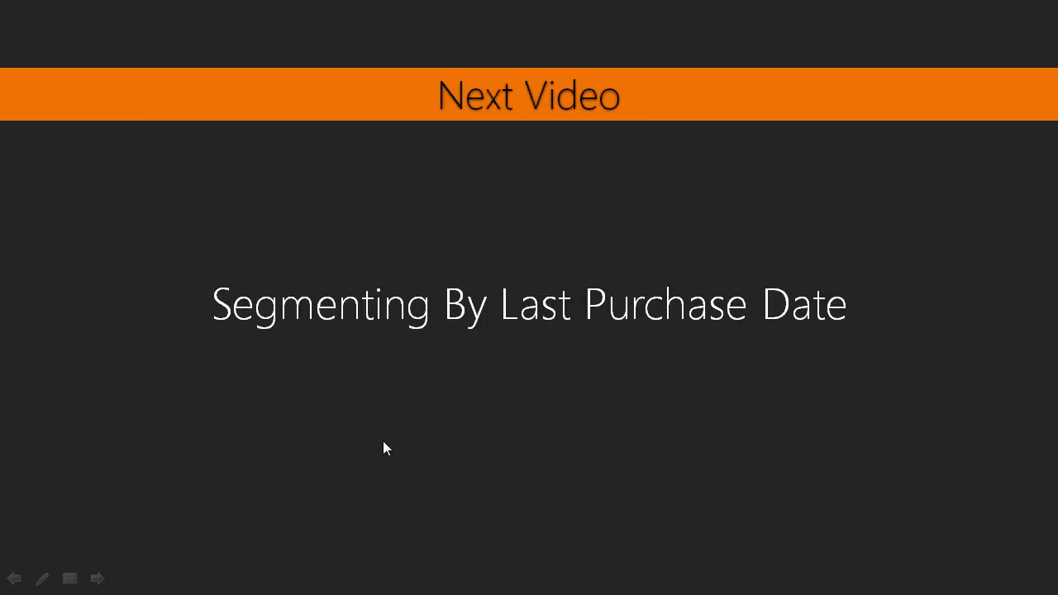